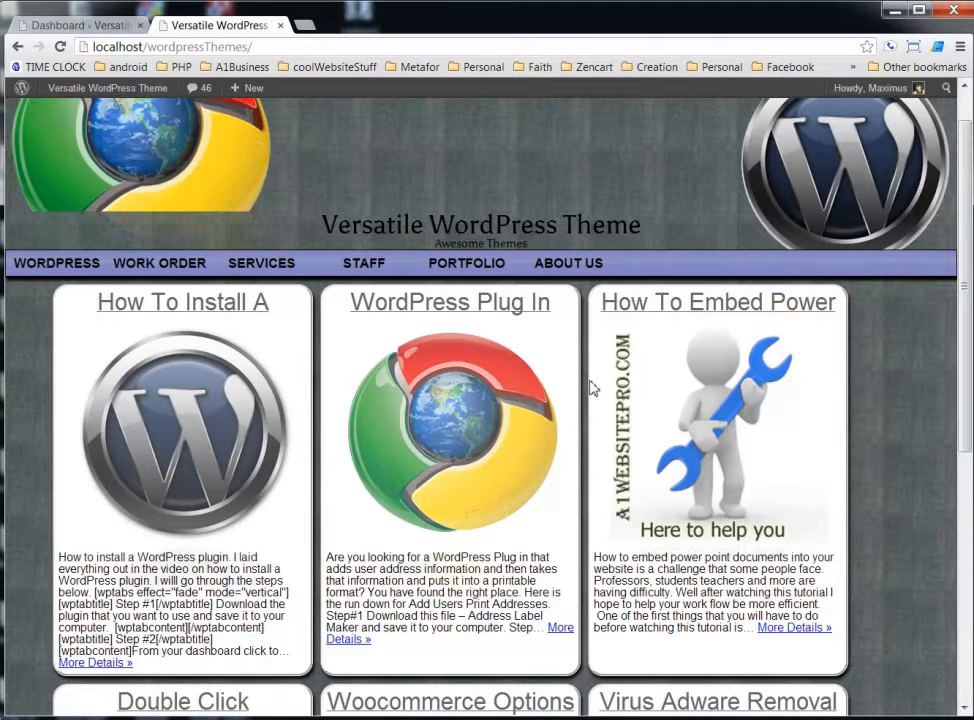
# - Open the site's About Us page, look over its content and open the page for editing
pyautogui.click(573, 272)
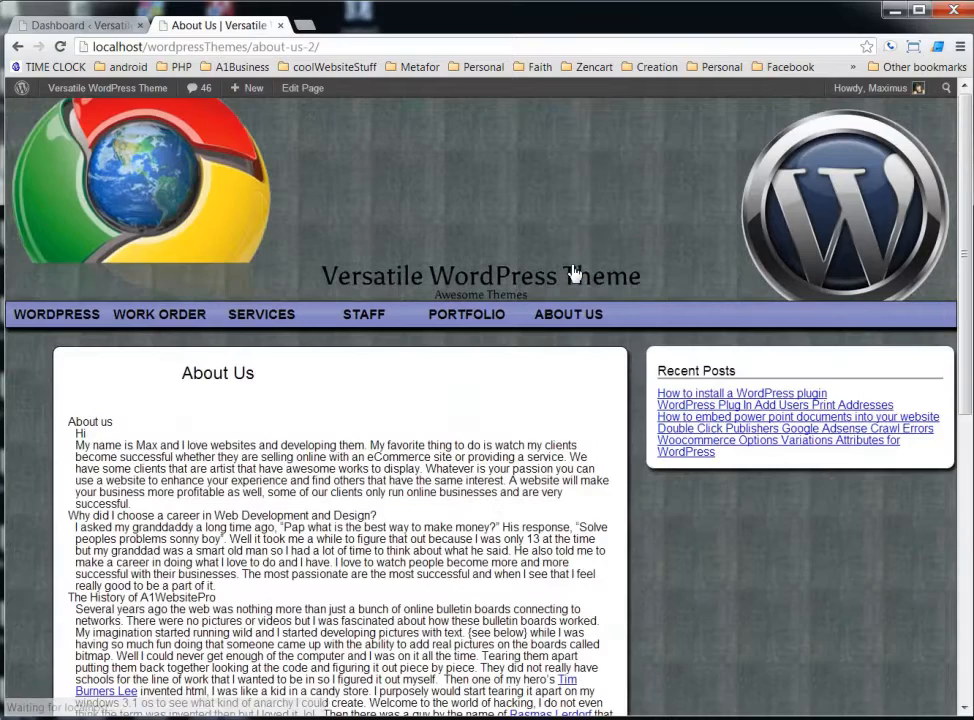
pyautogui.scroll(-3, 466, 477)
pyautogui.scroll(3, 466, 477)
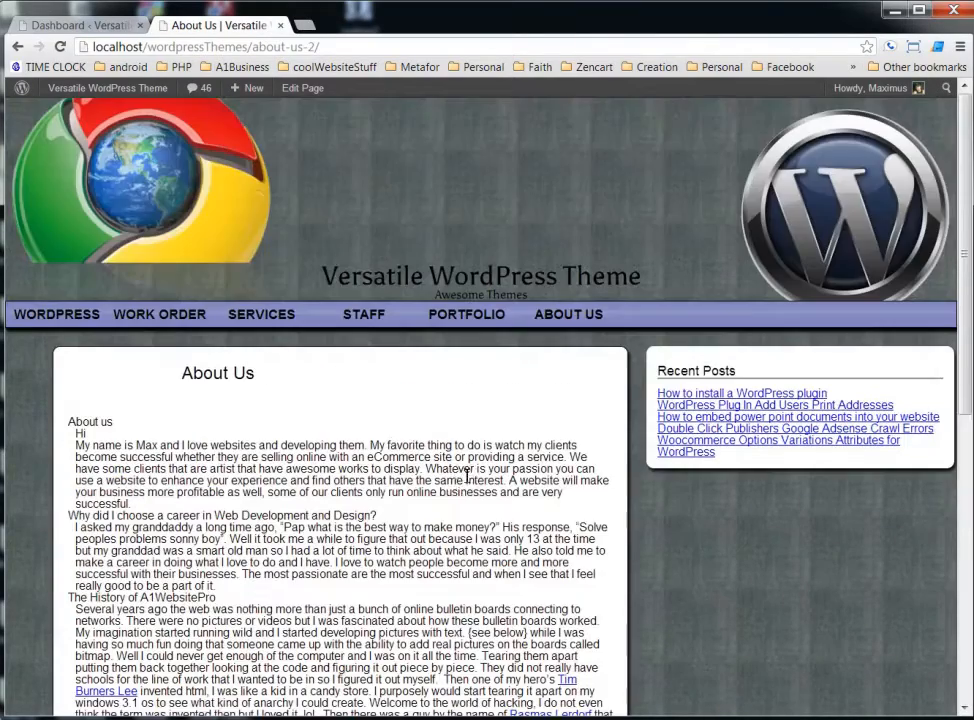
pyautogui.scroll(-2, 431, 489)
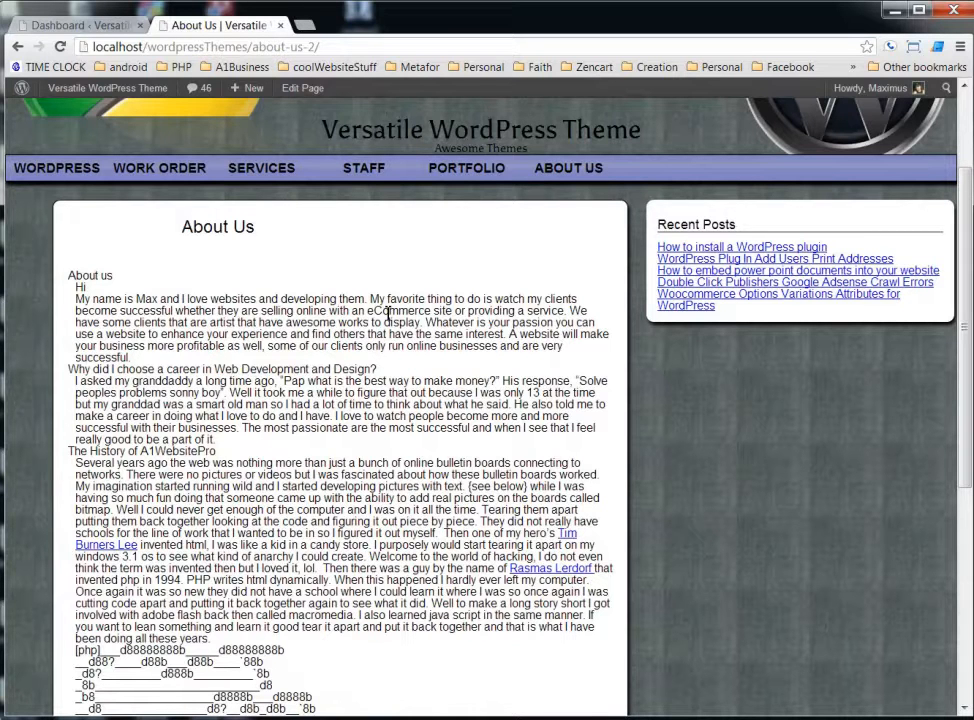
pyautogui.click(311, 89)
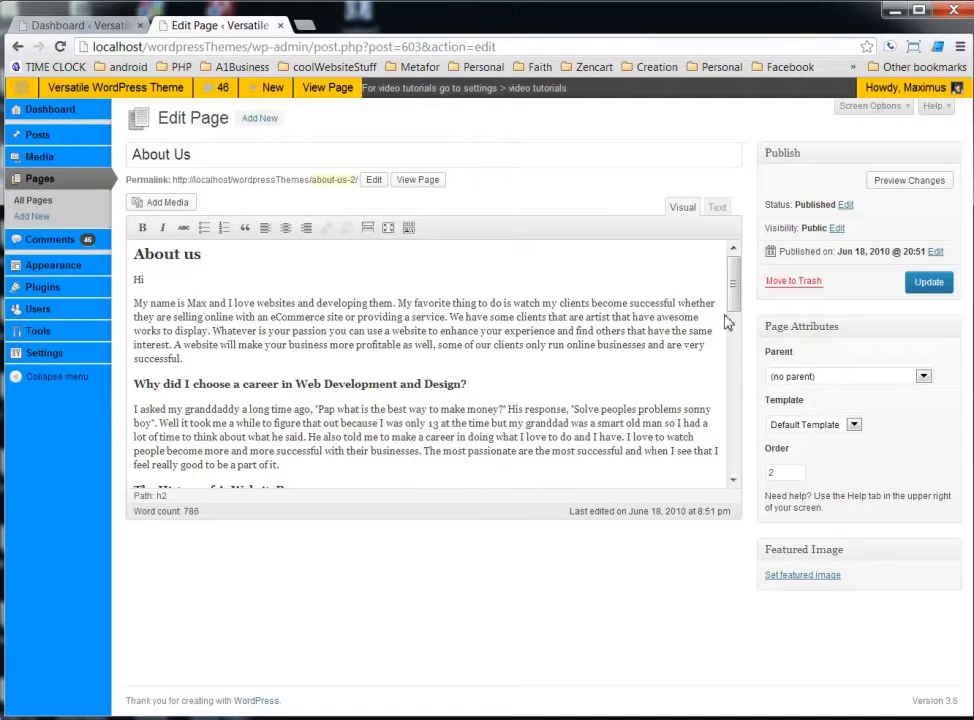
# - Review the page content and insert an empty line above the "About us" heading
pyautogui.moveTo(736, 313)
pyautogui.mouseDown()
pyautogui.moveTo(748, 450)
pyautogui.moveTo(733, 455)
pyautogui.moveTo(733, 291)
pyautogui.mouseUp()
pyautogui.scroll(-5, 302, 278)
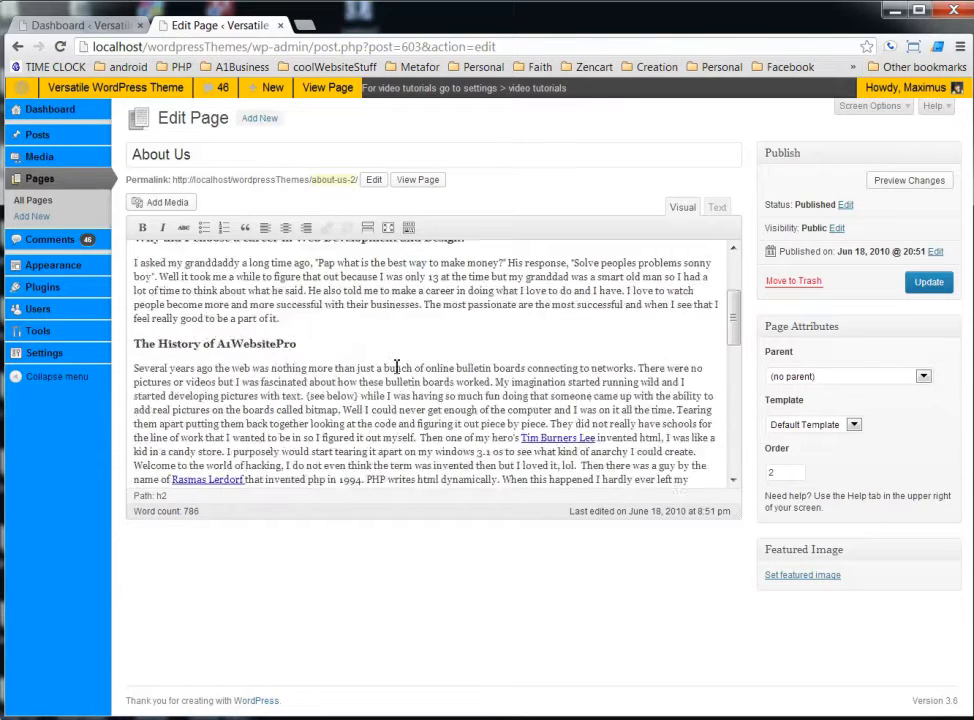
pyautogui.scroll(-10, 350, 338)
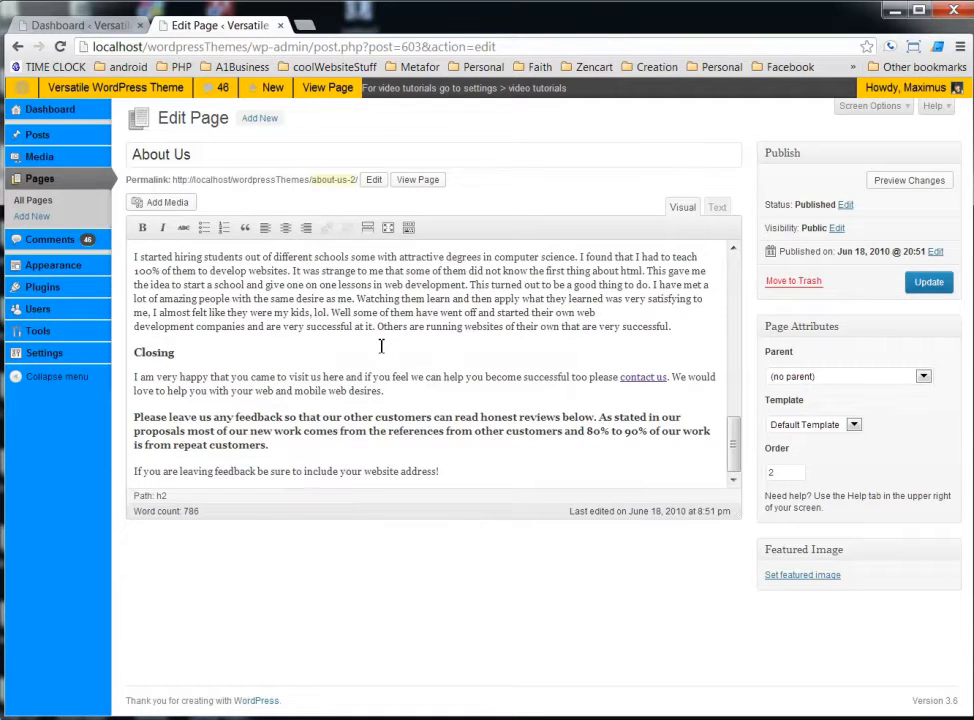
pyautogui.scroll(15, 382, 350)
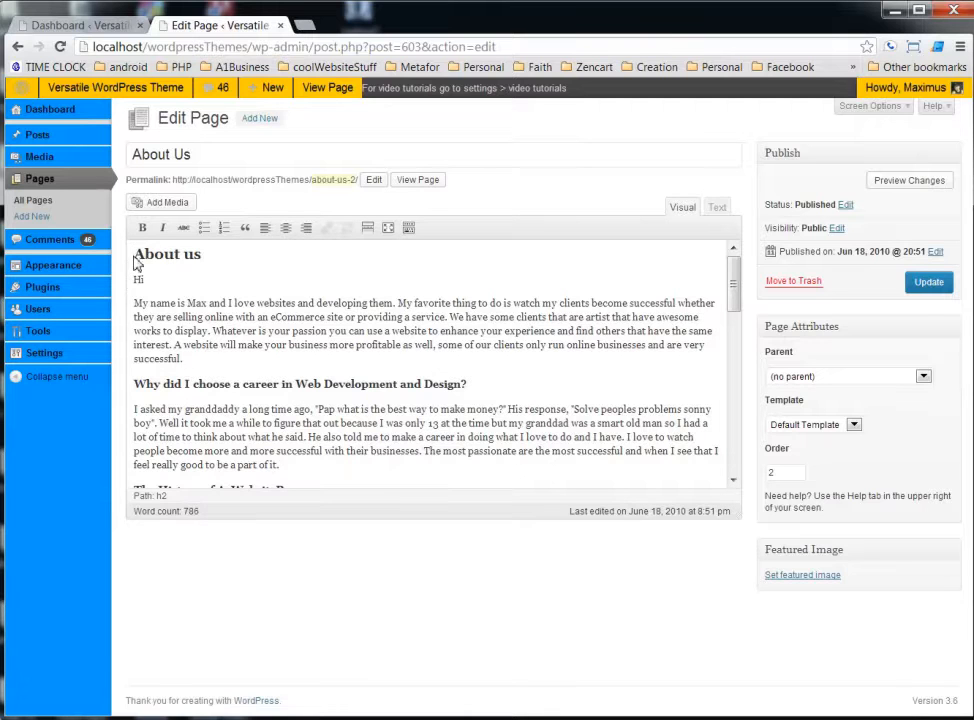
pyautogui.press('Return')
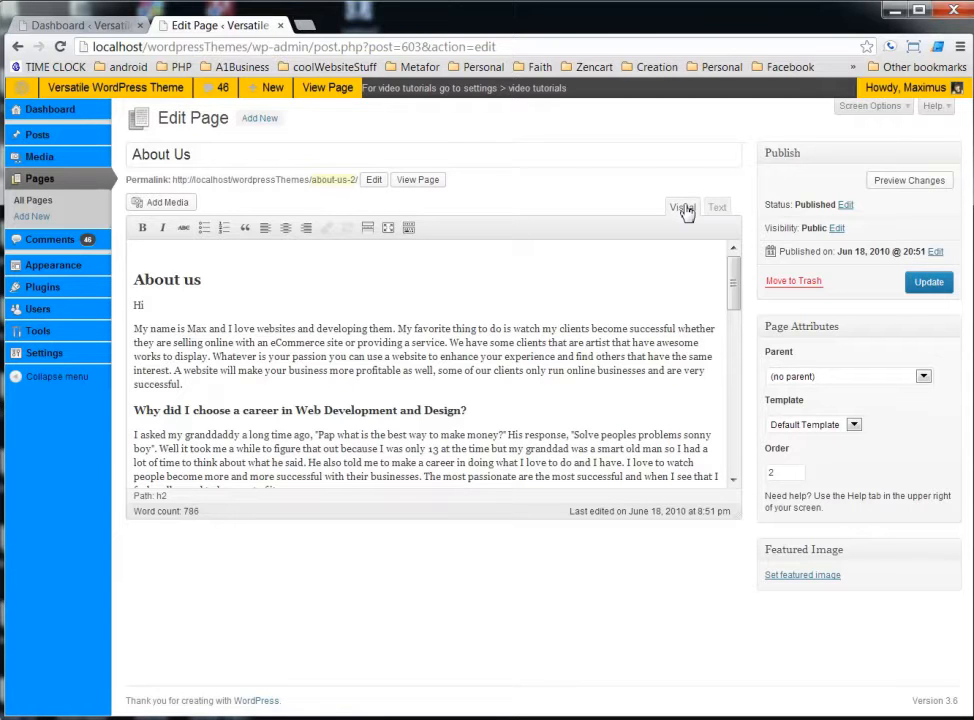
# - Examine the h2 and h3 heading tags in the page's HTML source and return to the visual editor
pyautogui.click(715, 209)
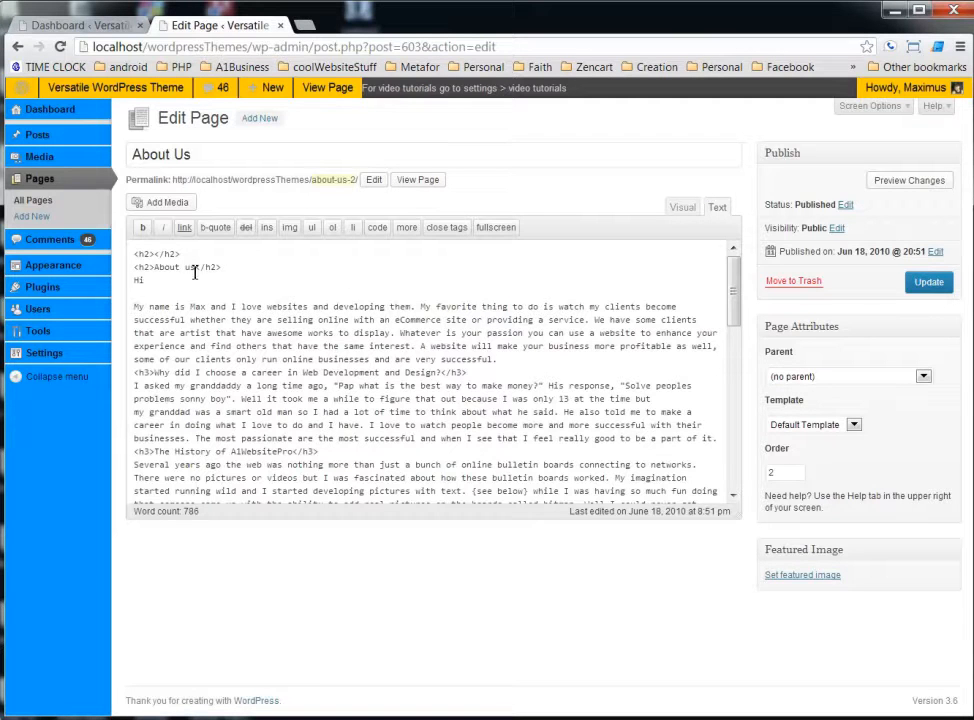
pyautogui.moveTo(134, 254); pyautogui.dragTo(181, 256)
pyautogui.click(465, 372)
pyautogui.doubleClick(458, 372)
pyautogui.scroll(-1, 736, 305)
pyautogui.moveTo(737, 304); pyautogui.dragTo(737, 278)
pyautogui.click(718, 212)
pyautogui.click(683, 208)
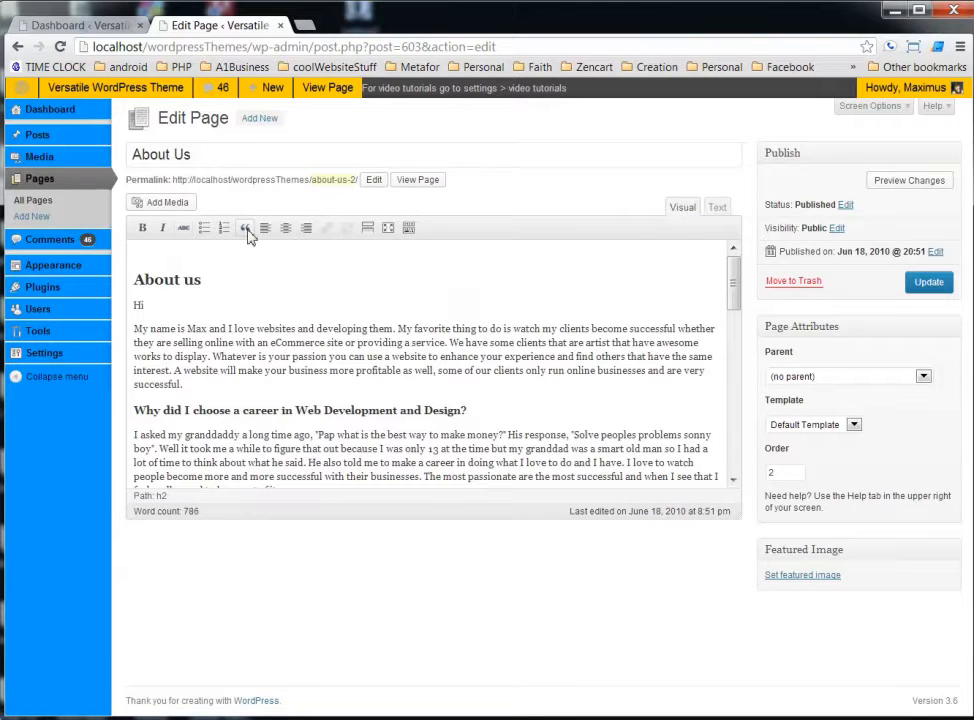
# - Show the extended formatting tools, try Paragraph and Heading 1 on the "About us" heading, and restore Heading 2
pyautogui.click(409, 229)
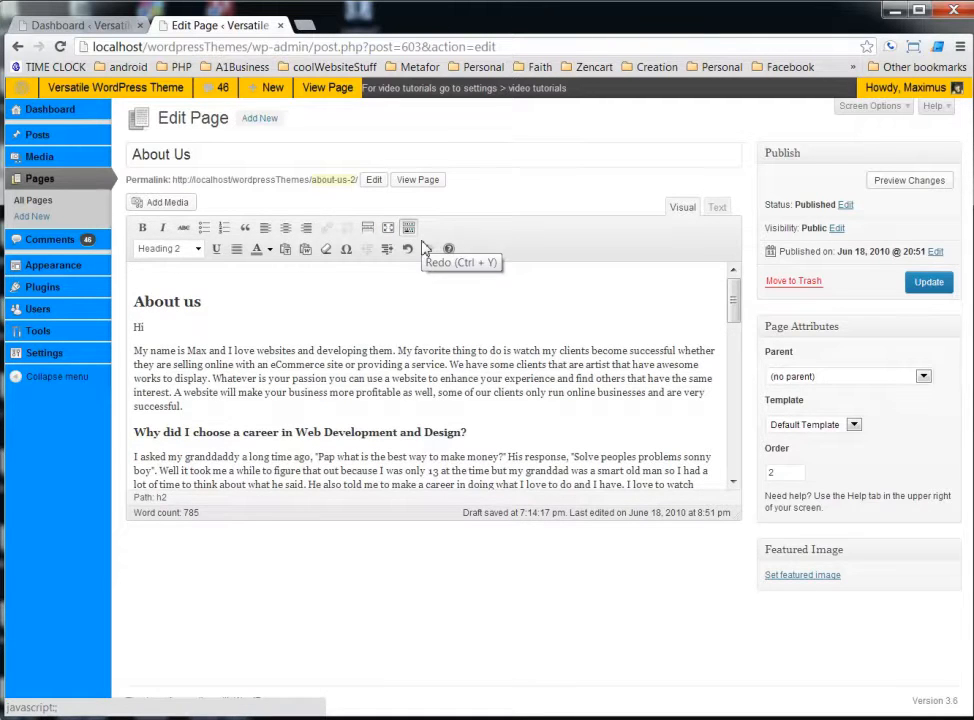
pyautogui.moveTo(207, 303); pyautogui.dragTo(132, 303)
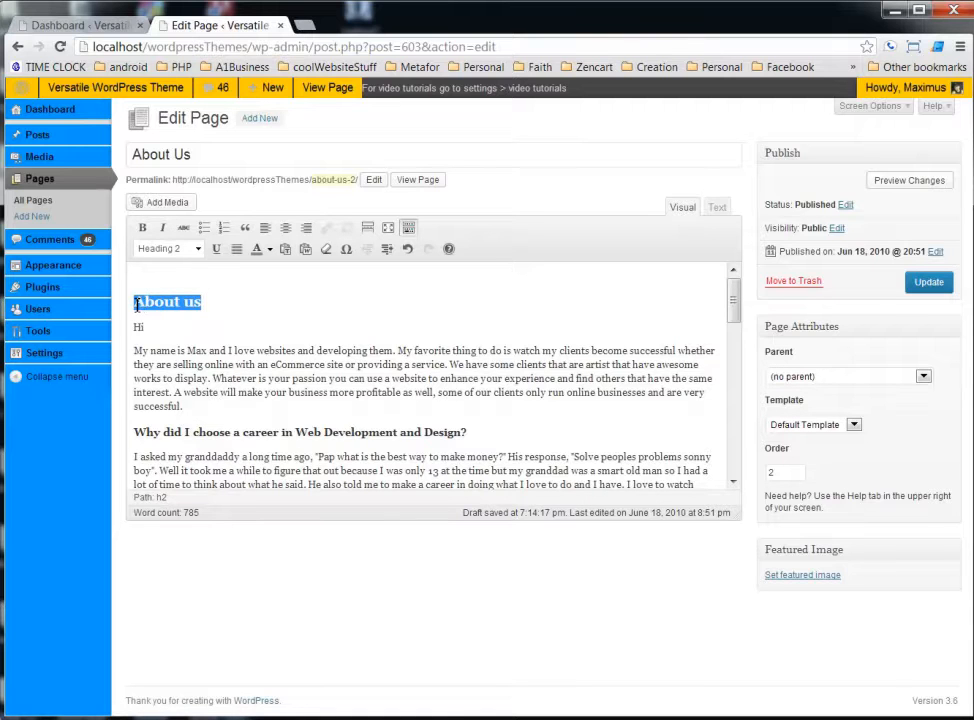
pyautogui.click(199, 249)
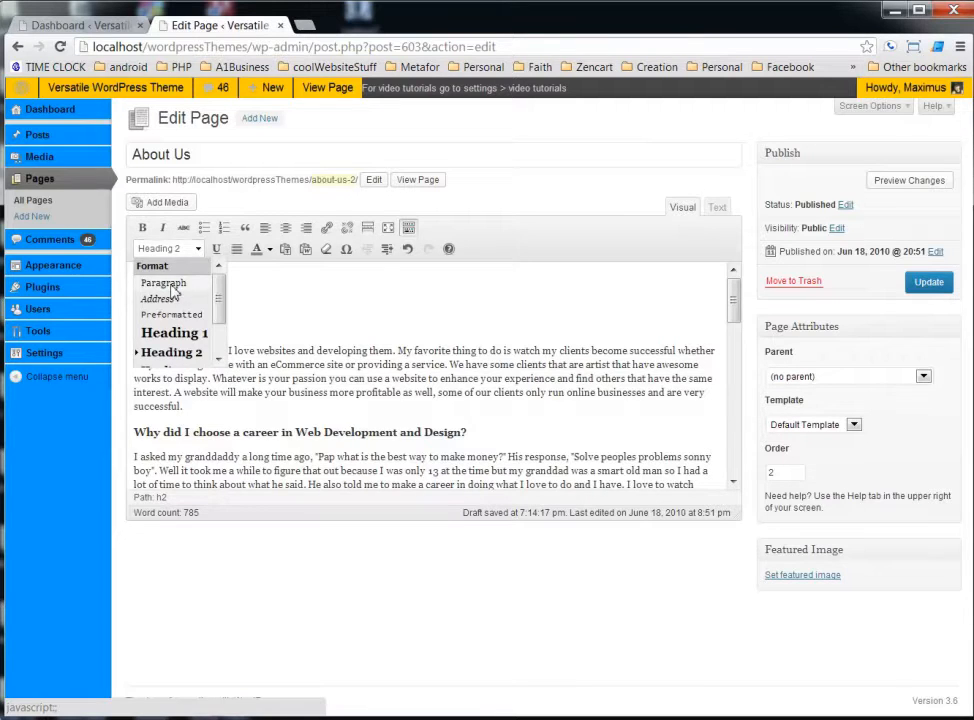
pyautogui.click(177, 283)
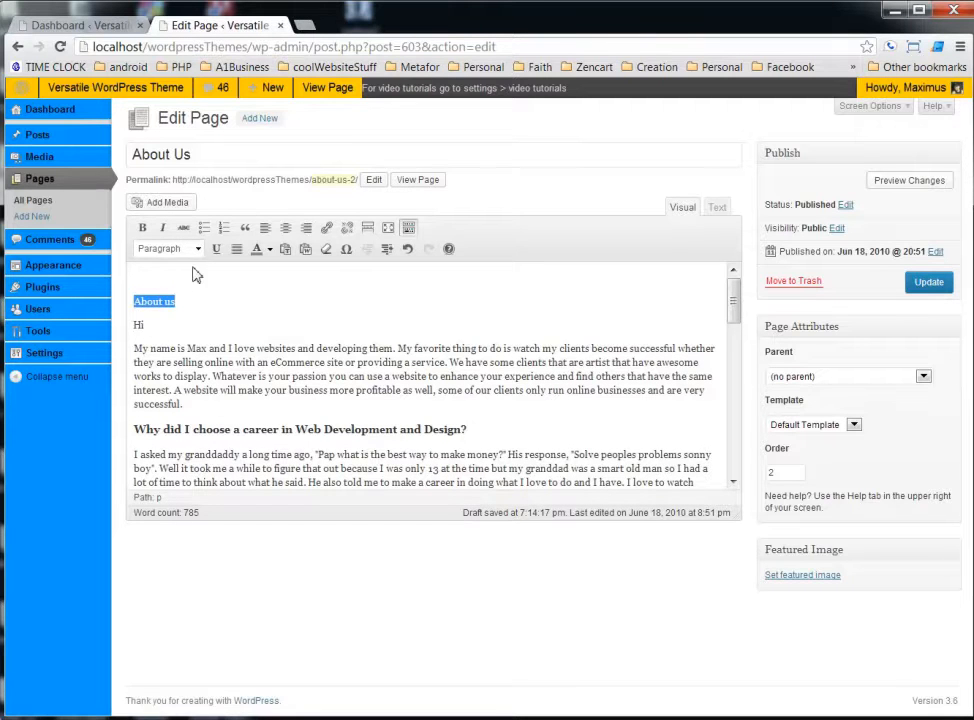
pyautogui.click(199, 249)
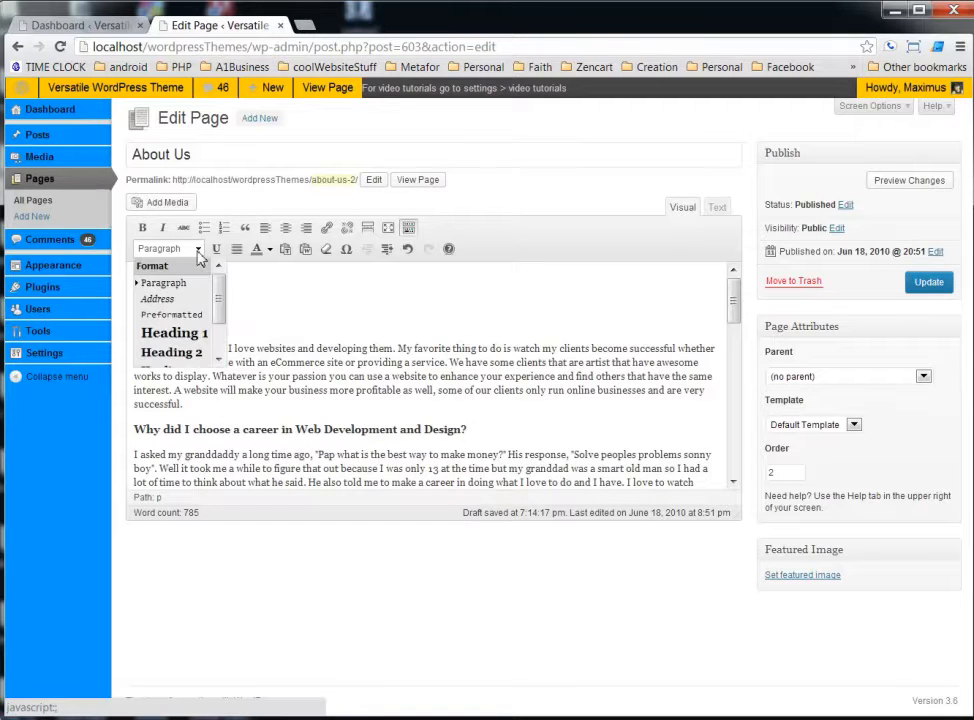
pyautogui.click(187, 334)
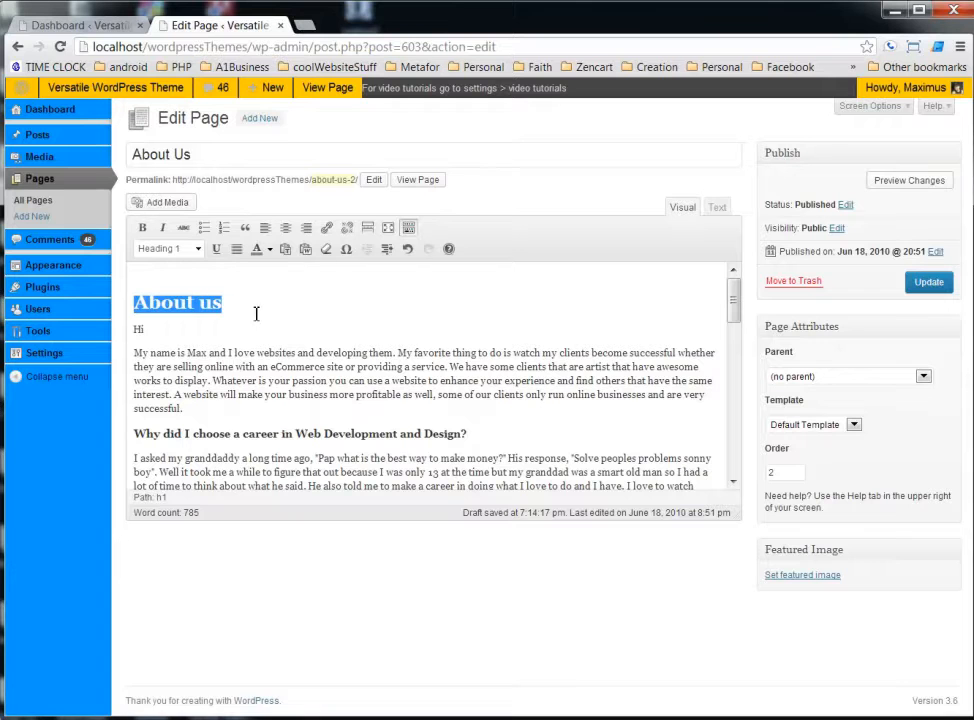
pyautogui.click(200, 250)
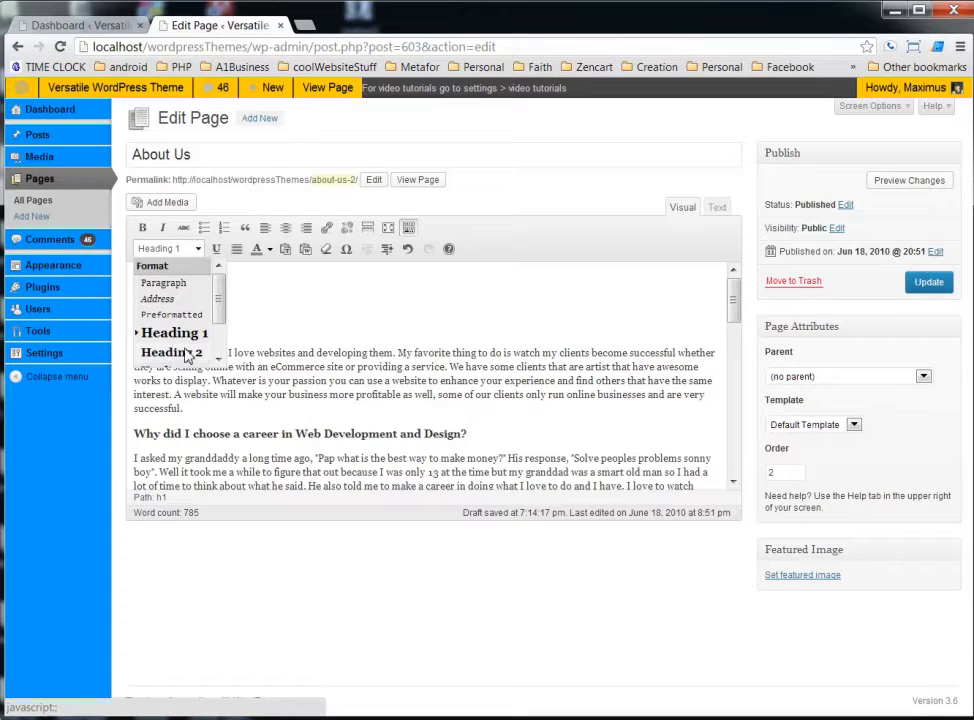
pyautogui.click(256, 323)
pyautogui.click(256, 323)
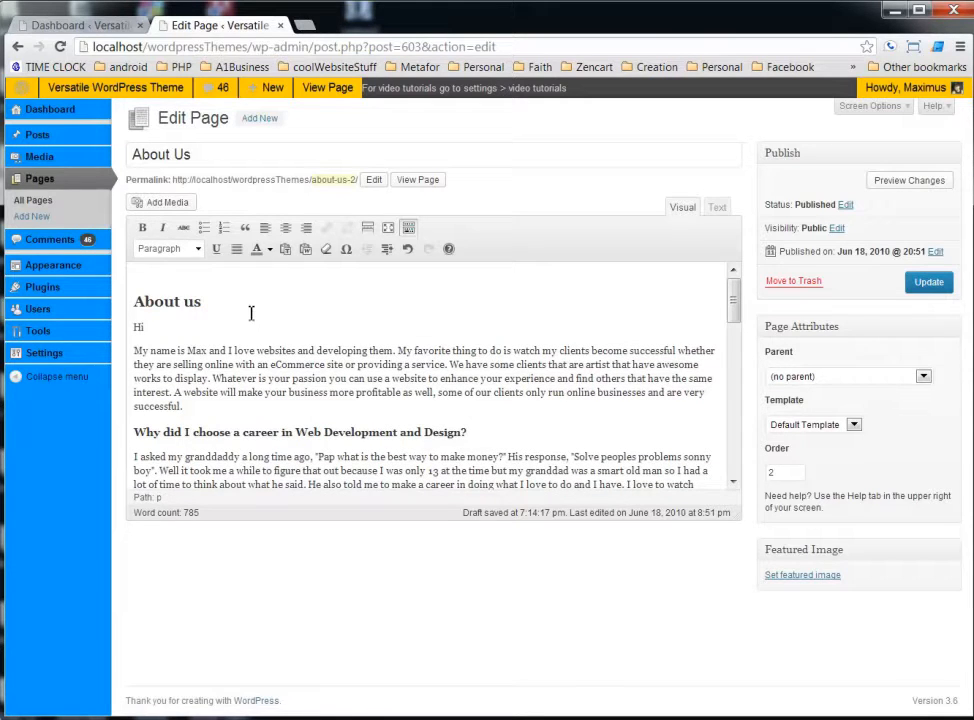
# - Choose the wordpress.png logo from the media library for the empty line above the "About us" heading
pyautogui.click(145, 275)
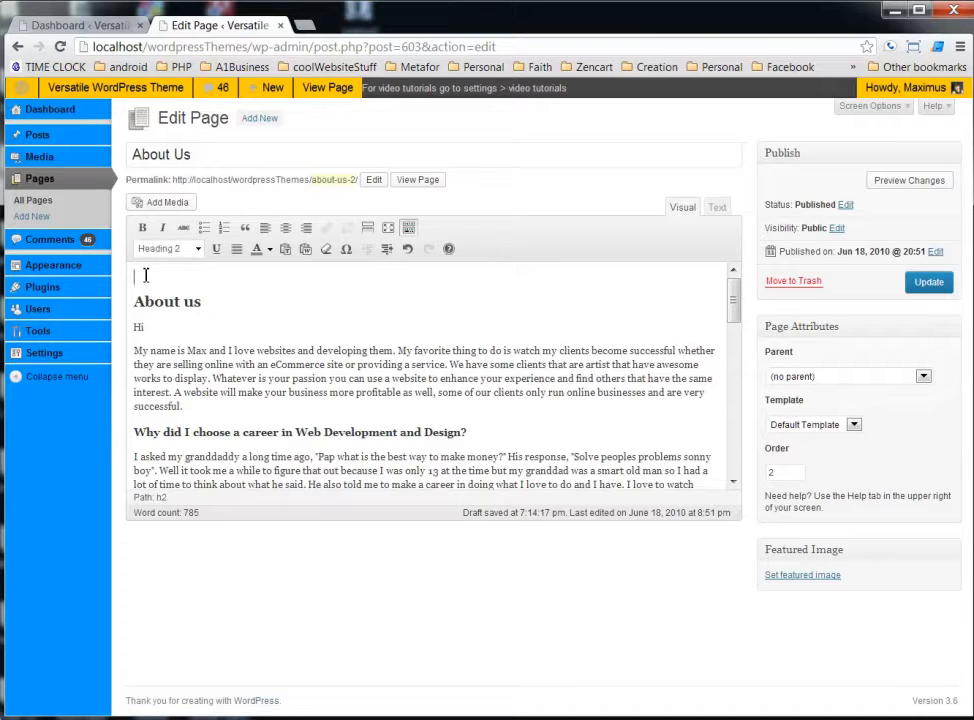
pyautogui.click(168, 204)
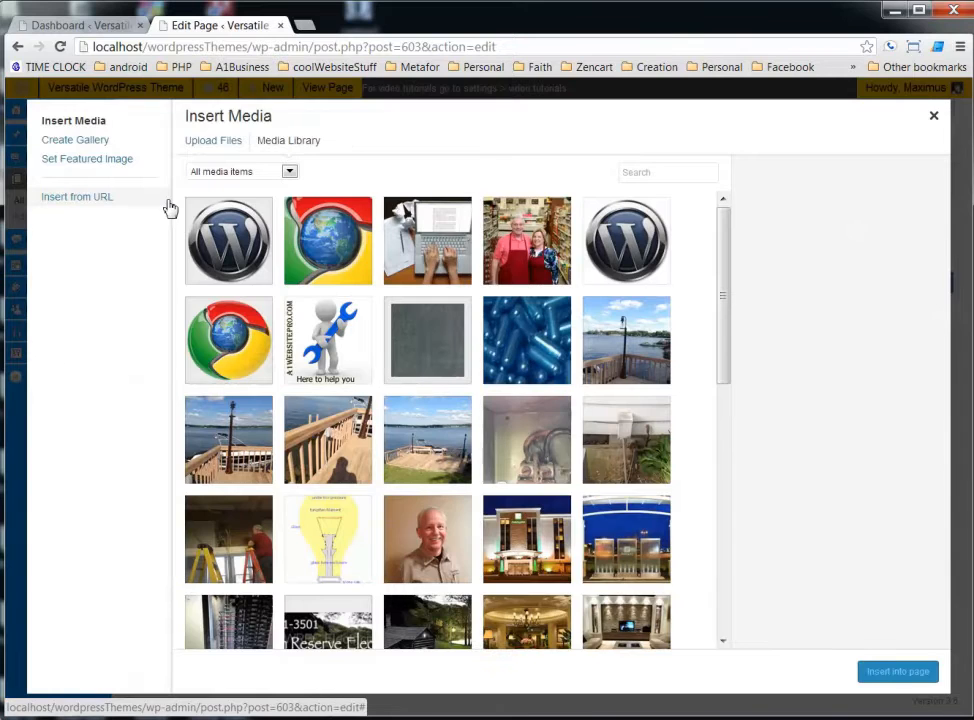
pyautogui.click(223, 237)
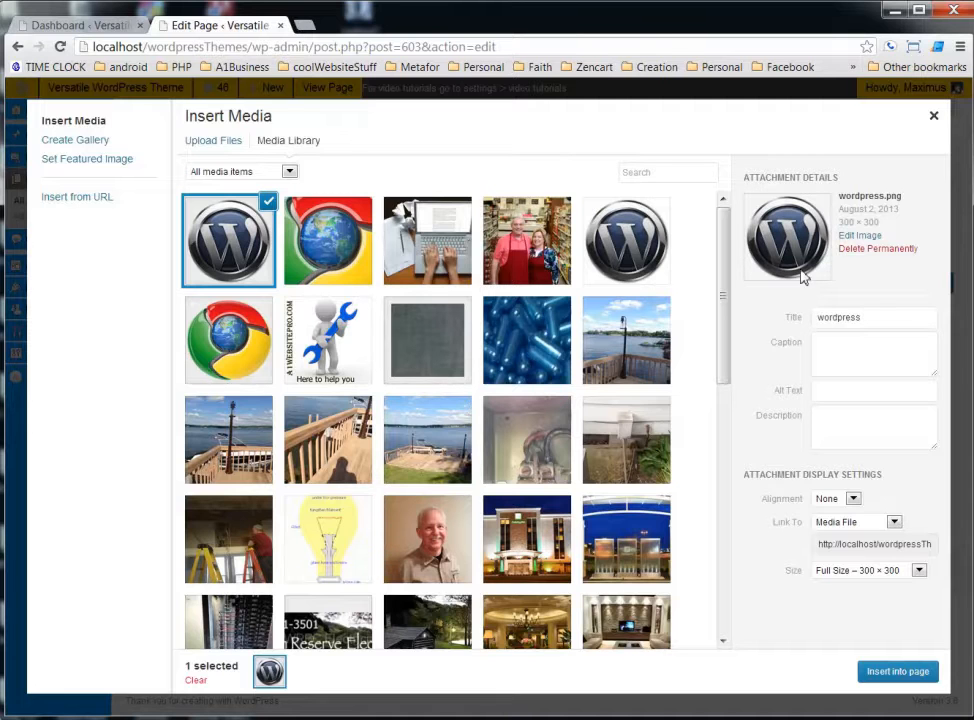
# - Set the selected logo image's title to "google website pro"
pyautogui.moveTo(874, 316); pyautogui.dragTo(809, 316)
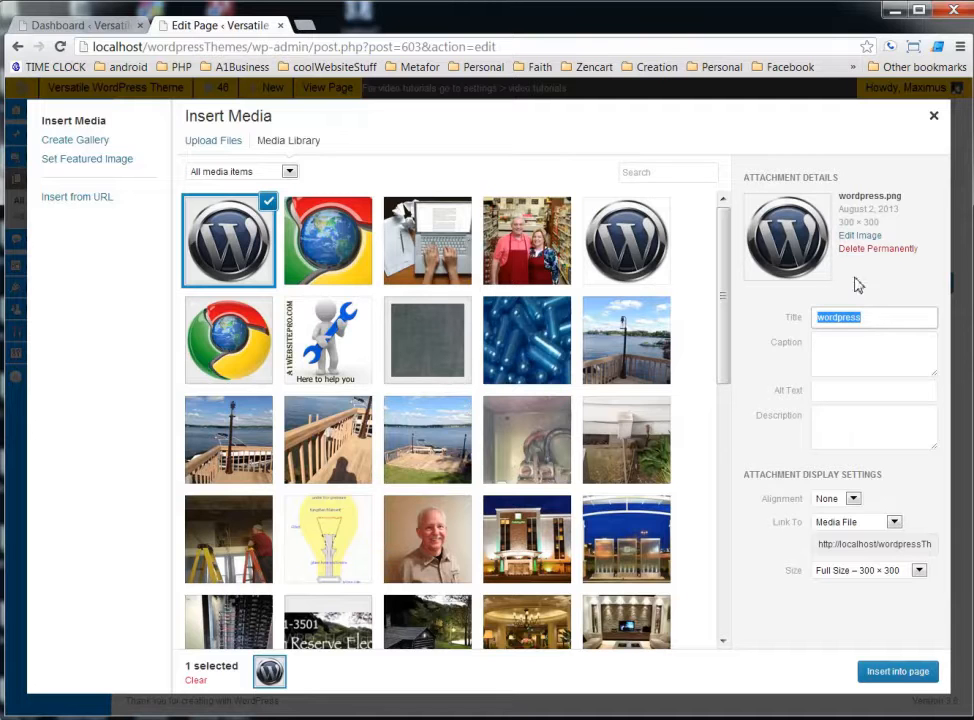
pyautogui.click(846, 317)
pyautogui.doubleClick(846, 317)
pyautogui.write('google website pro')
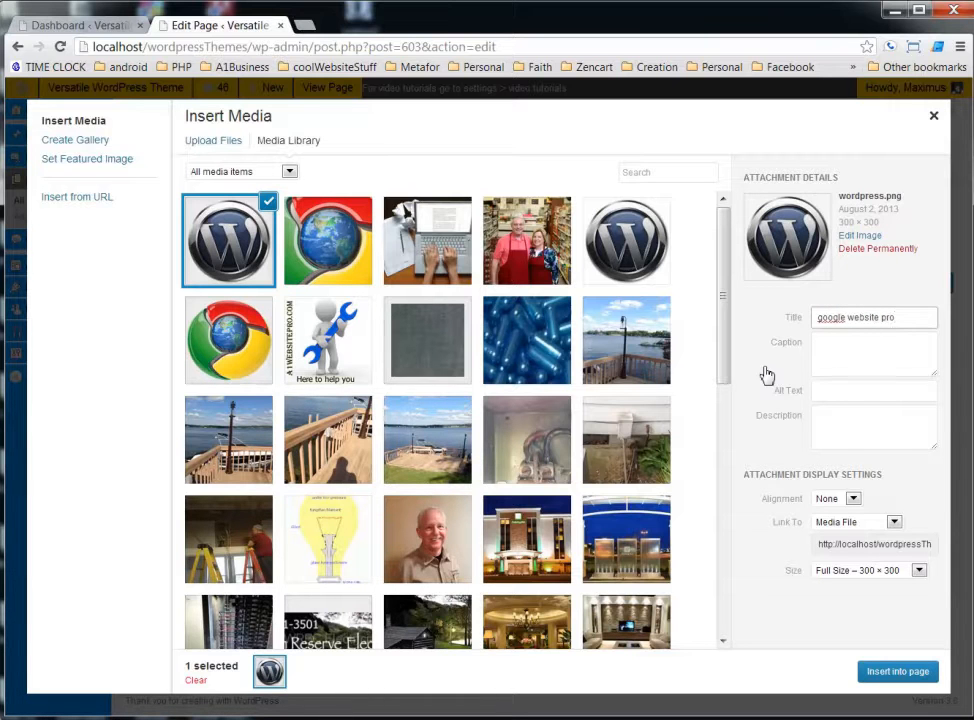
# - Copy the image's title "google website pro" into its alt text
pyautogui.click(841, 392)
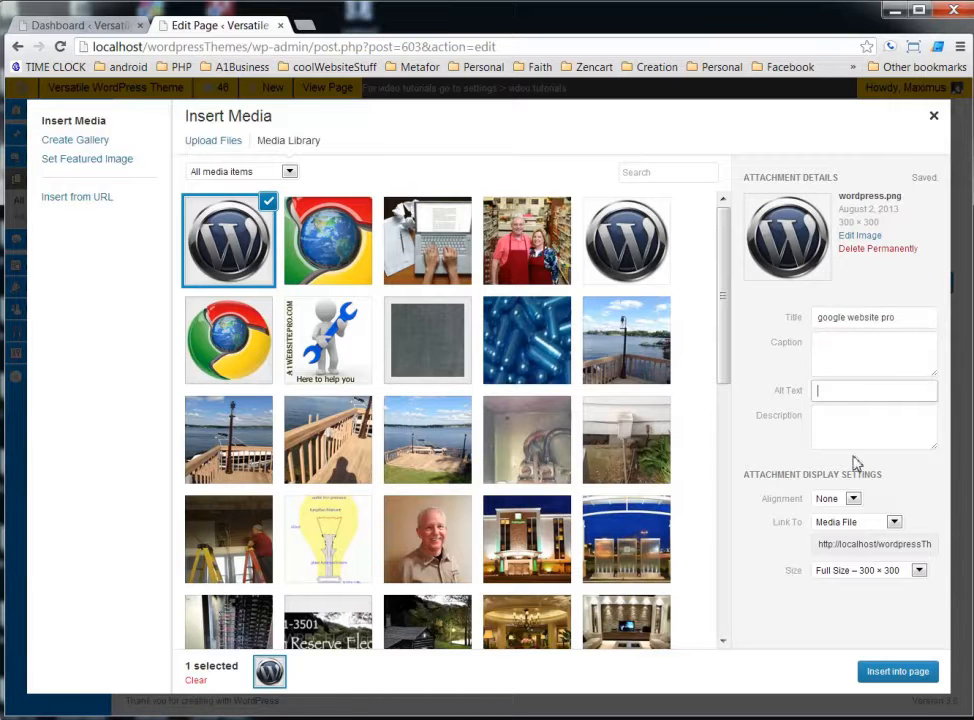
pyautogui.moveTo(905, 318); pyautogui.dragTo(680, 317)
pyautogui.hotkey('ctrl', 'c')
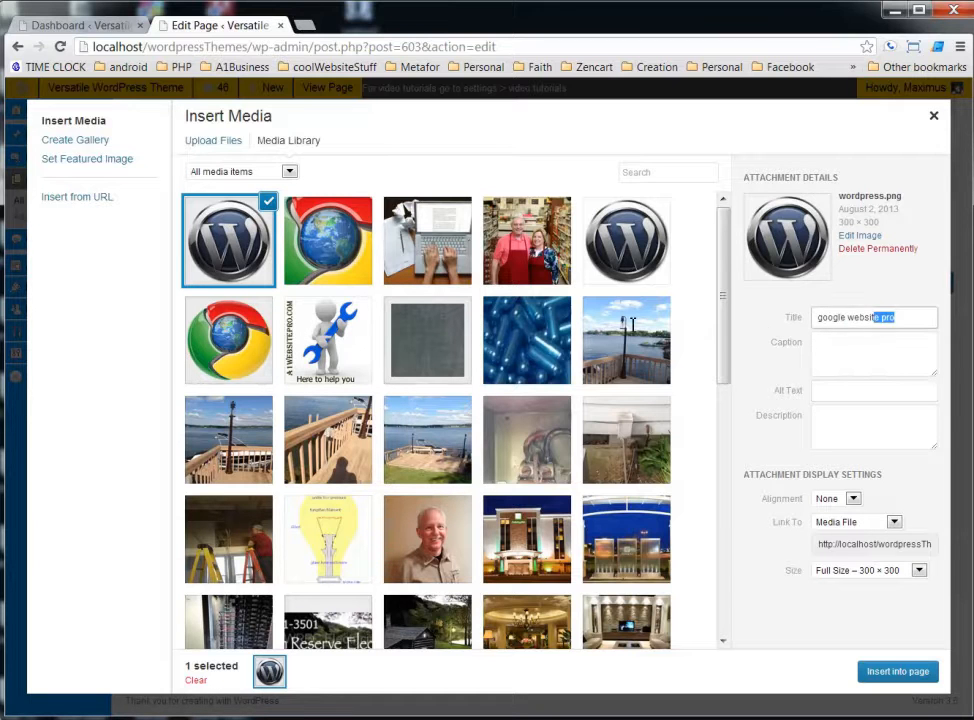
pyautogui.click(838, 390)
pyautogui.hotkey('ctrl', 'v')
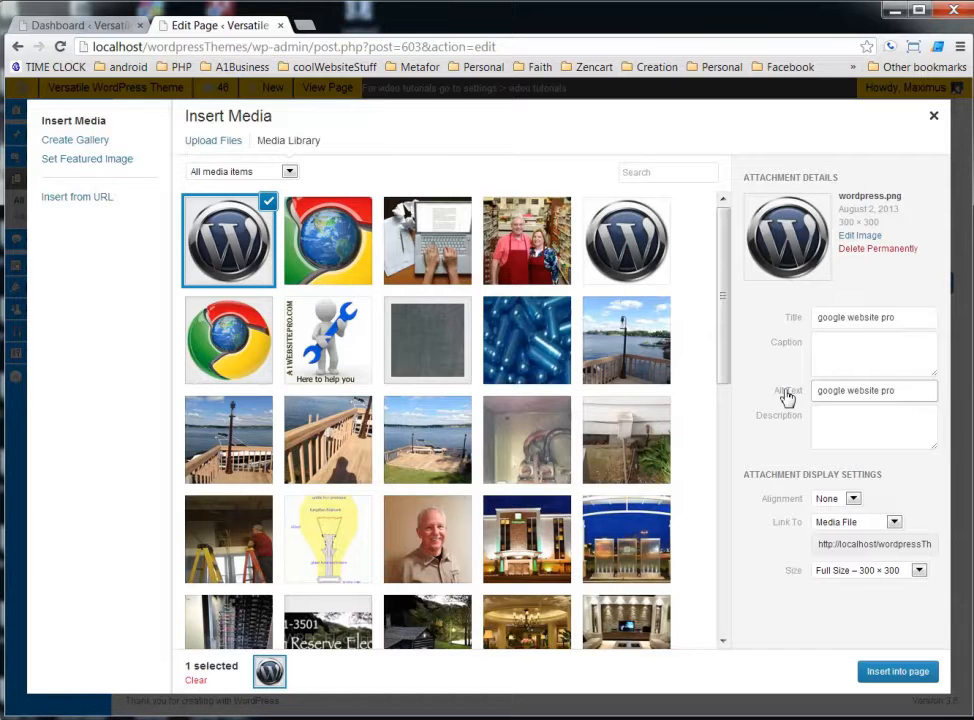
pyautogui.moveTo(896, 317); pyautogui.dragTo(789, 335)
pyautogui.moveTo(915, 391); pyautogui.dragTo(739, 391)
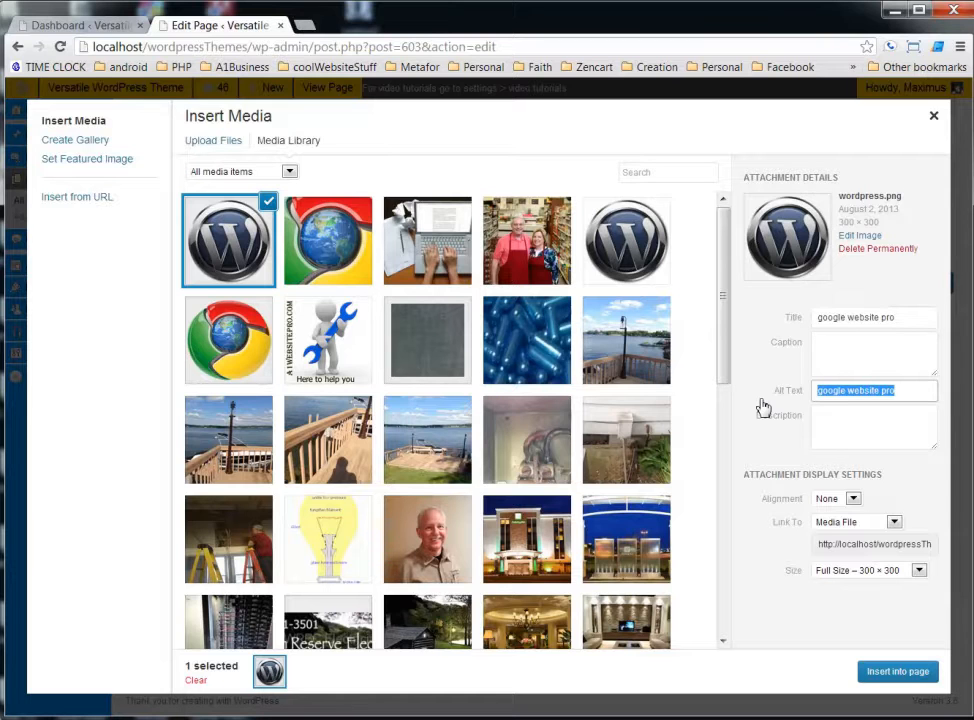
# - Search the web for "google keyword tool" in a new browser tab, open the Google AdWords Keyword Tool and sign in
pyautogui.click(303, 24)
pyautogui.write('go')
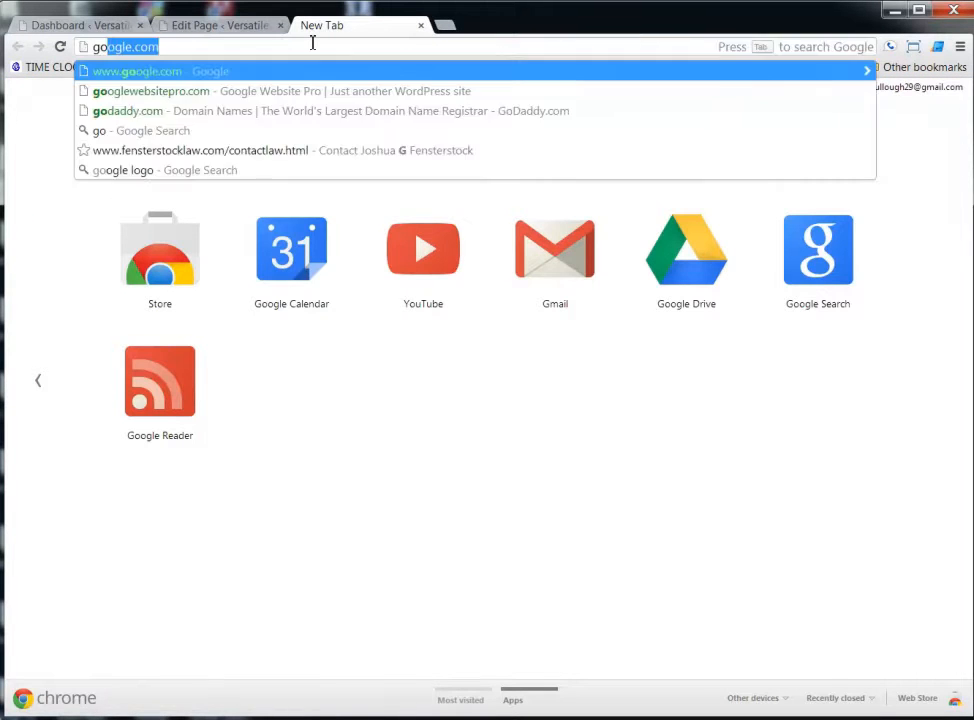
pyautogui.write('ogle keyword')
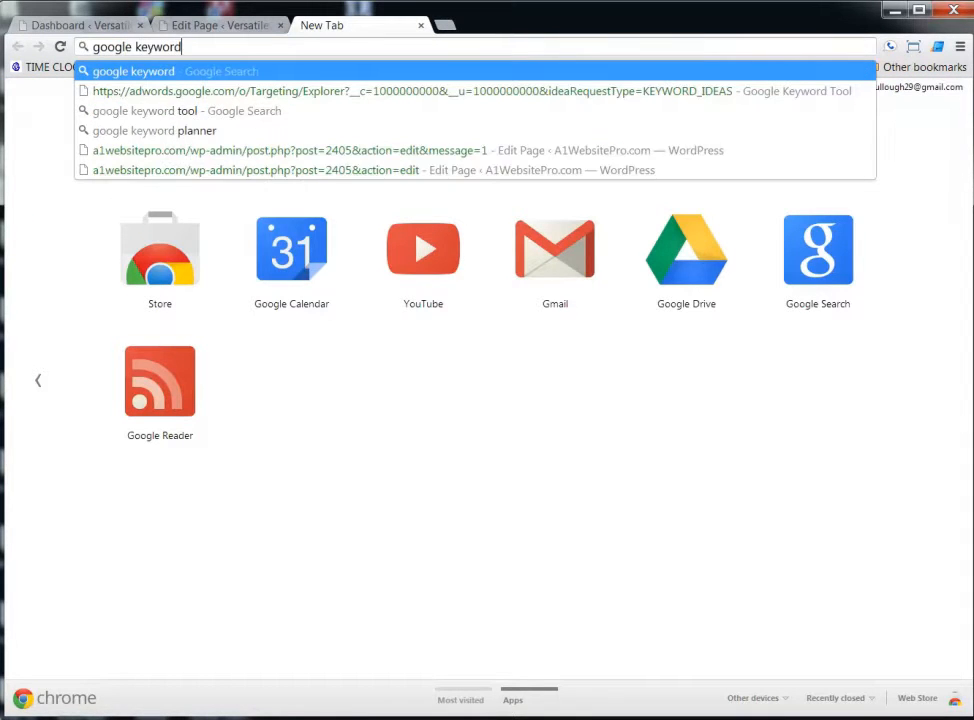
pyautogui.write(' tool')
pyautogui.press('Return')
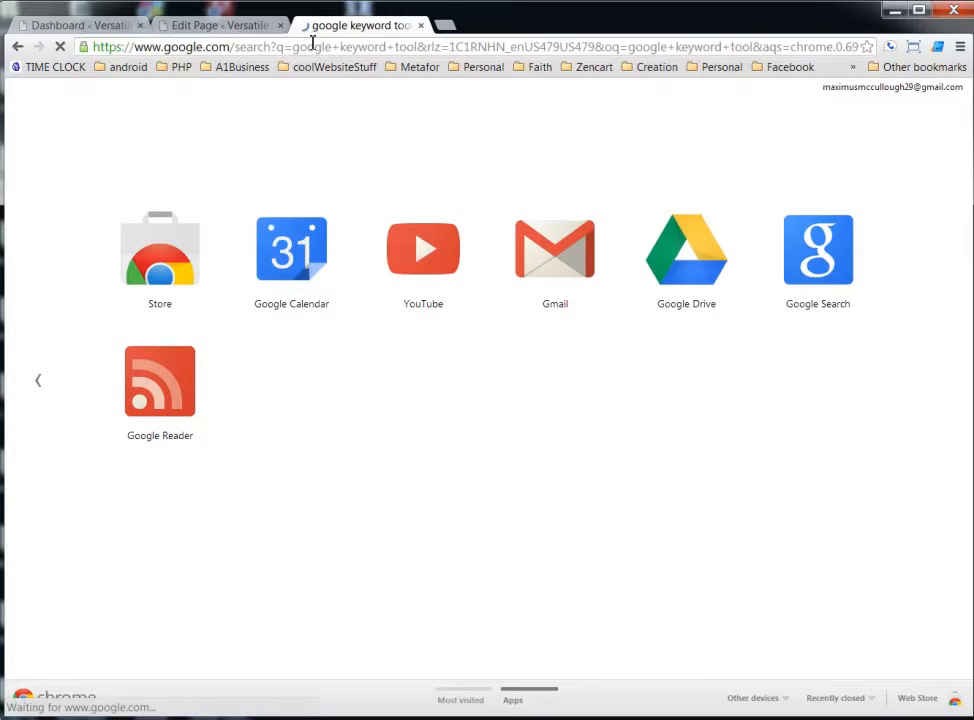
pyautogui.click(175, 228)
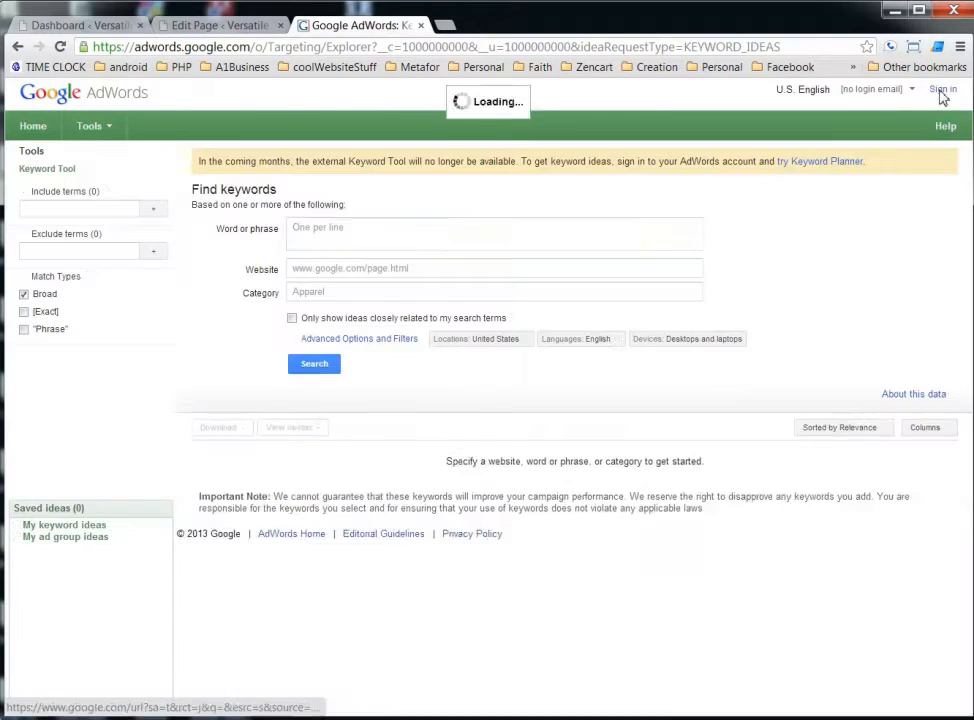
pyautogui.click(942, 92)
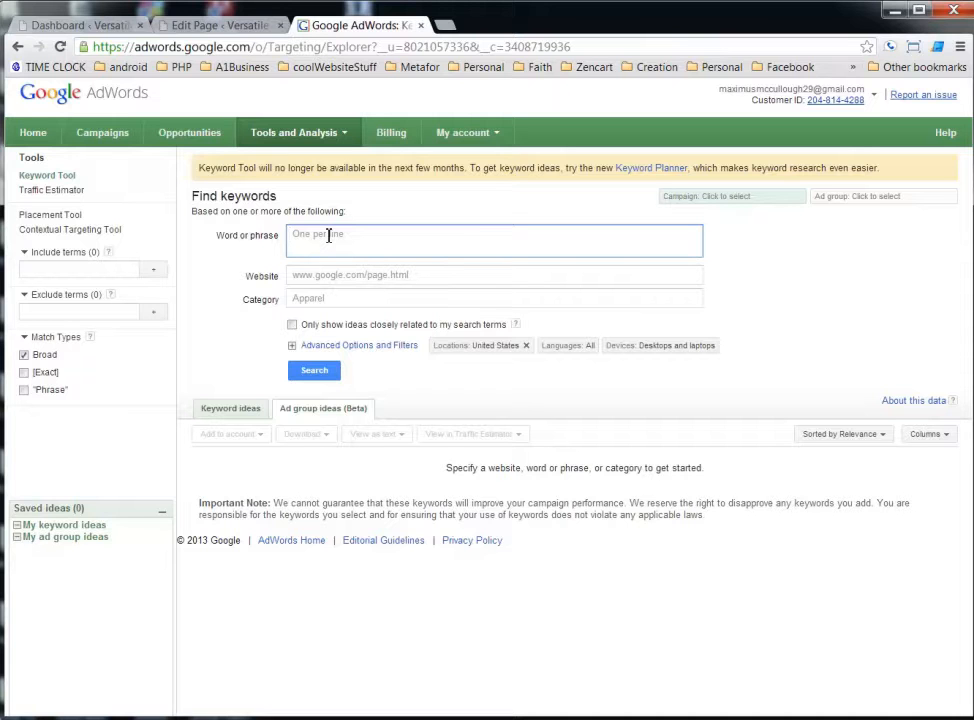
# - Search for keyword ideas based on the phrase "quality website on a budget" and show the keyword ideas list
pyautogui.write('quality website')
pyautogui.rightClick(334, 236)
pyautogui.click(354, 246)
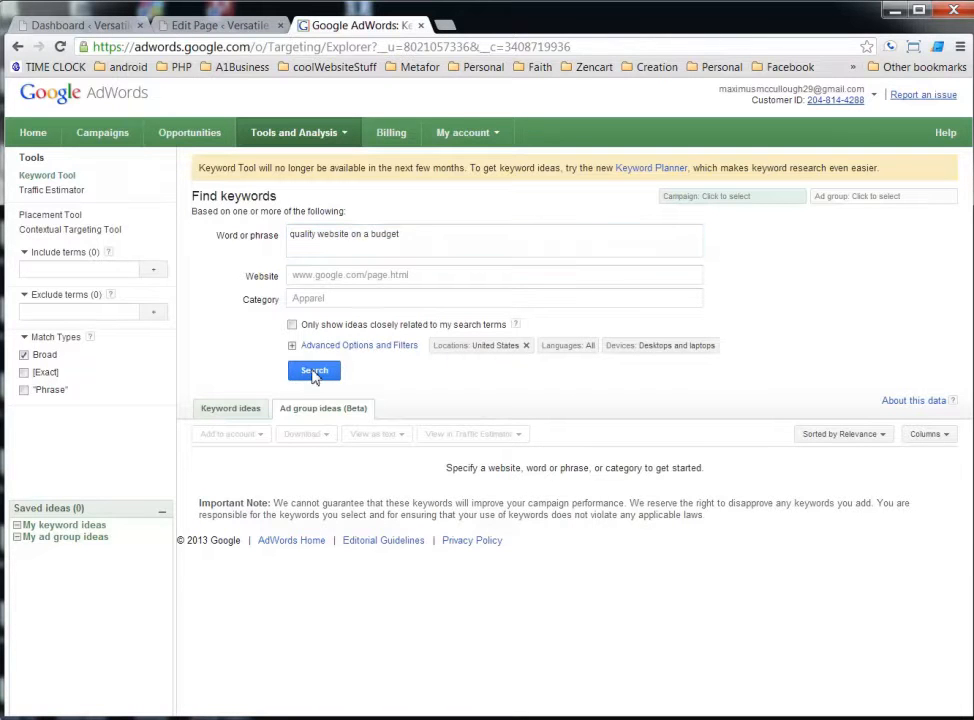
pyautogui.click(314, 372)
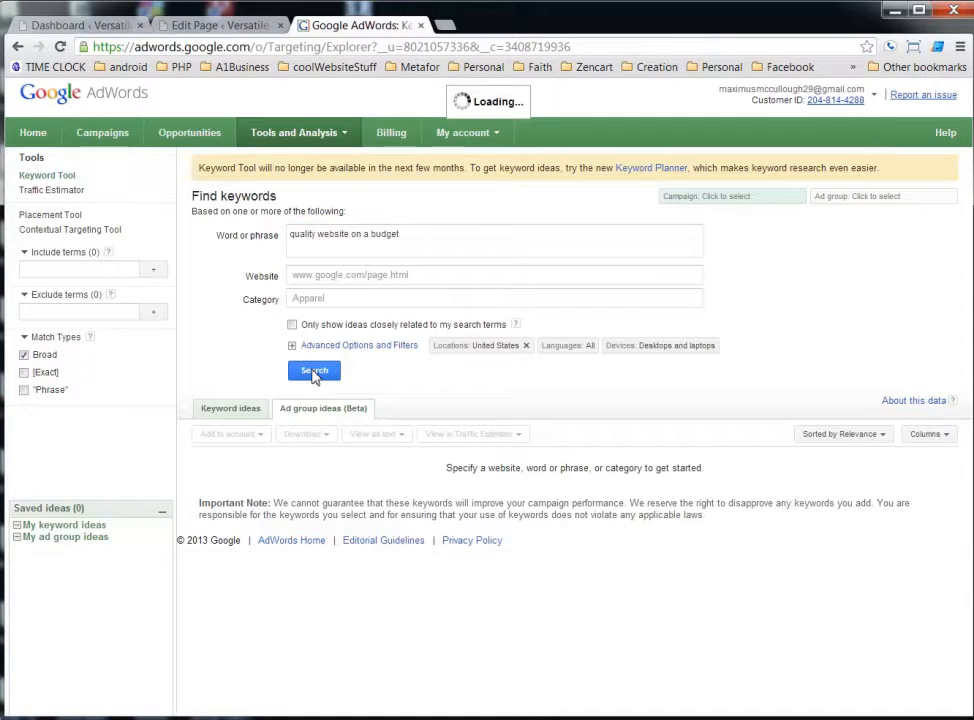
pyautogui.scroll(-1, 235, 397)
pyautogui.click(245, 341)
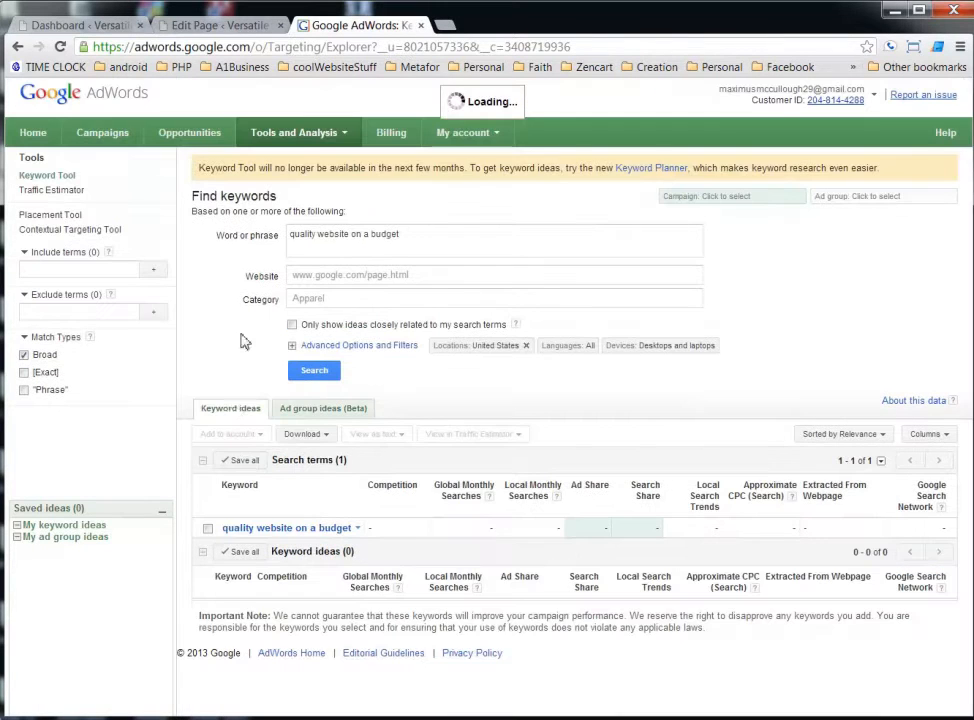
# - Examine the competition level and the global and local monthly searches of the first keyword ideas
pyautogui.scroll(-3, 243, 403)
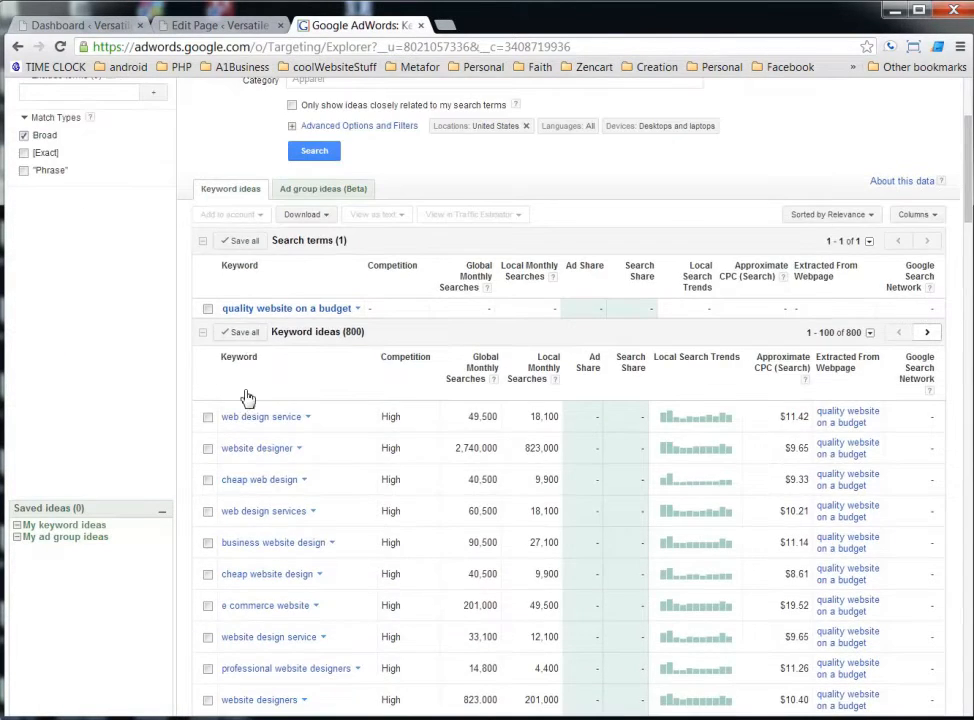
pyautogui.scroll(-1, 389, 404)
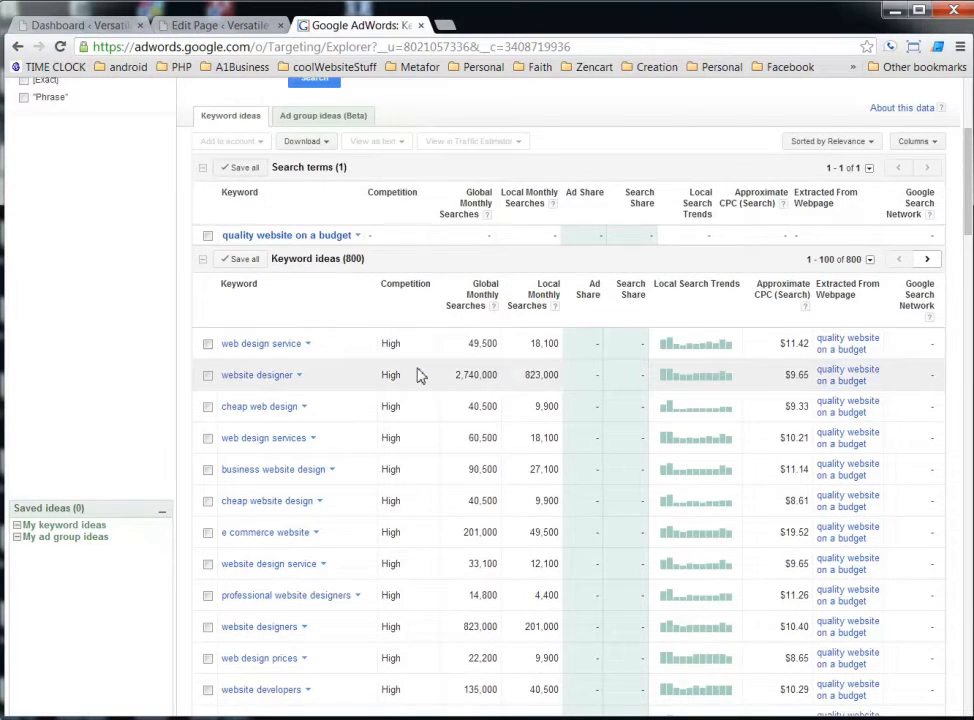
pyautogui.scroll(-1, 414, 378)
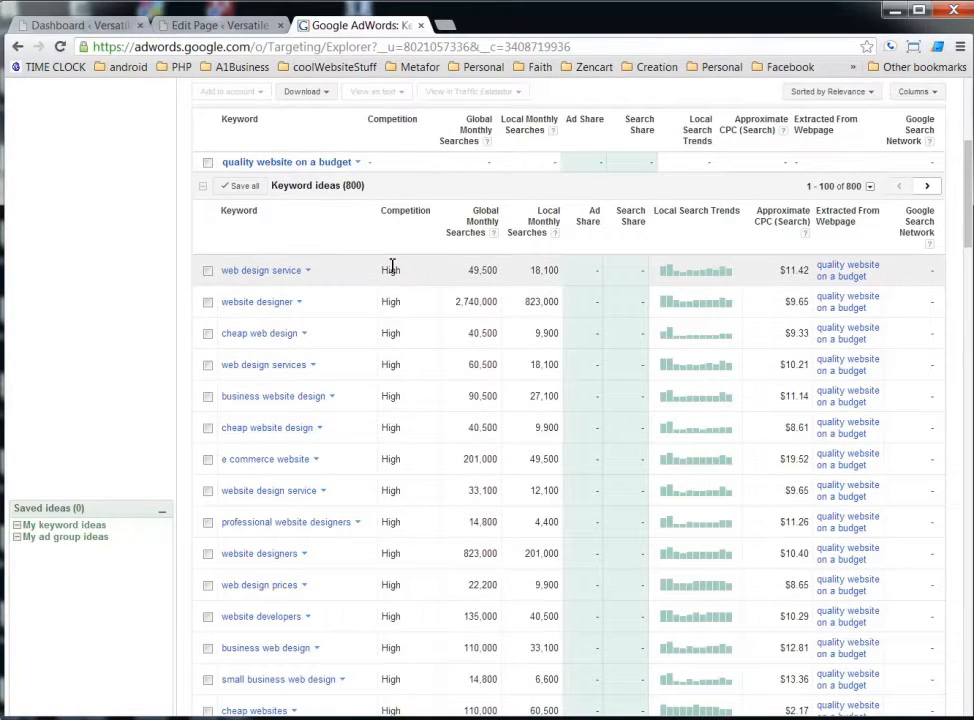
pyautogui.moveTo(398, 276)
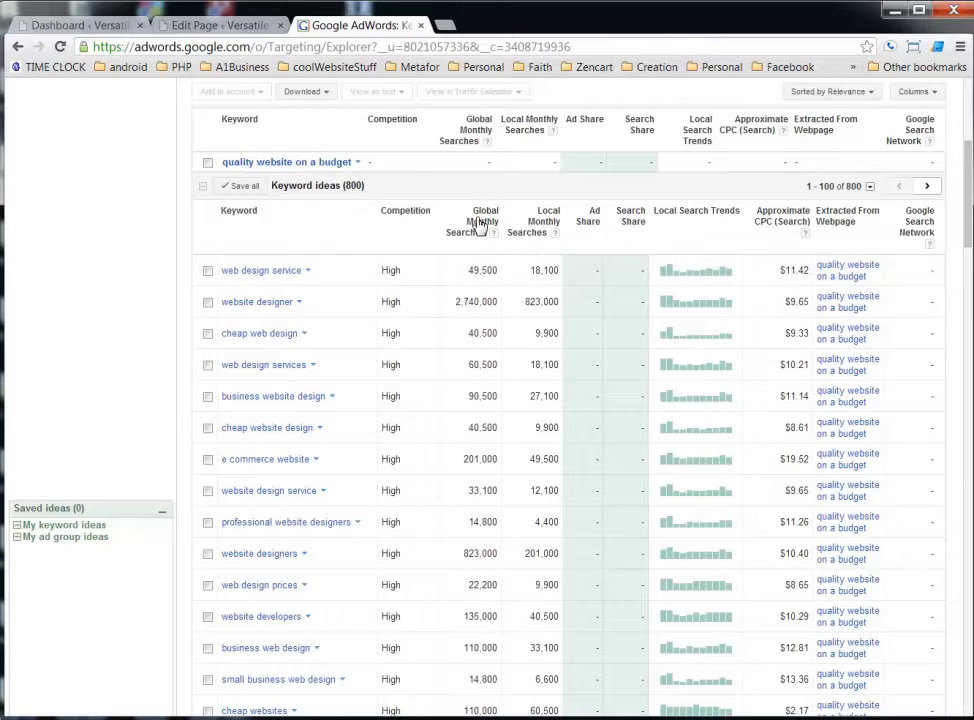
pyautogui.moveTo(471, 271); pyautogui.dragTo(507, 278)
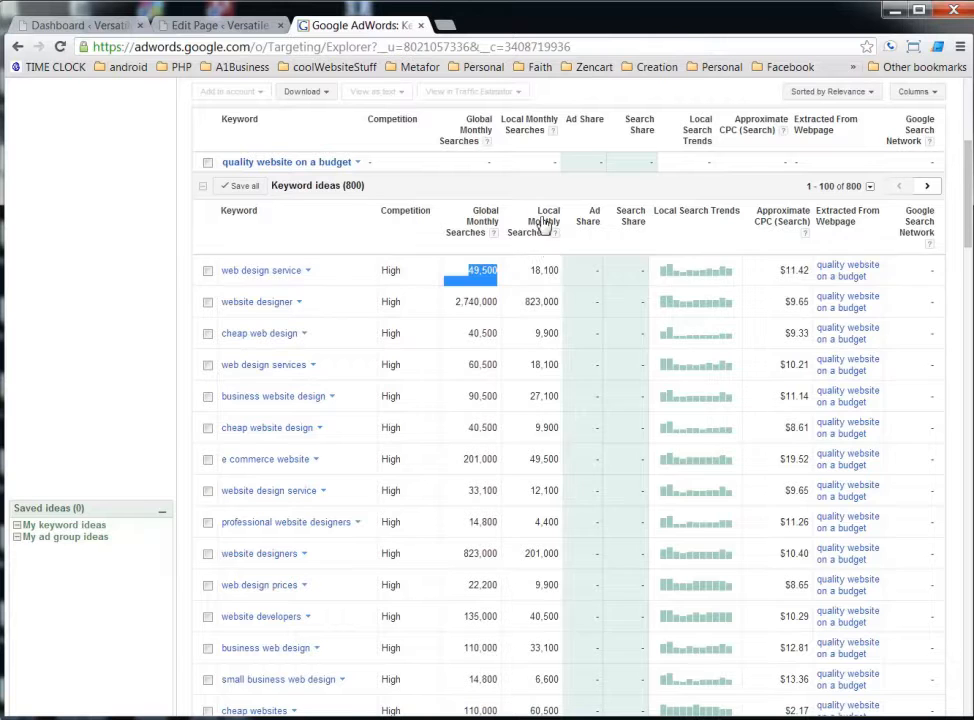
pyautogui.click(548, 271)
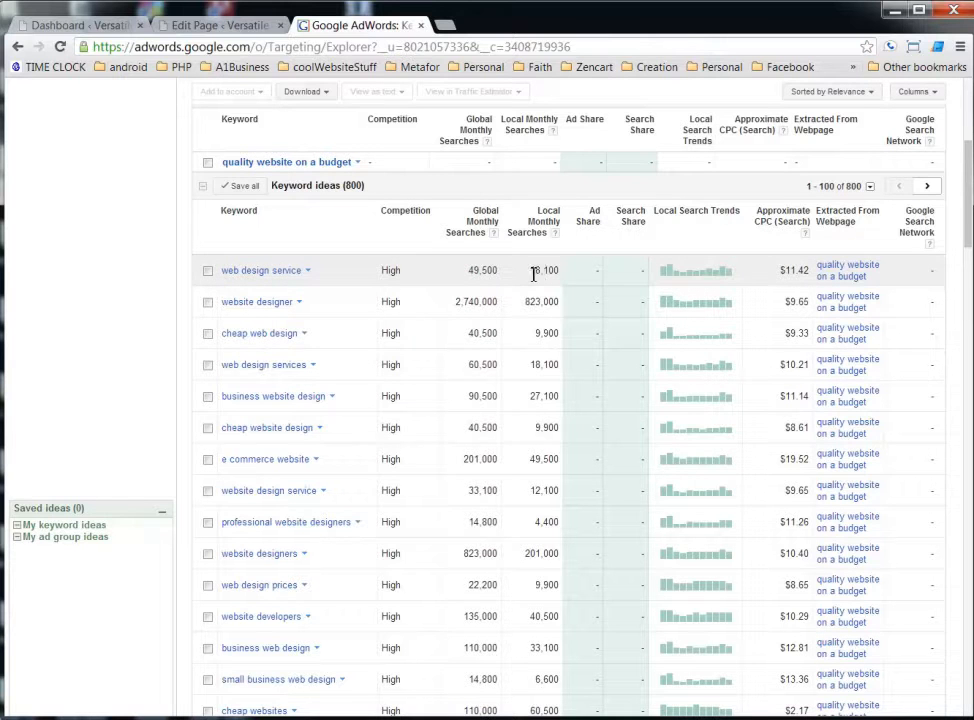
pyautogui.moveTo(531, 270); pyautogui.dragTo(560, 271)
pyautogui.click(665, 281)
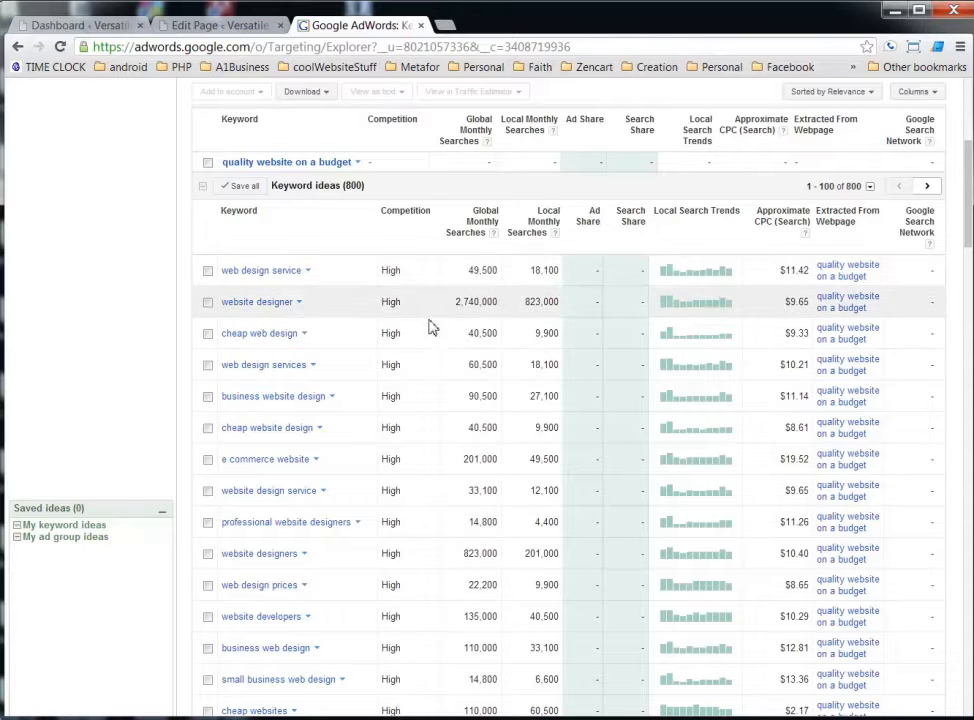
# - Find the medium-competition keyword "custom website" further down the keyword ideas and save it to the keyword ideas
pyautogui.scroll(-3, 420, 320)
pyautogui.scroll(-10, 420, 320)
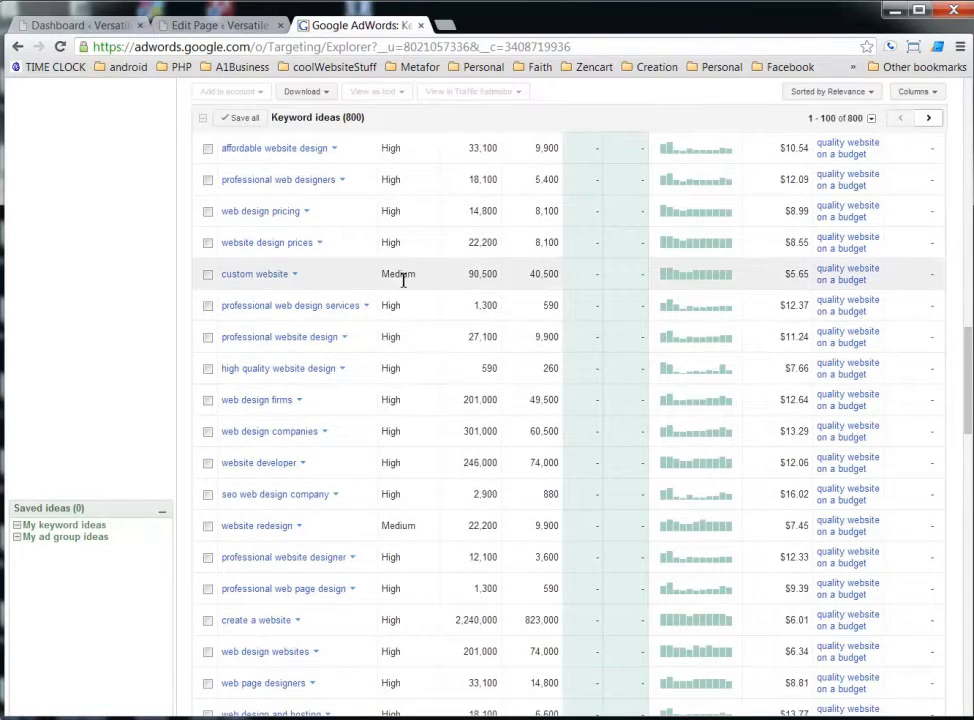
pyautogui.moveTo(400, 280)
pyautogui.moveTo(469, 274); pyautogui.dragTo(543, 296)
pyautogui.click(208, 274)
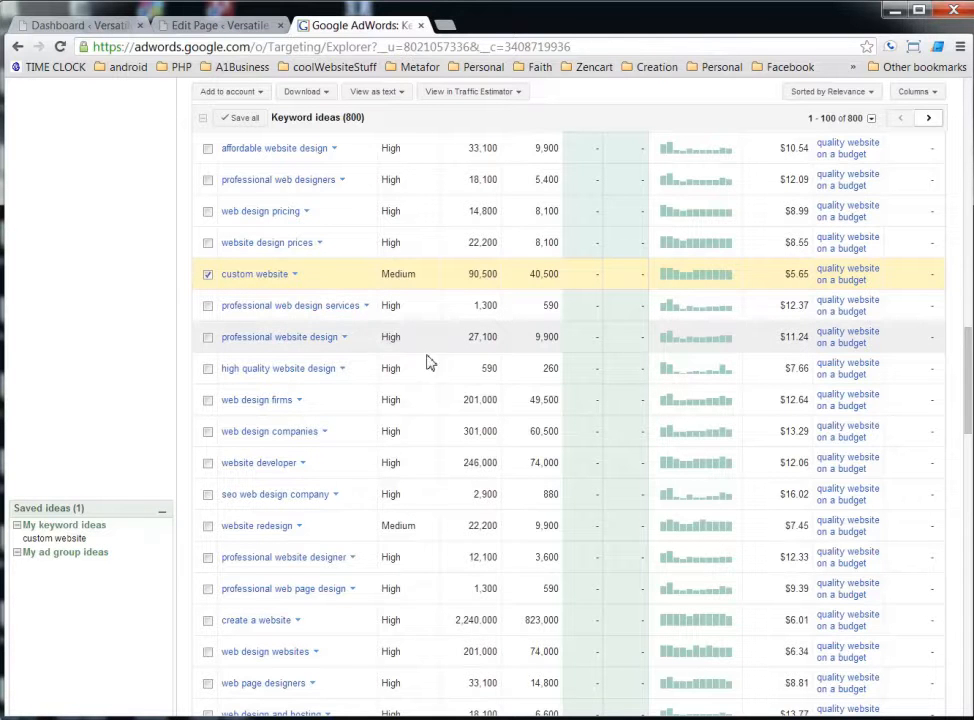
# - Check the approximate cost per click of "website redesign" and look through the remaining keyword ideas
pyautogui.scroll(-3, 432, 366)
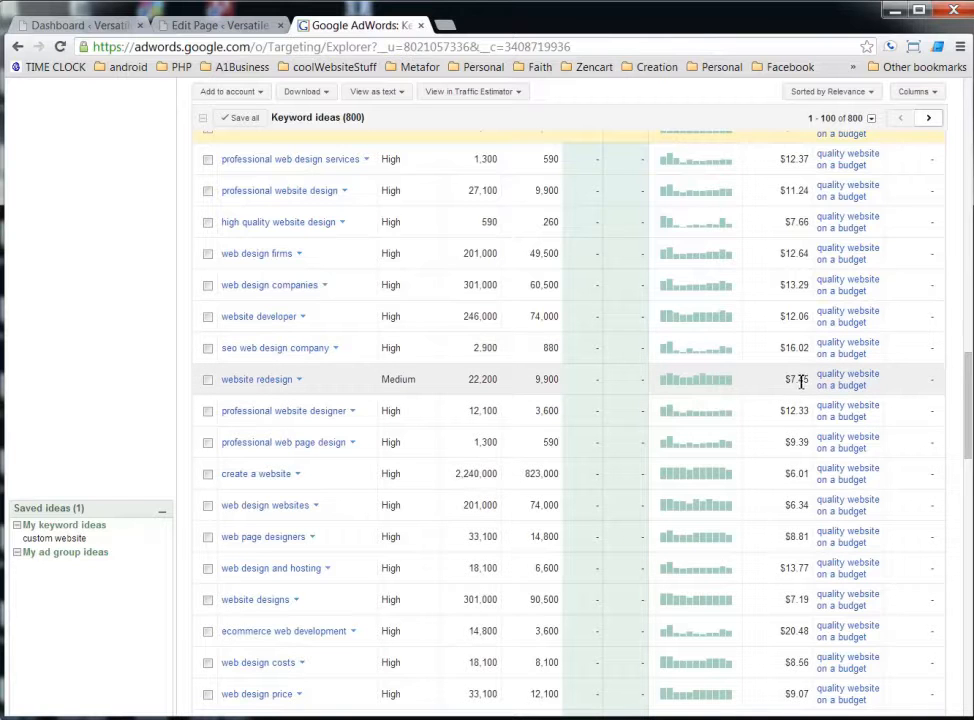
pyautogui.moveTo(786, 380); pyautogui.dragTo(810, 382)
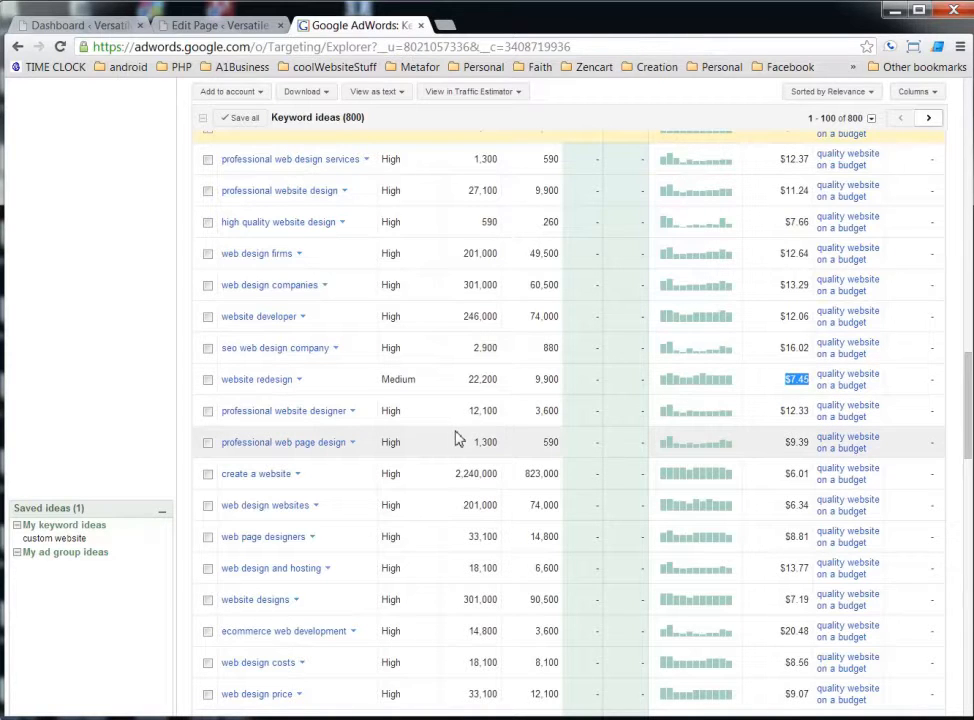
pyautogui.scroll(-6, 455, 440)
pyautogui.scroll(-5, 455, 441)
pyautogui.scroll(13, 454, 443)
pyautogui.scroll(1, 445, 445)
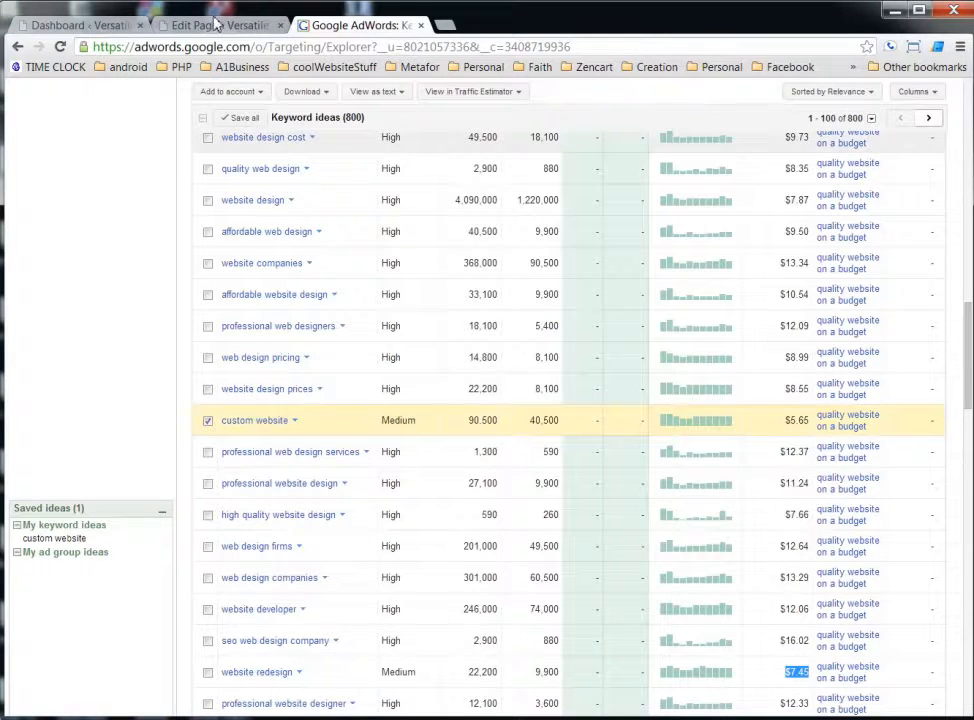
# - Return to the WordPress page being edited and replace the selected logo image's title with "custom website"
pyautogui.click(167, 22)
pyautogui.click(889, 321)
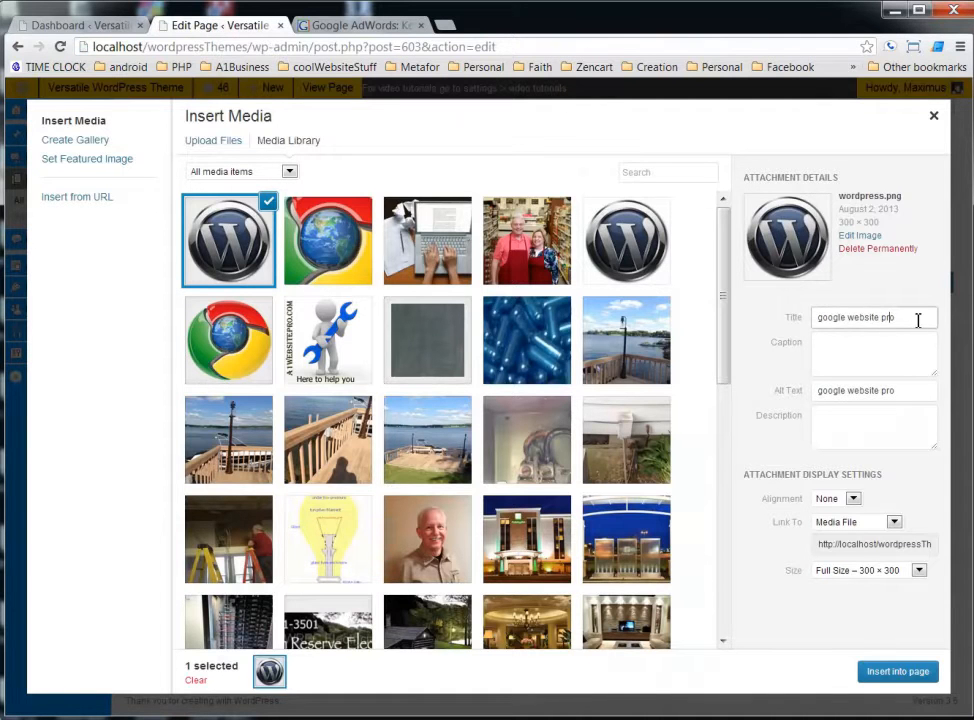
pyautogui.moveTo(915, 319); pyautogui.dragTo(623, 331)
pyautogui.write('custom website')
# - Copy the image's title "custom website" over the existing alt text
pyautogui.moveTo(882, 318); pyautogui.dragTo(785, 345)
pyautogui.hotkey('ctrl', 'c')
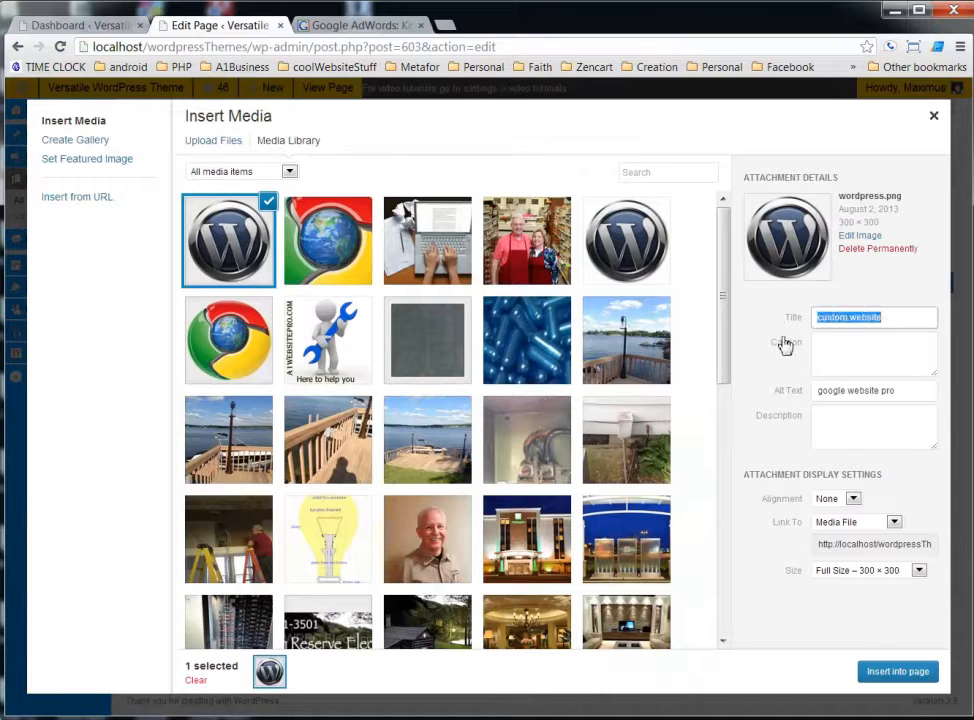
pyautogui.click(906, 393)
pyautogui.hotkey('ctrl', 'a')
pyautogui.hotkey('ctrl', 'v')
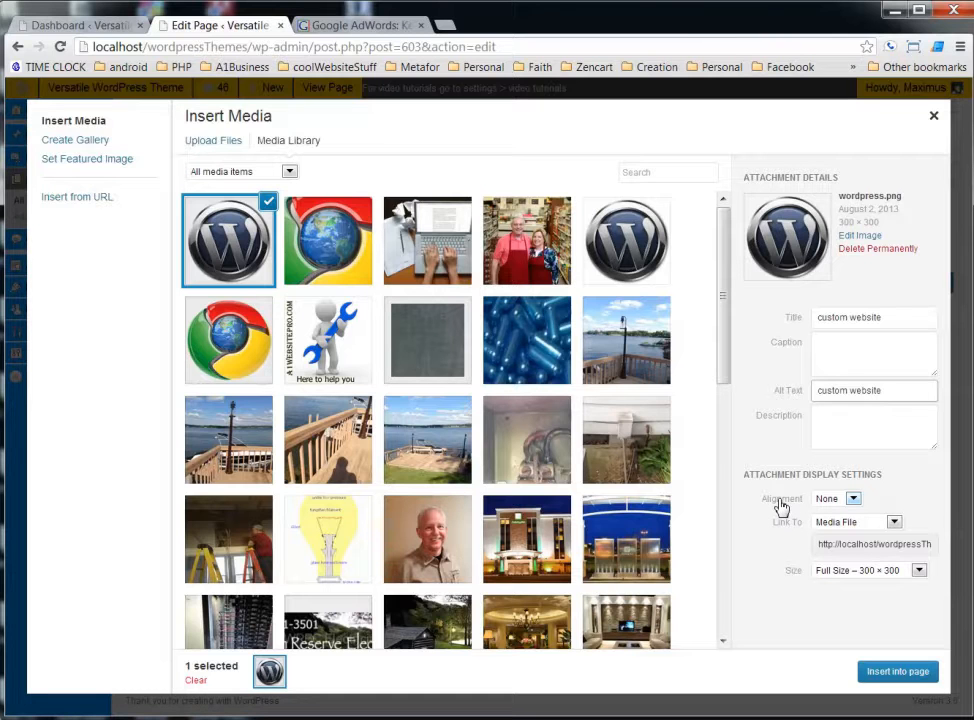
# - Set the image's alignment to Left and its link target to None
pyautogui.click(852, 499)
pyautogui.click(823, 513)
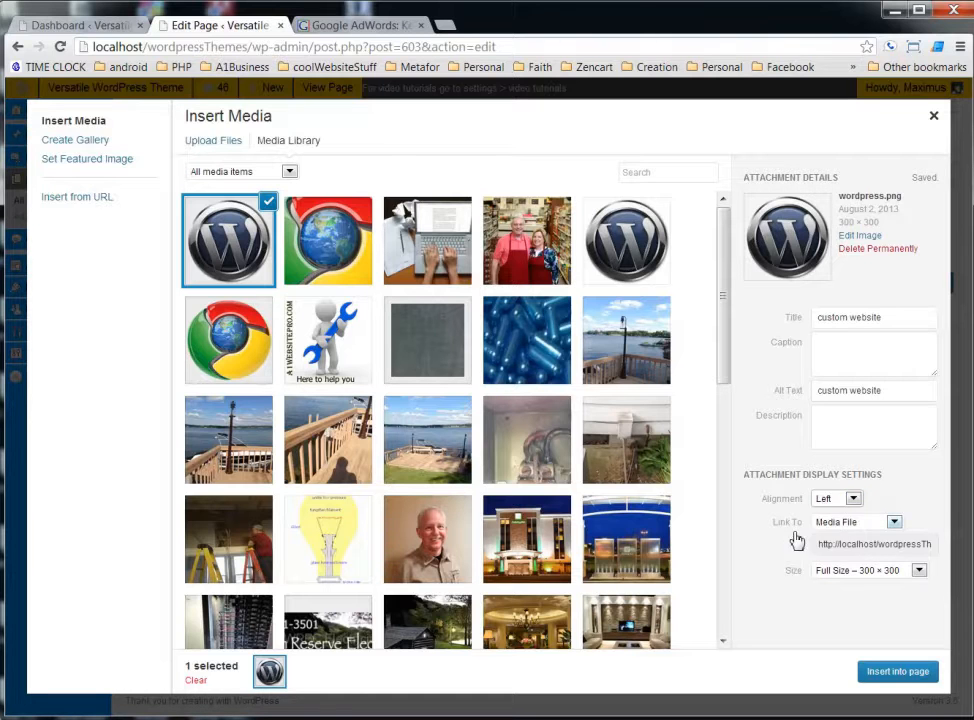
pyautogui.click(897, 528)
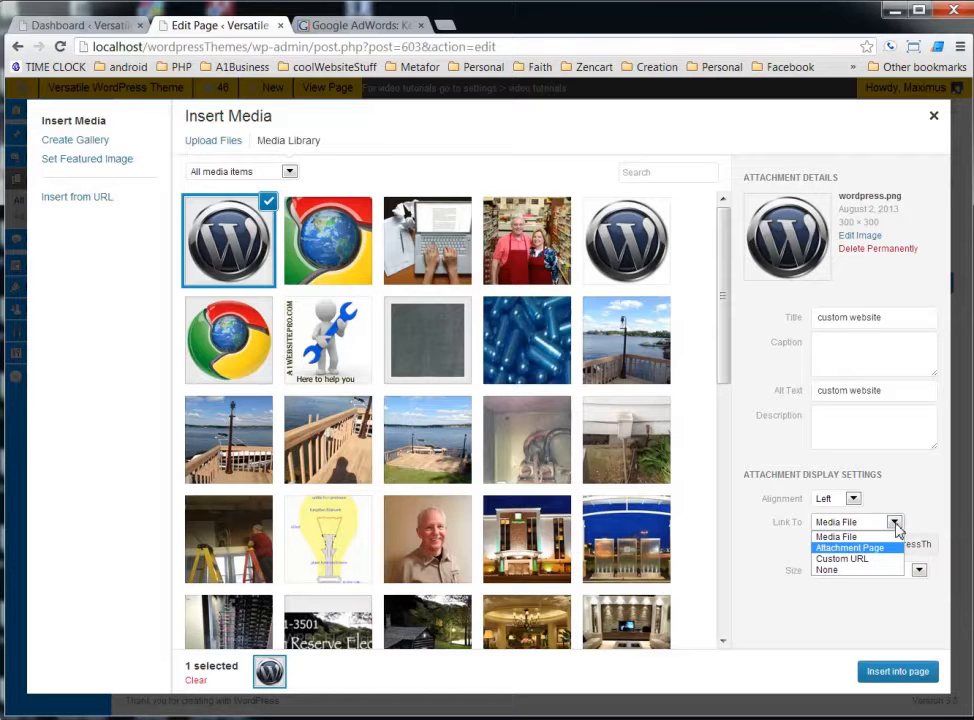
pyautogui.click(847, 570)
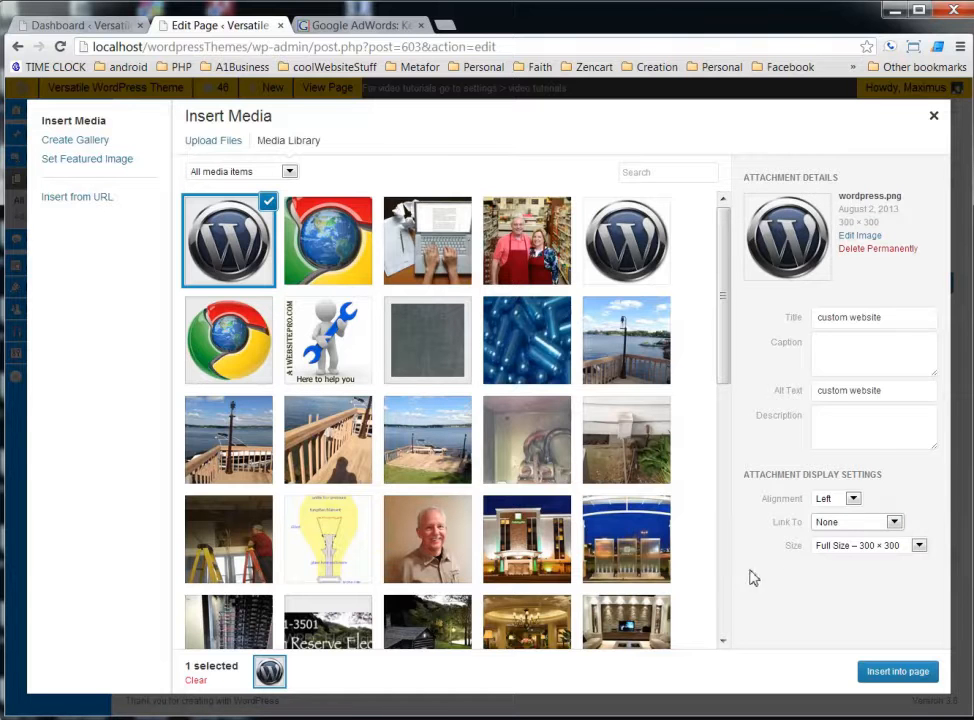
pyautogui.click(847, 522)
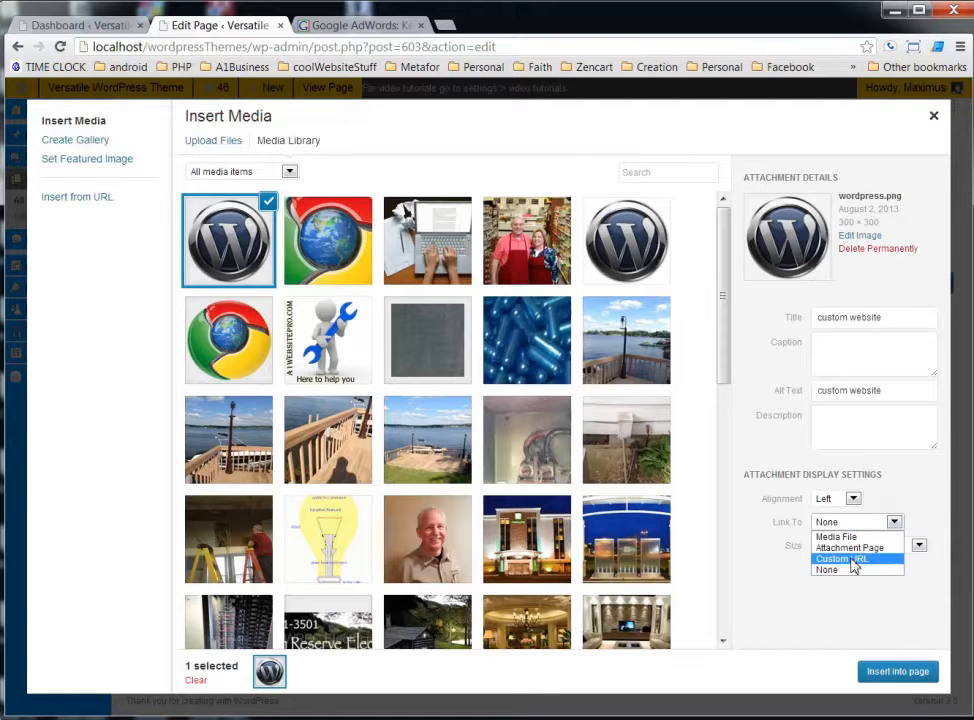
pyautogui.click(852, 562)
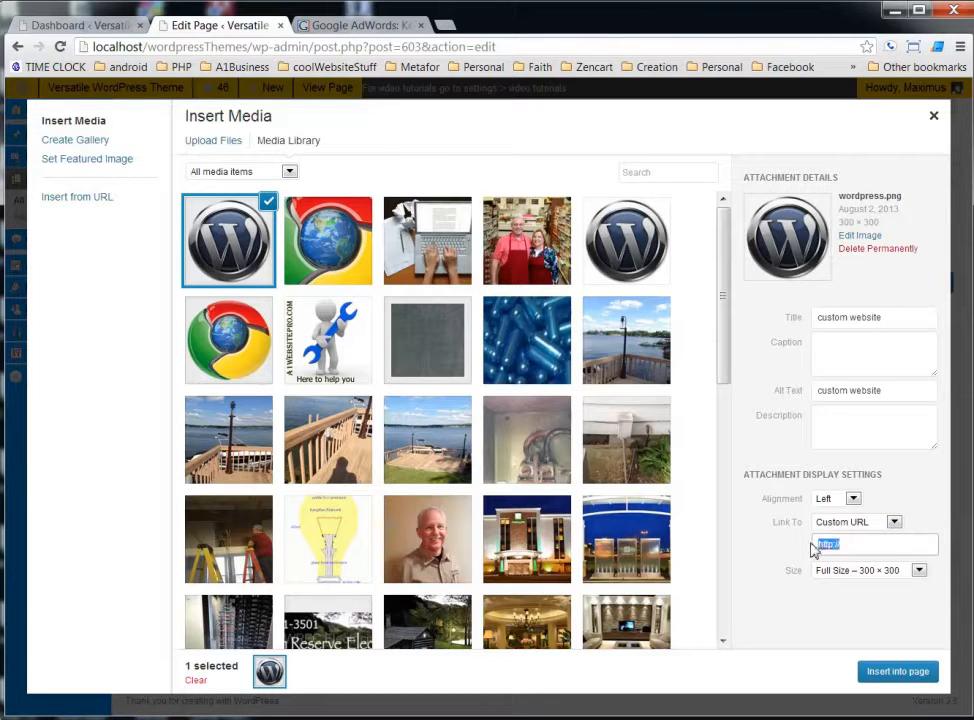
pyautogui.click(866, 522)
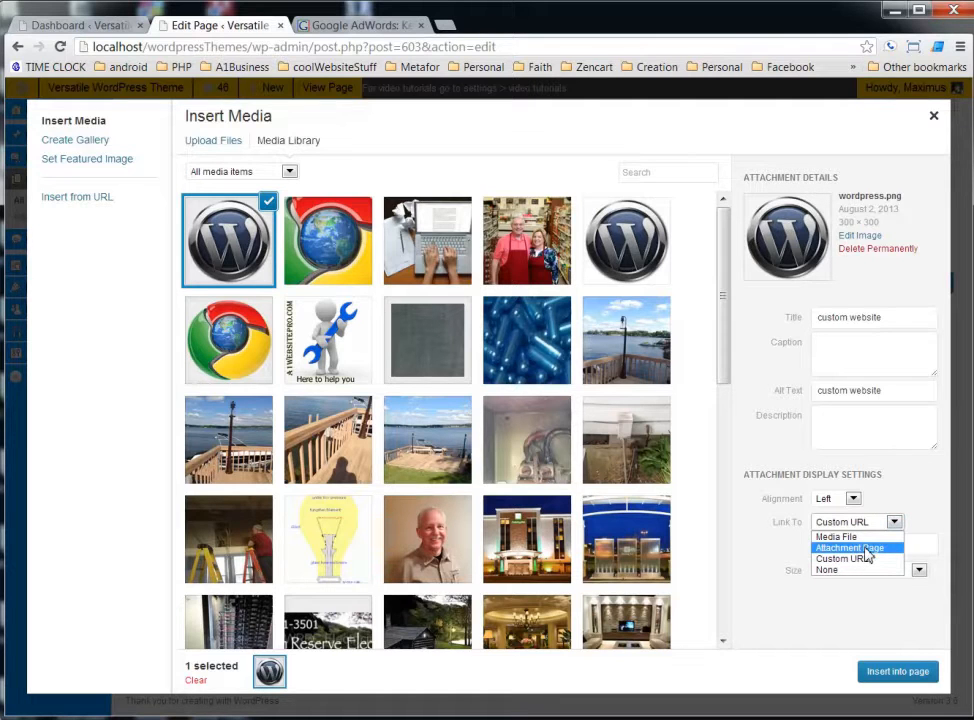
pyautogui.click(843, 570)
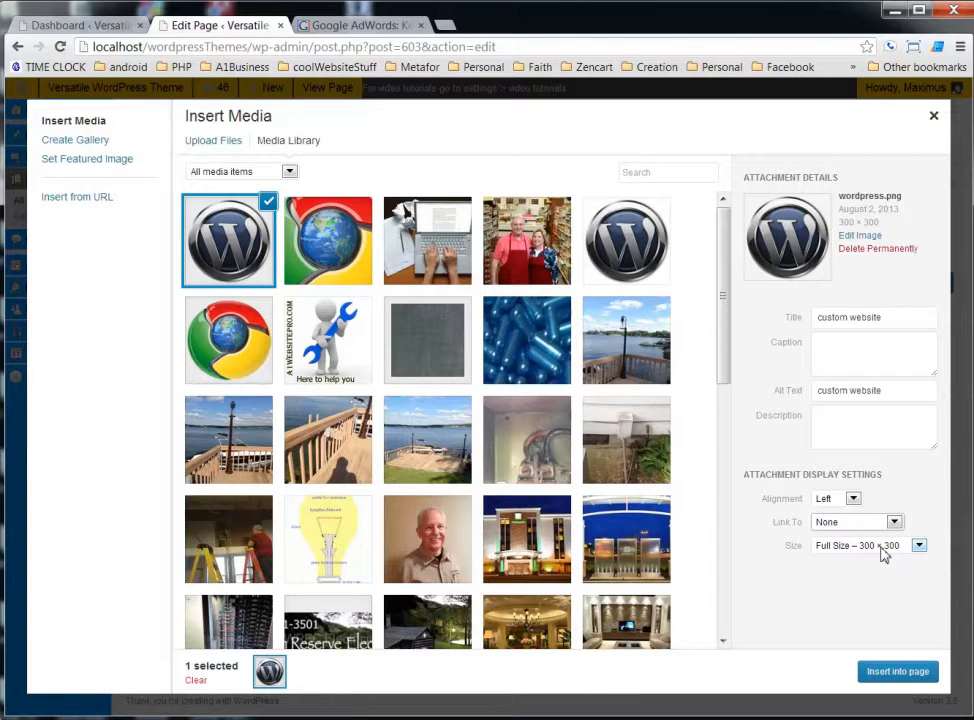
# - Keep the image at Full Size – 300 × 300 and insert it into the About Us page
pyautogui.click(883, 552)
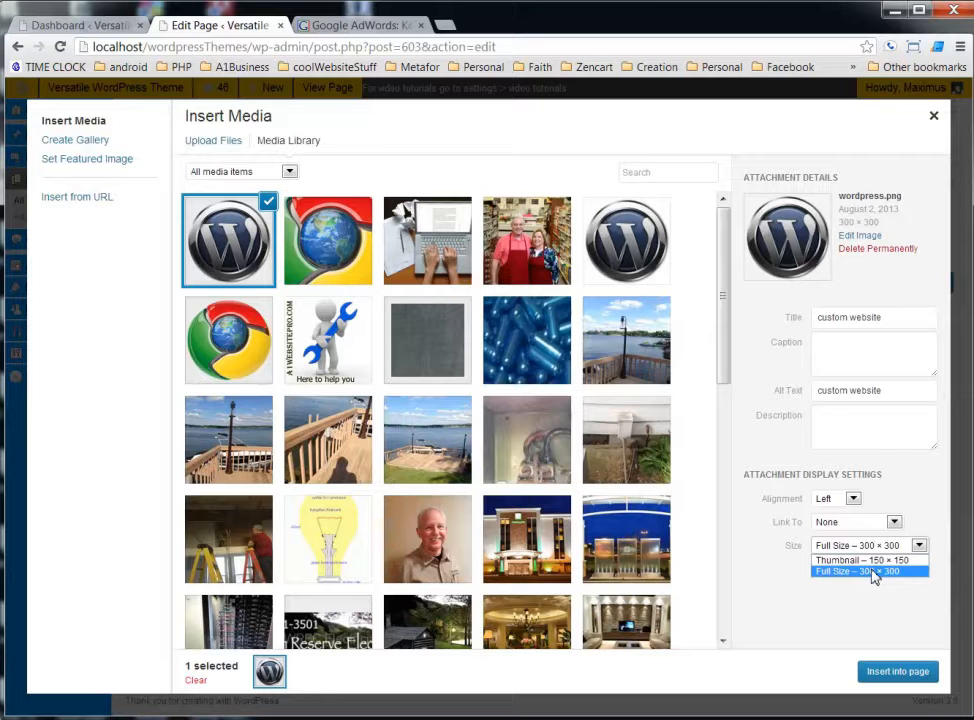
pyautogui.click(873, 573)
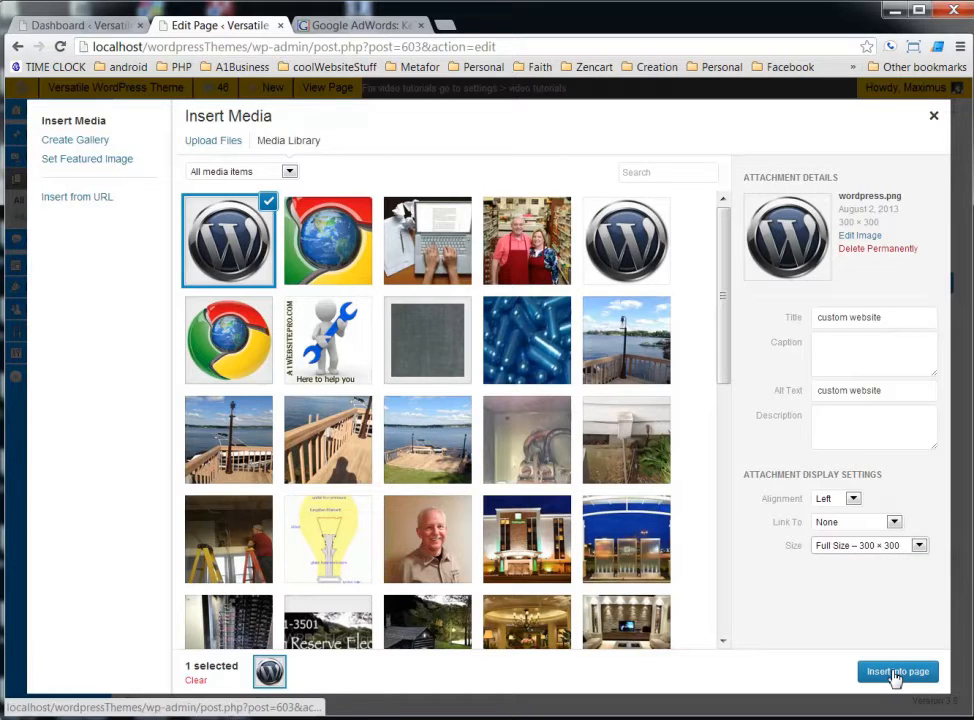
pyautogui.click(895, 673)
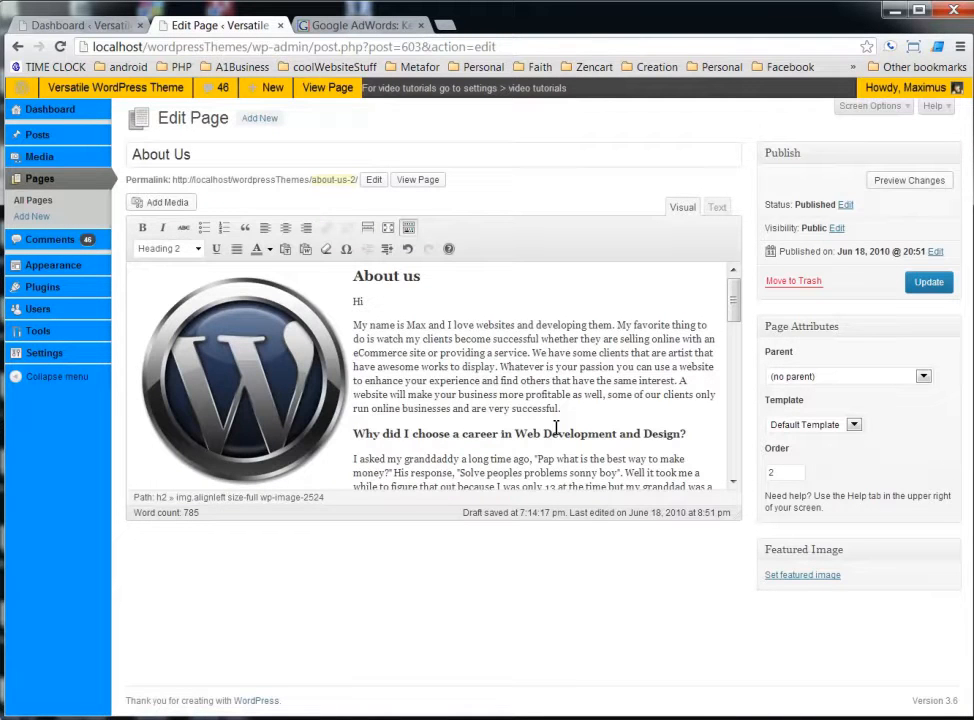
pyautogui.click(274, 359)
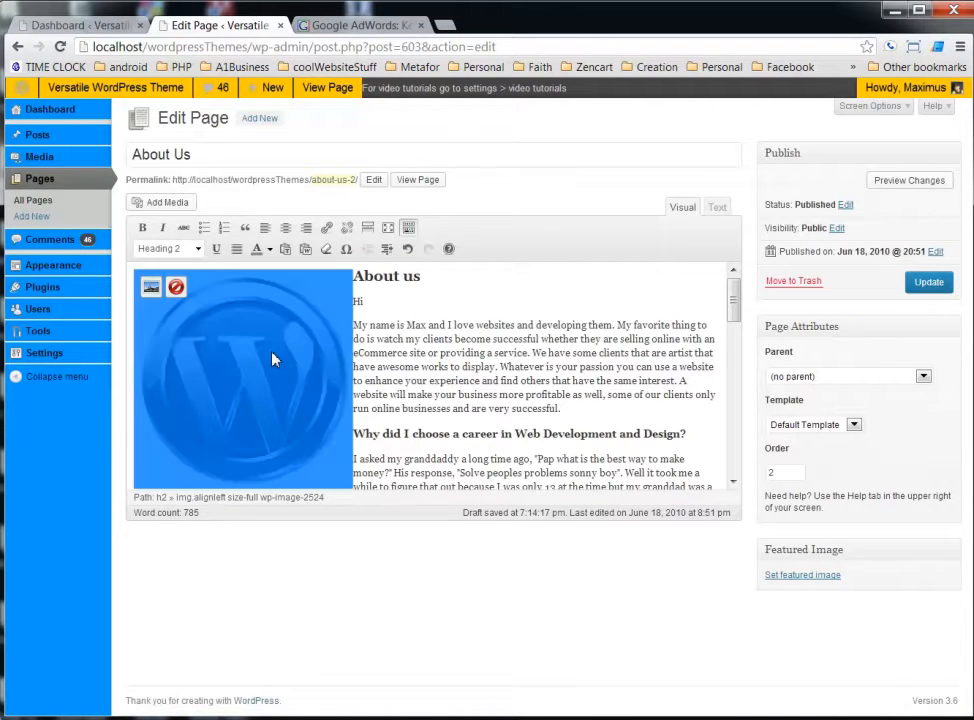
pyautogui.click(411, 367)
pyautogui.moveTo(368, 300); pyautogui.dragTo(451, 414)
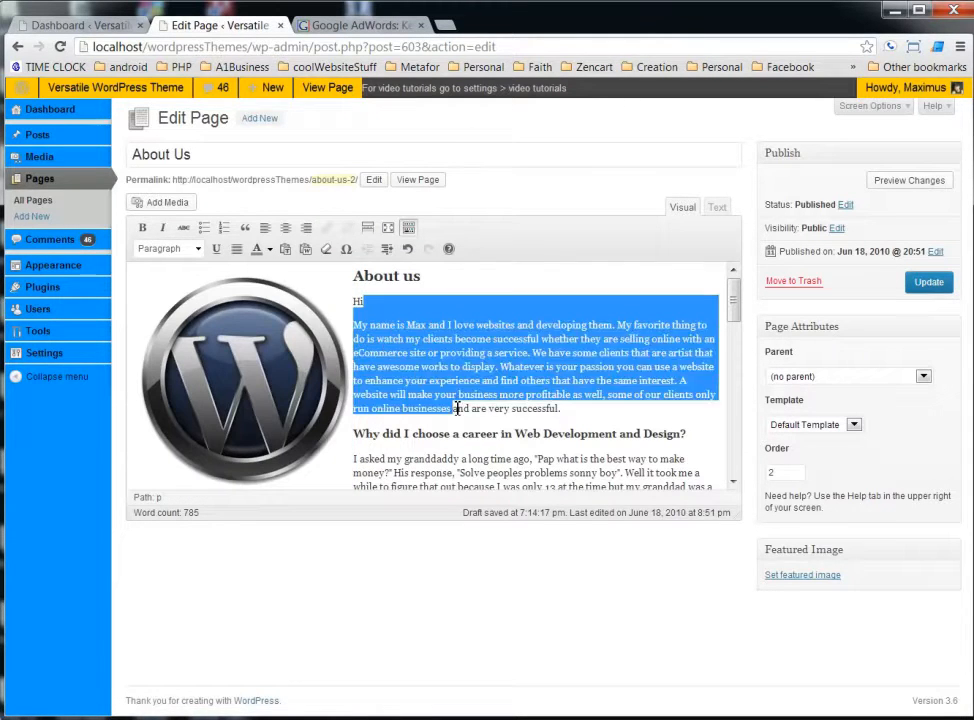
pyautogui.click(497, 366)
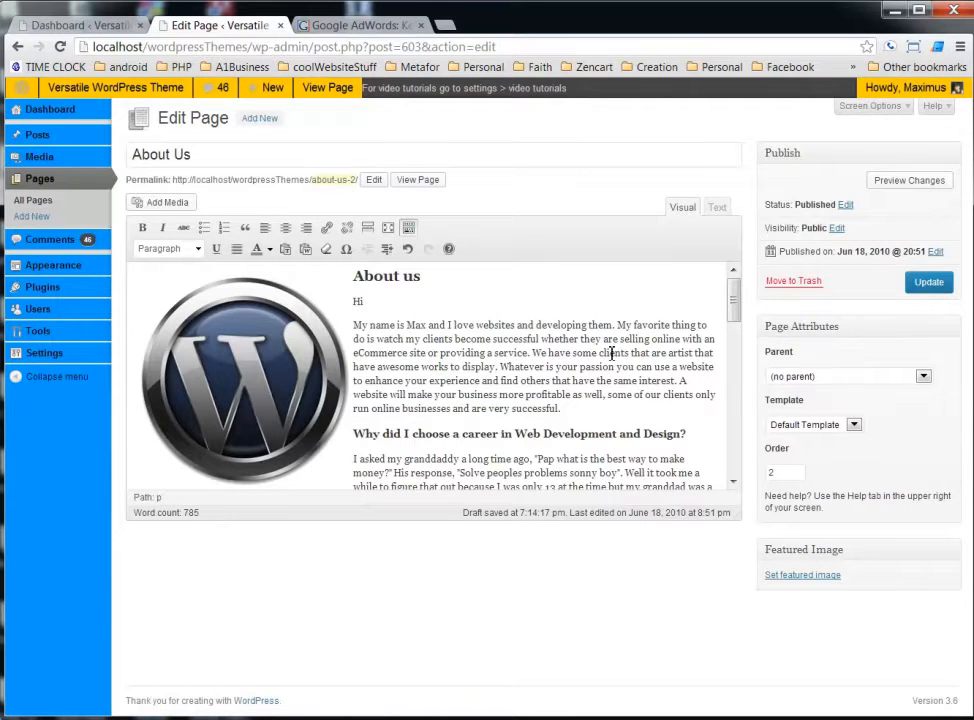
# - Open the inserted logo image's edit settings and set its alignment to Right
pyautogui.click(256, 375)
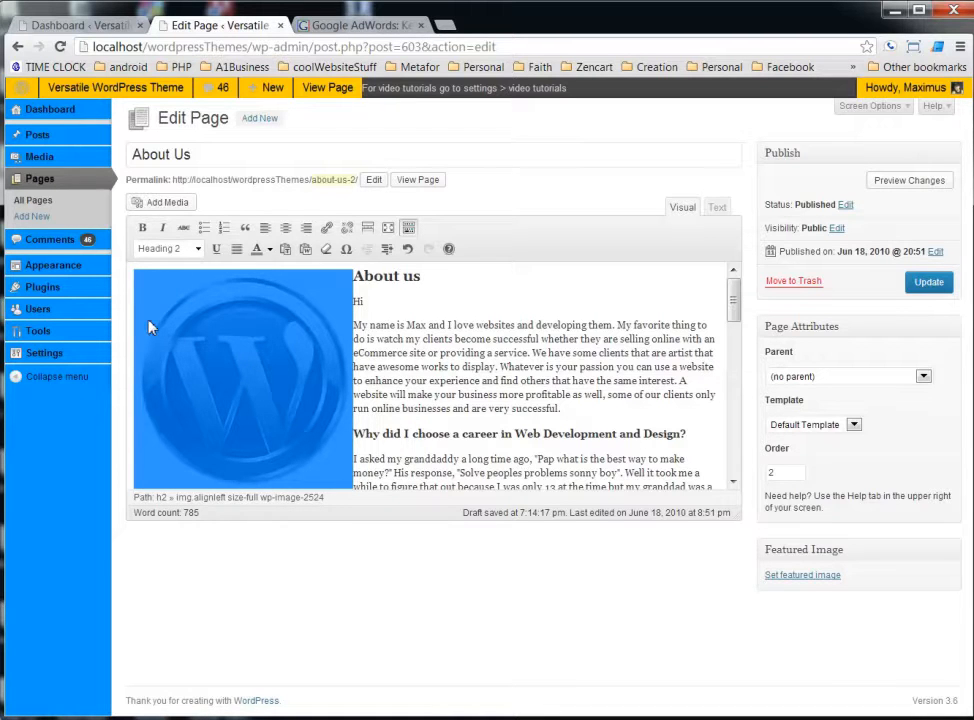
pyautogui.click(205, 331)
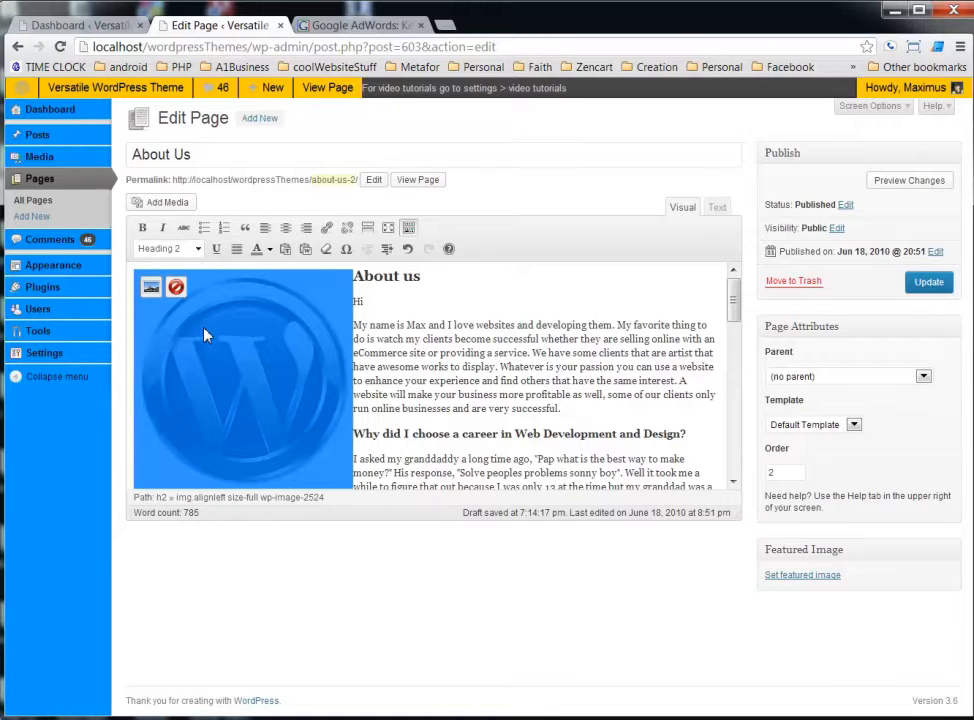
pyautogui.click(151, 290)
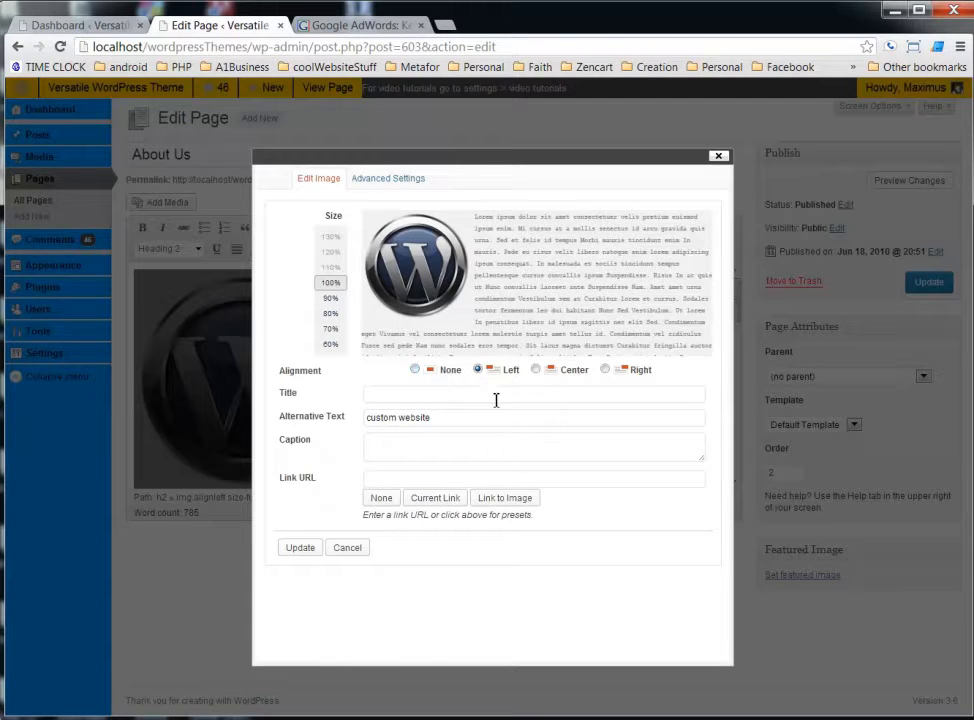
pyautogui.click(605, 370)
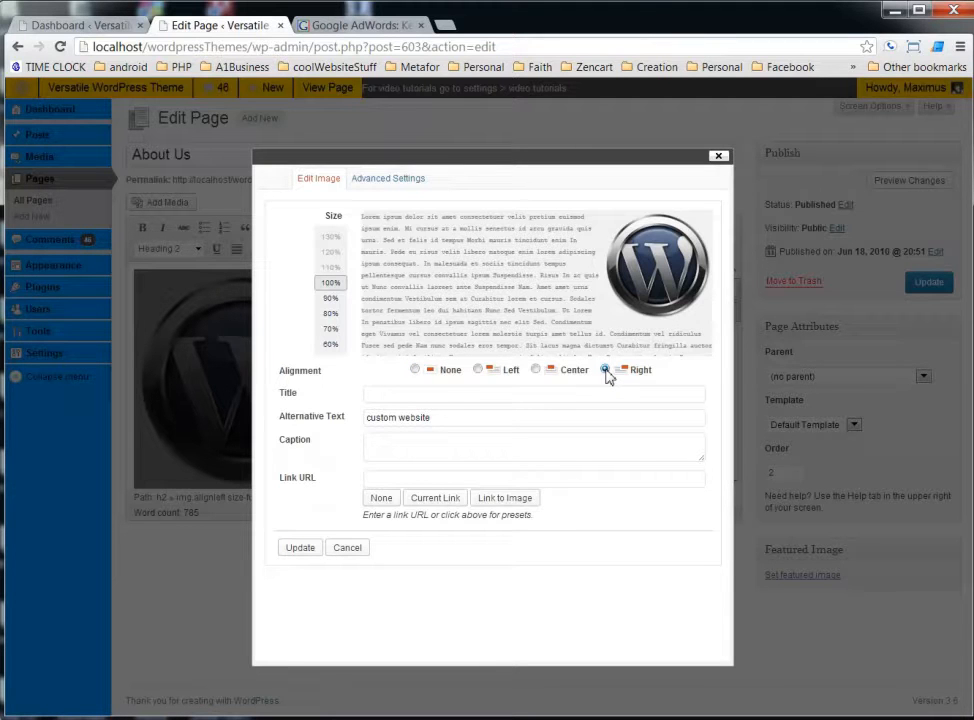
# - Copy the image's alternative text "custom website" into its empty title
pyautogui.click(393, 392)
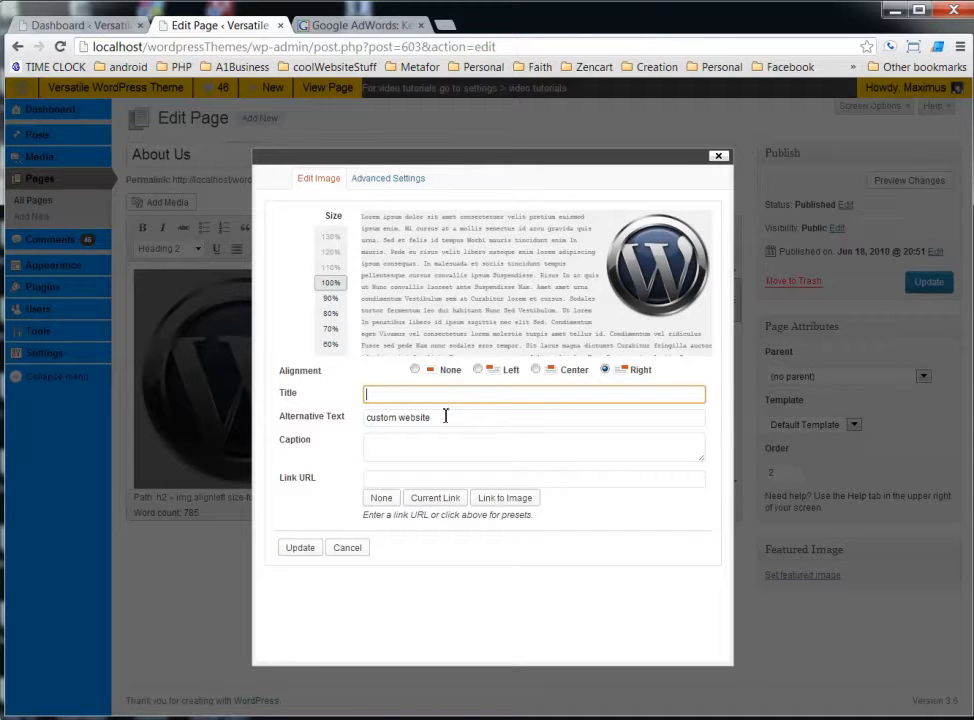
pyautogui.press('Tab')
pyautogui.hotkey('ctrl', 'c')
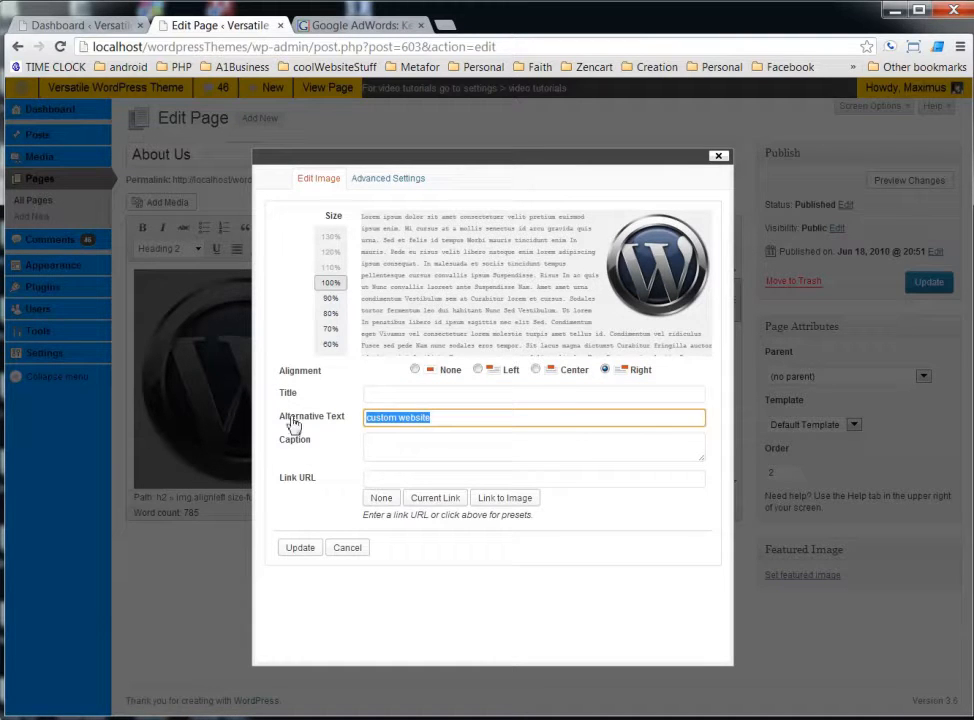
pyautogui.click(379, 396)
pyautogui.hotkey('ctrl', 'v')
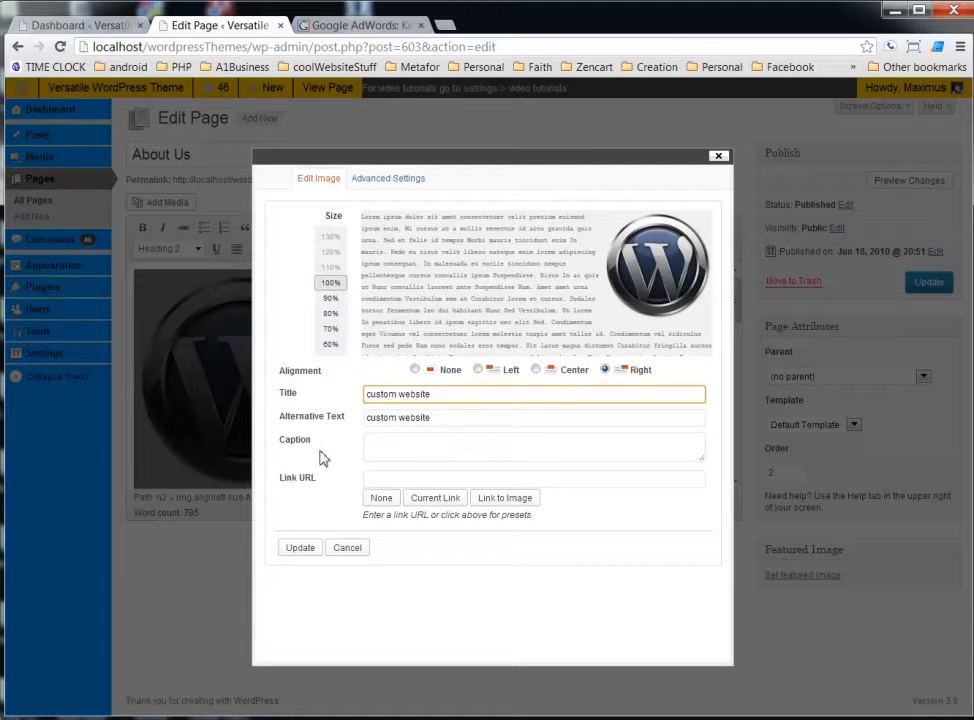
# - Apply the logo image's edited settings, update the About Us page and dismiss the Compare Revisions notice
pyautogui.click(300, 548)
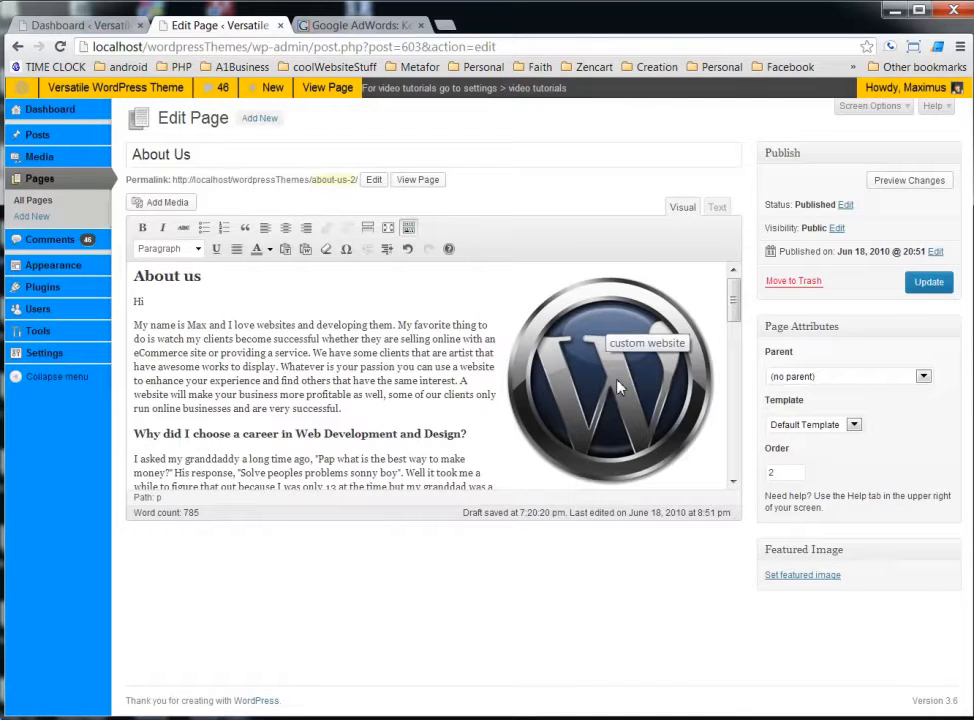
pyautogui.moveTo(150, 323); pyautogui.dragTo(250, 407)
pyautogui.click(313, 410)
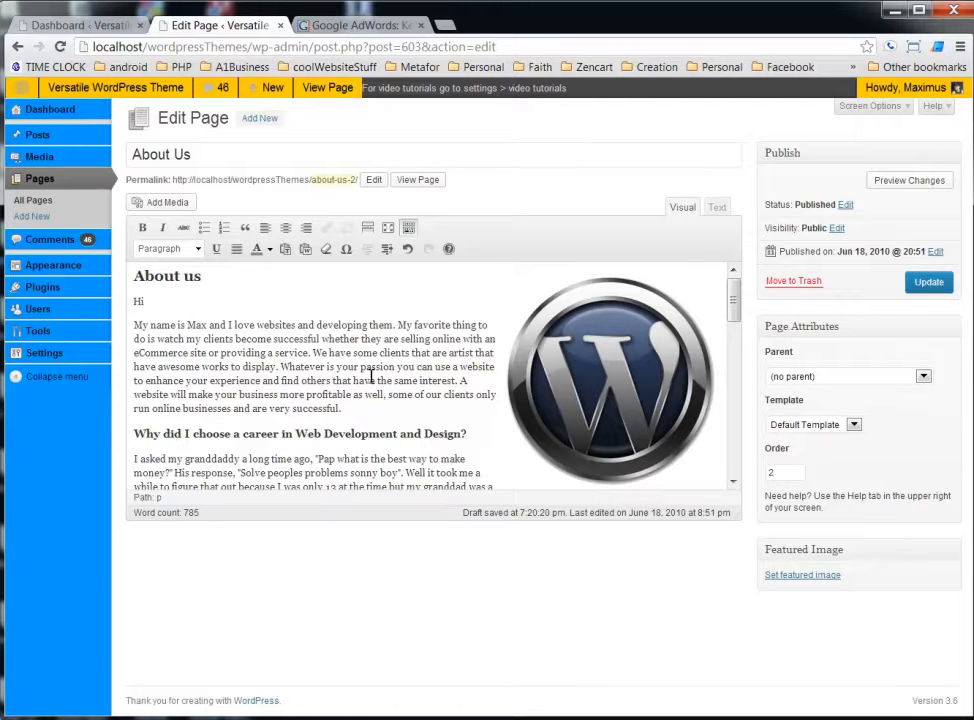
pyautogui.click(929, 283)
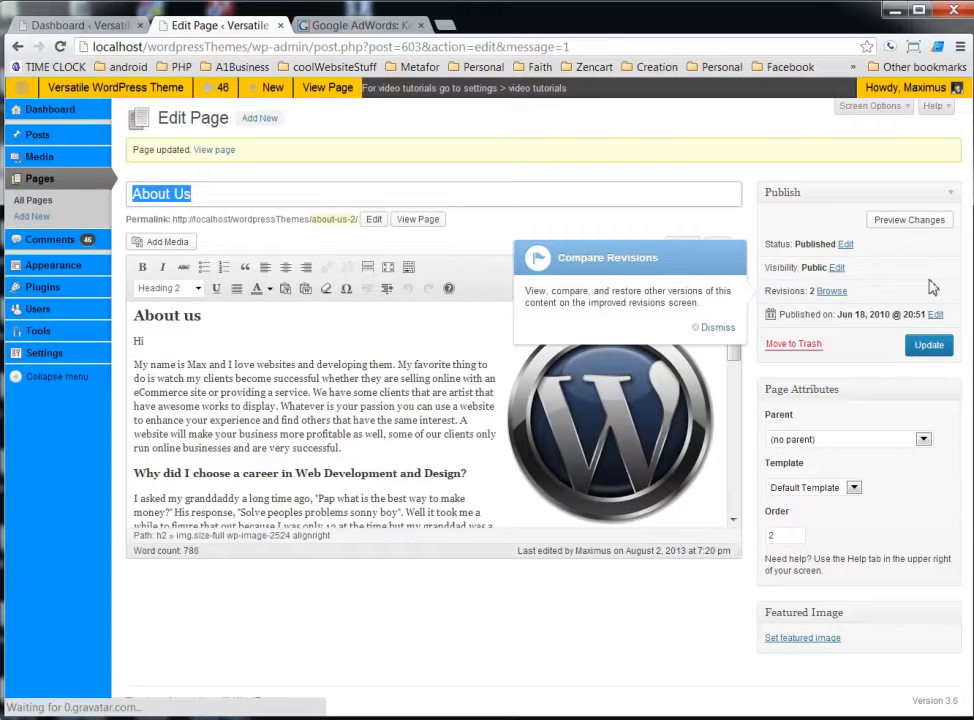
pyautogui.click(716, 327)
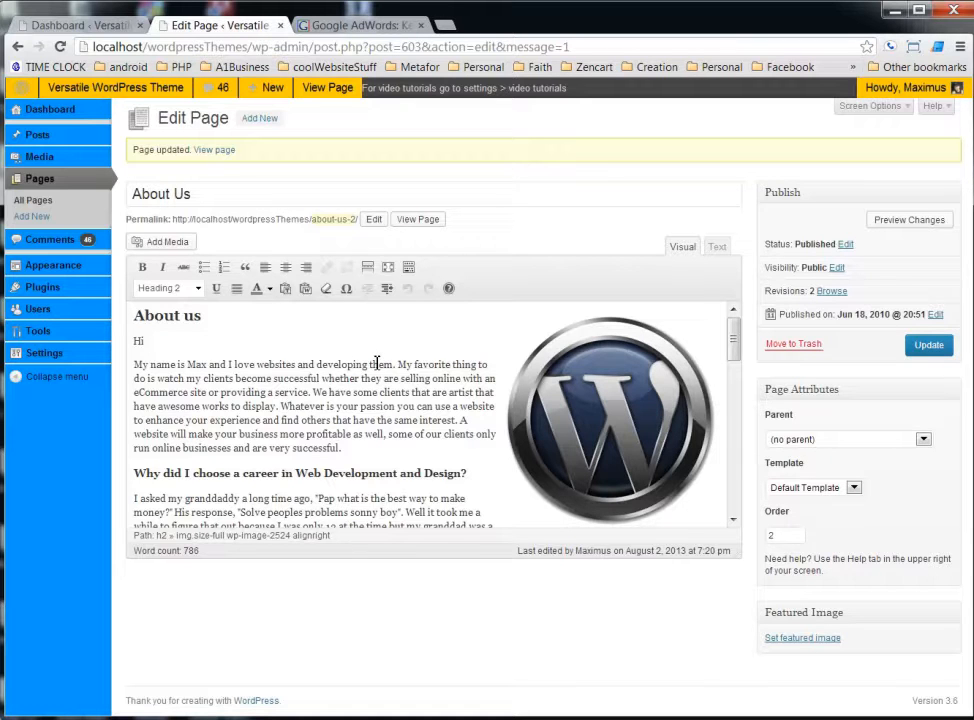
# - View the published About Us page in a separate tab and examine the logo's placement, text wrapping and title tooltip
pyautogui.middleClick(418, 228)
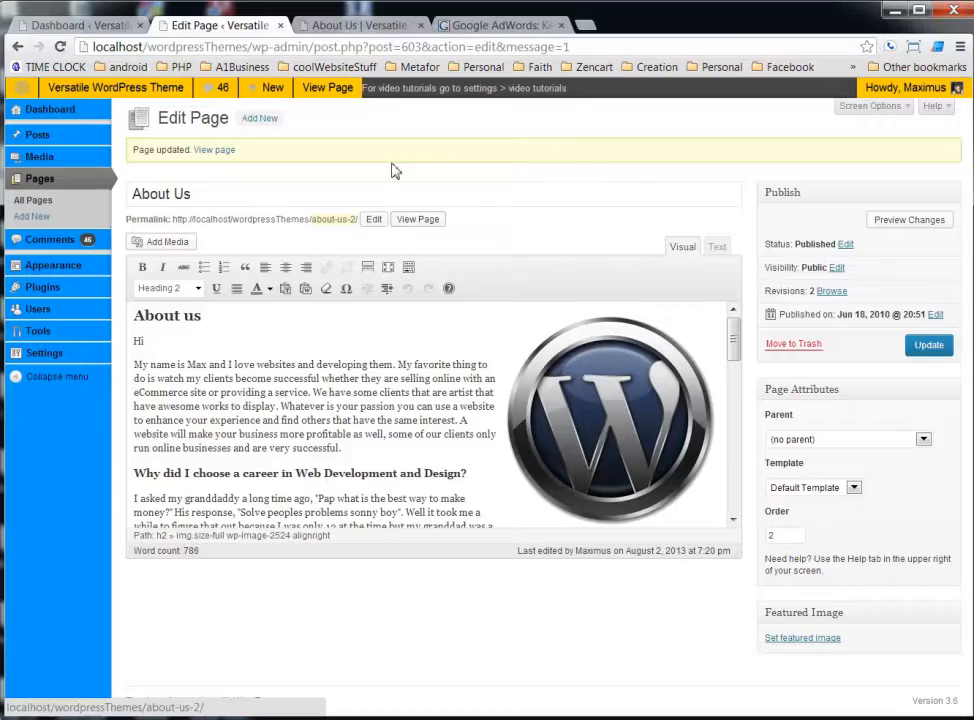
pyautogui.click(350, 25)
pyautogui.scroll(-3, 261, 479)
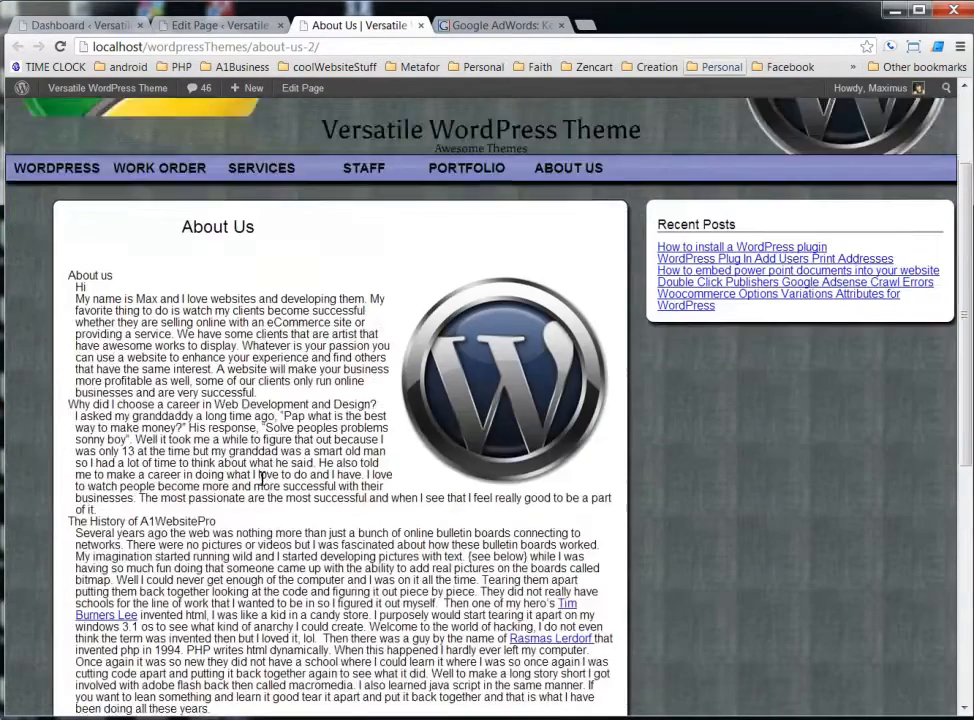
pyautogui.scroll(3, 284, 471)
pyautogui.scroll(-5, 288, 460)
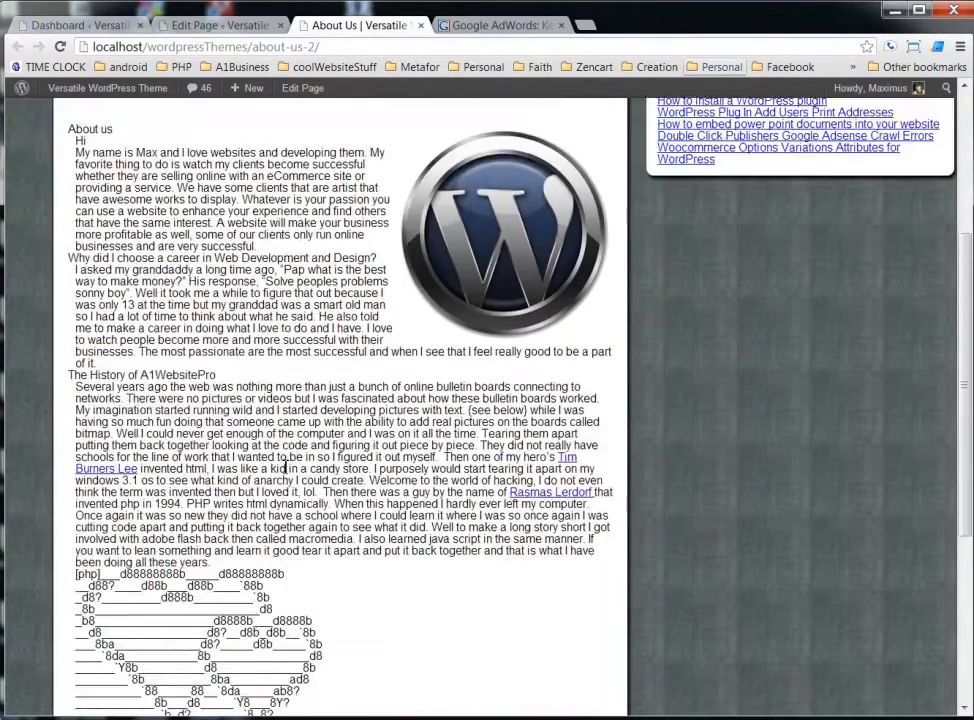
pyautogui.scroll(3, 505, 367)
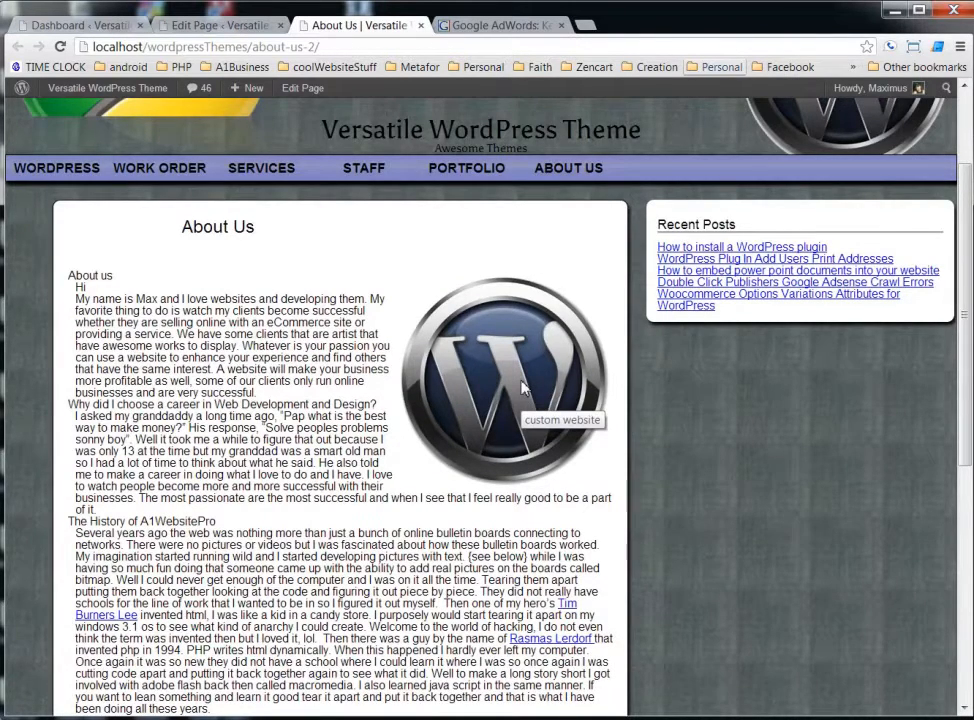
pyautogui.scroll(2, 274, 466)
pyautogui.scroll(-2, 274, 466)
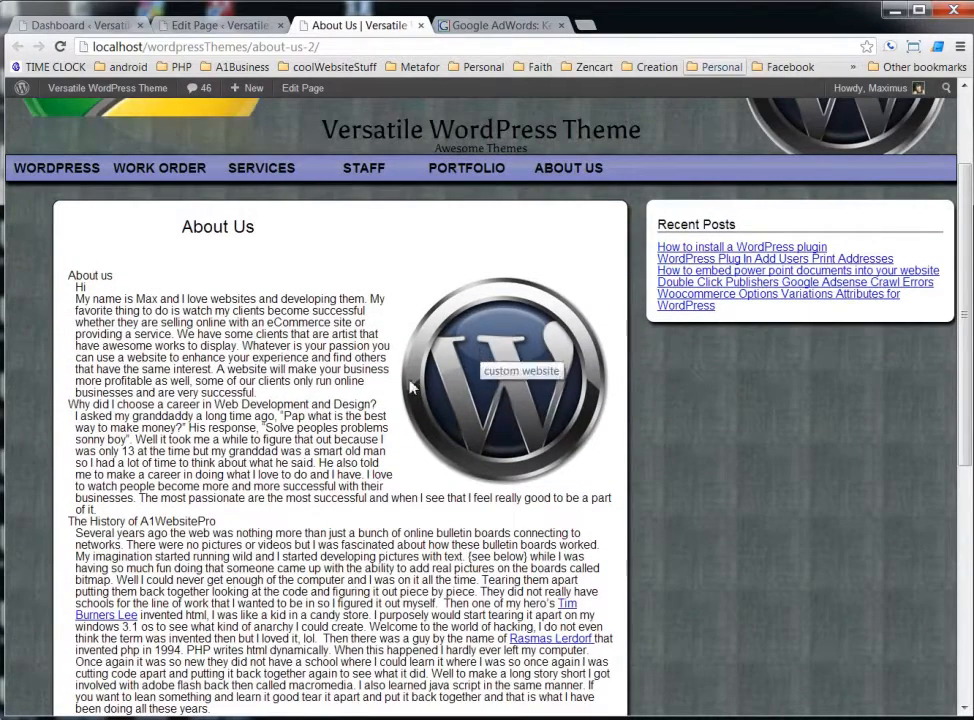
pyautogui.scroll(-2, 237, 368)
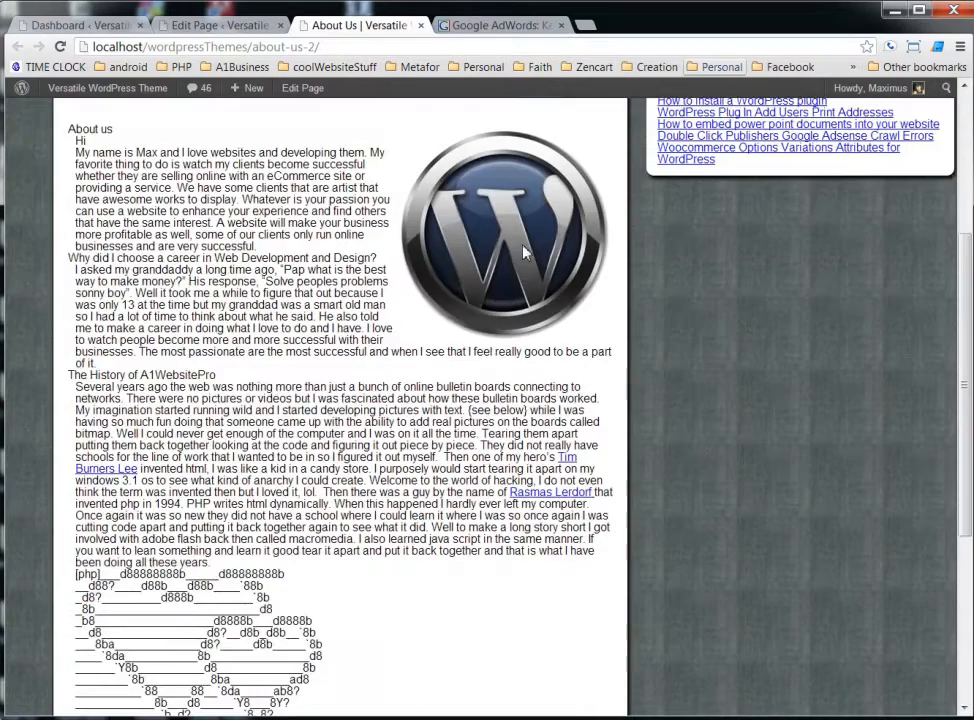
pyautogui.scroll(3, 264, 403)
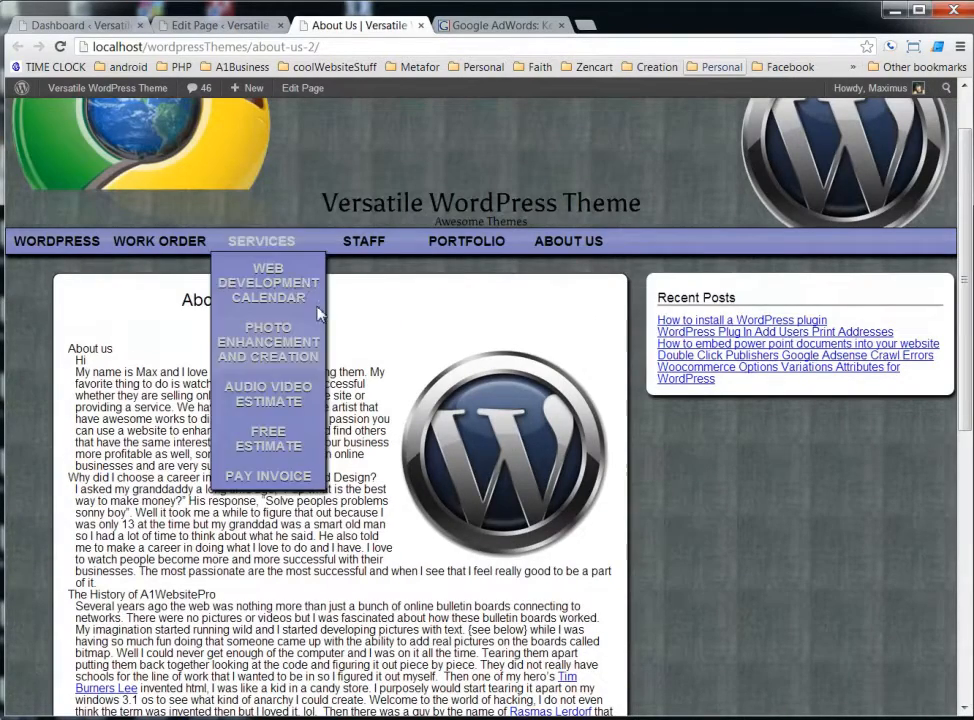
# - Return to the site dashboard and search for new plugins with the keyword "yoast"
pyautogui.click(84, 24)
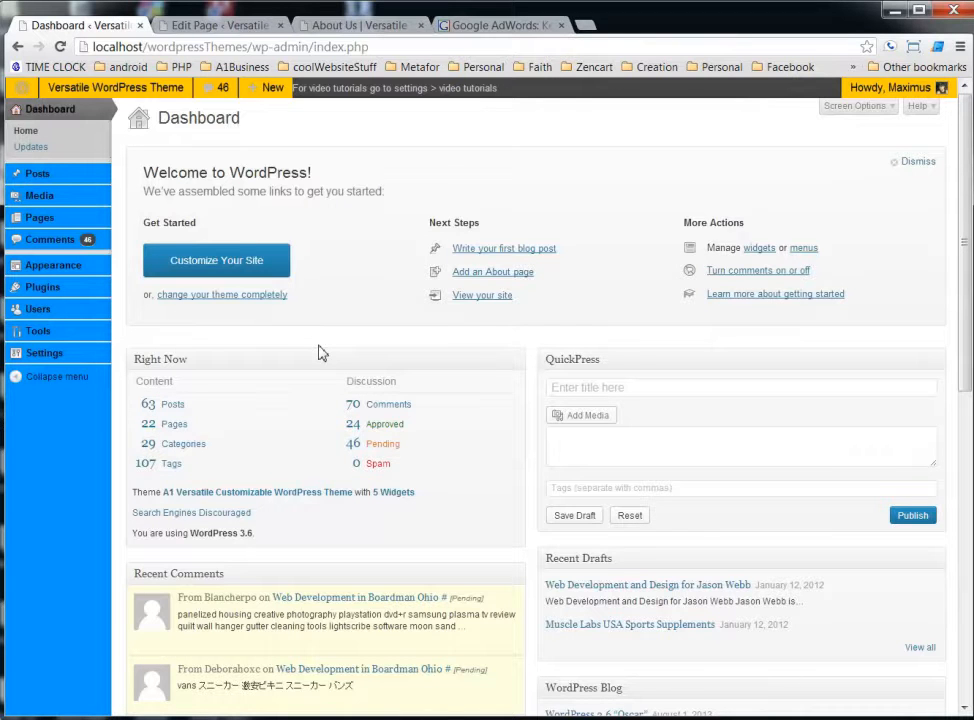
pyautogui.moveTo(112, 290)
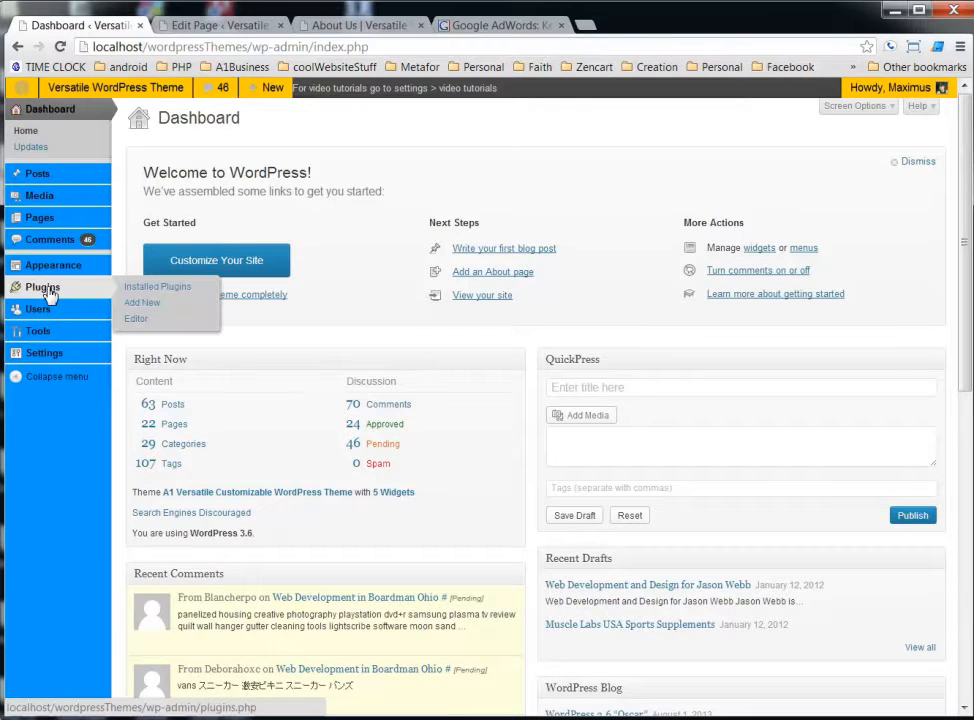
pyautogui.click(143, 305)
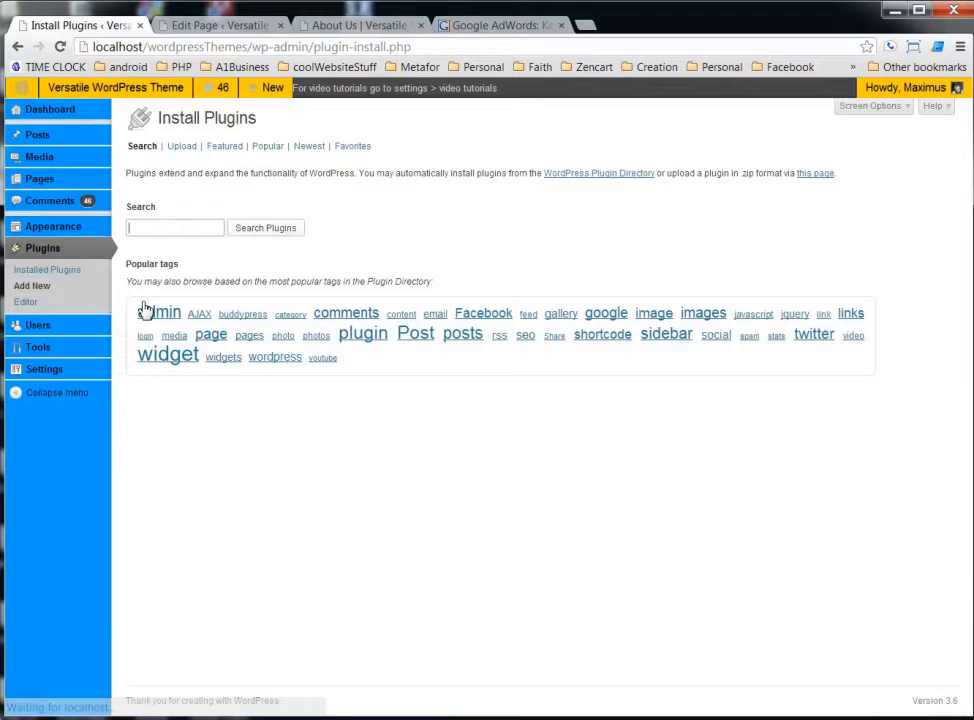
pyautogui.click(186, 231)
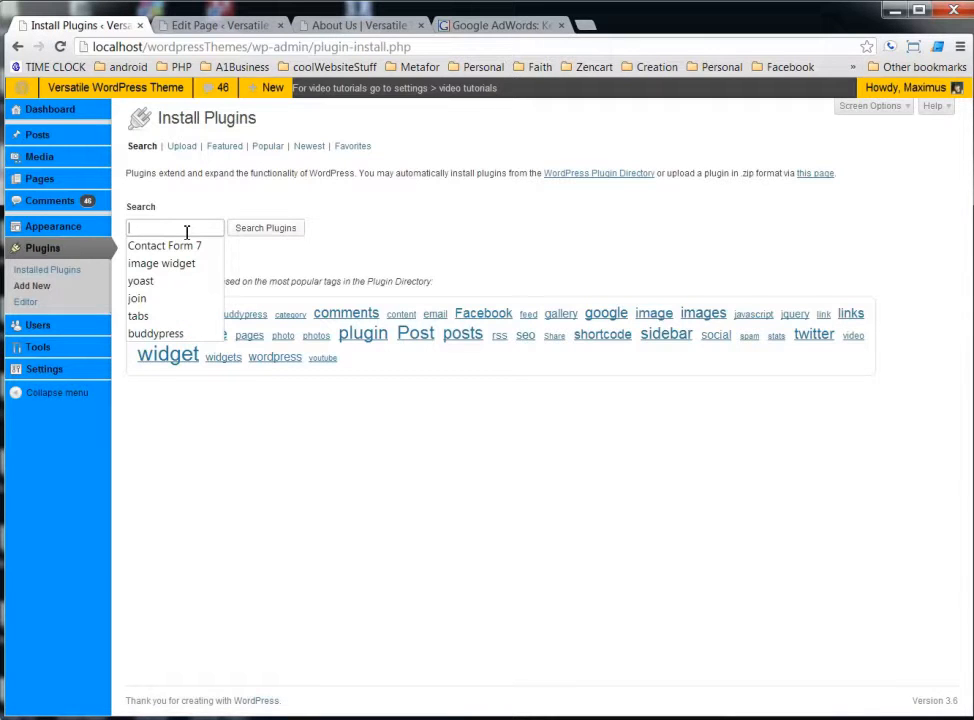
pyautogui.click(163, 281)
pyautogui.click(291, 229)
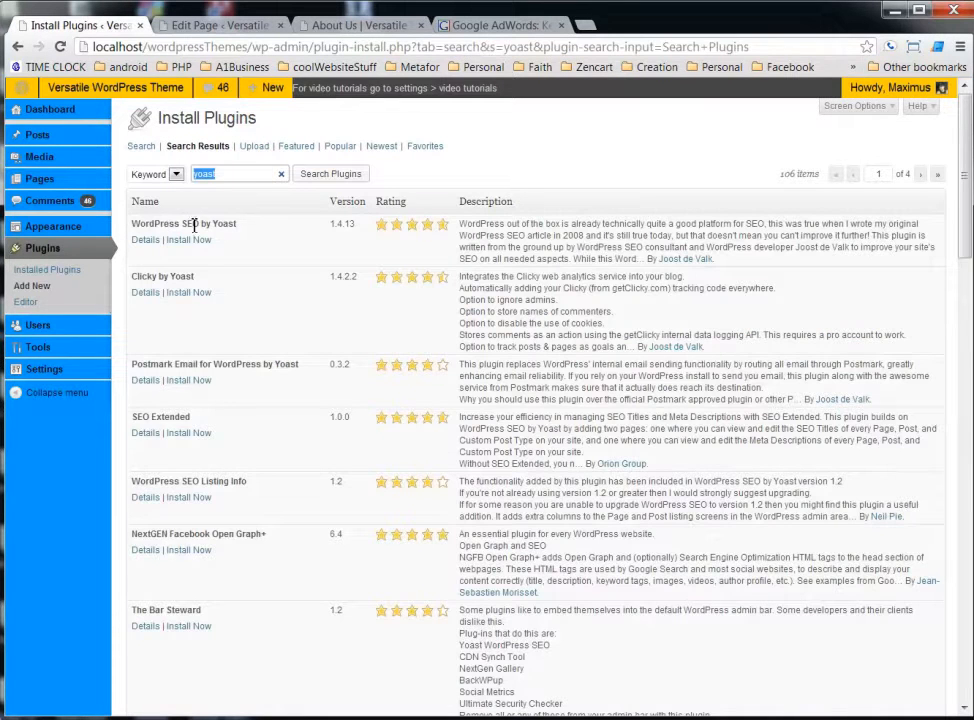
# - Install and activate the WordPress SEO by Yoast plugin, declining its anonymous usage tracking
pyautogui.moveTo(402, 231)
pyautogui.click(200, 242)
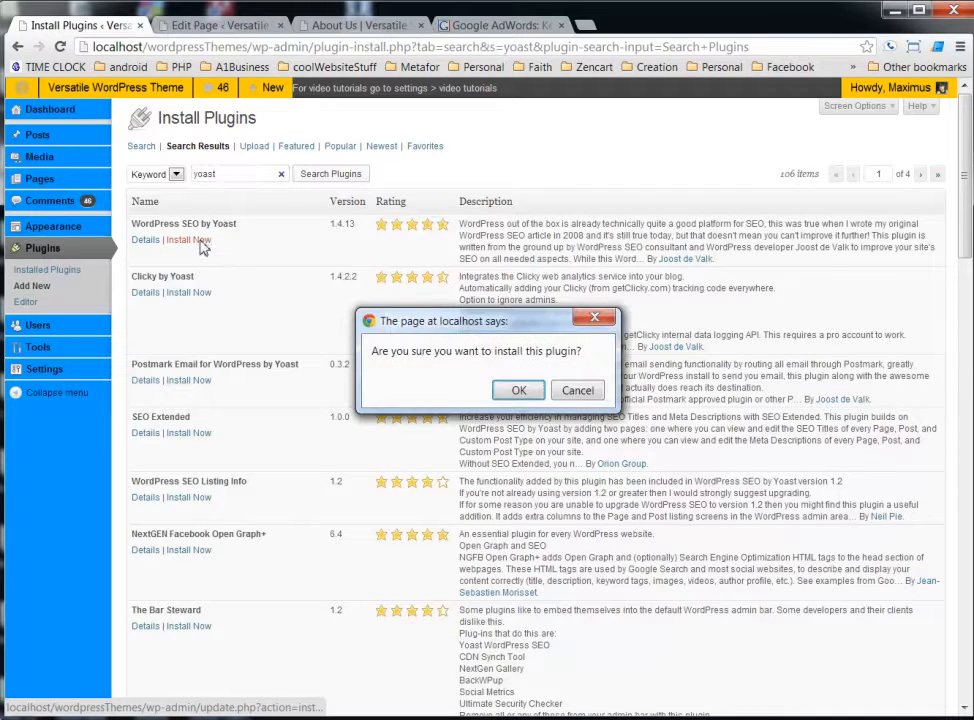
pyautogui.click(519, 391)
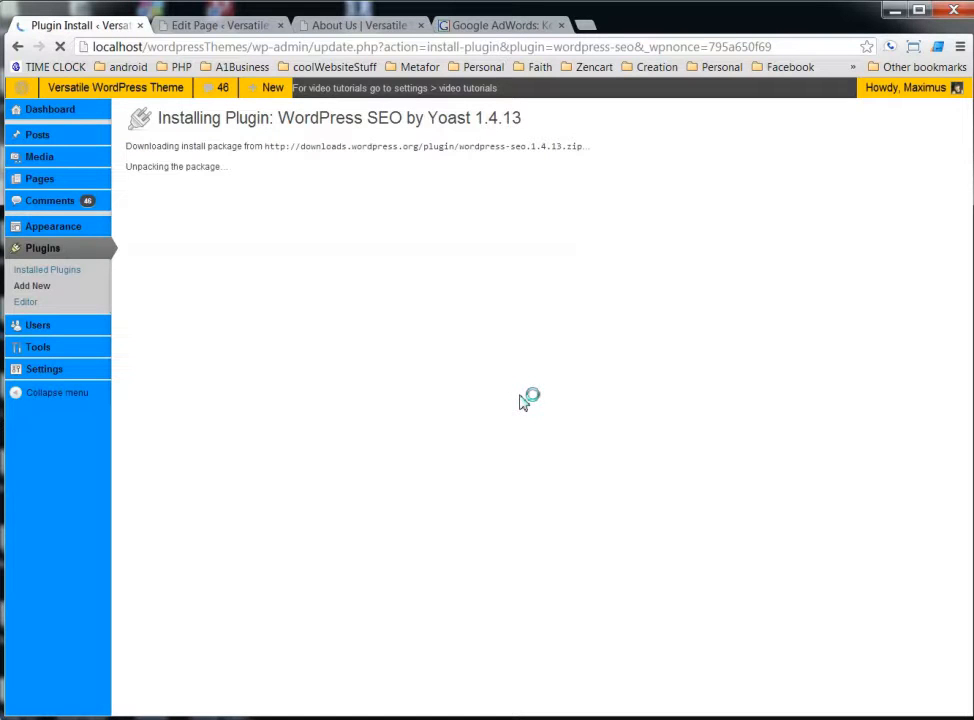
pyautogui.click(150, 231)
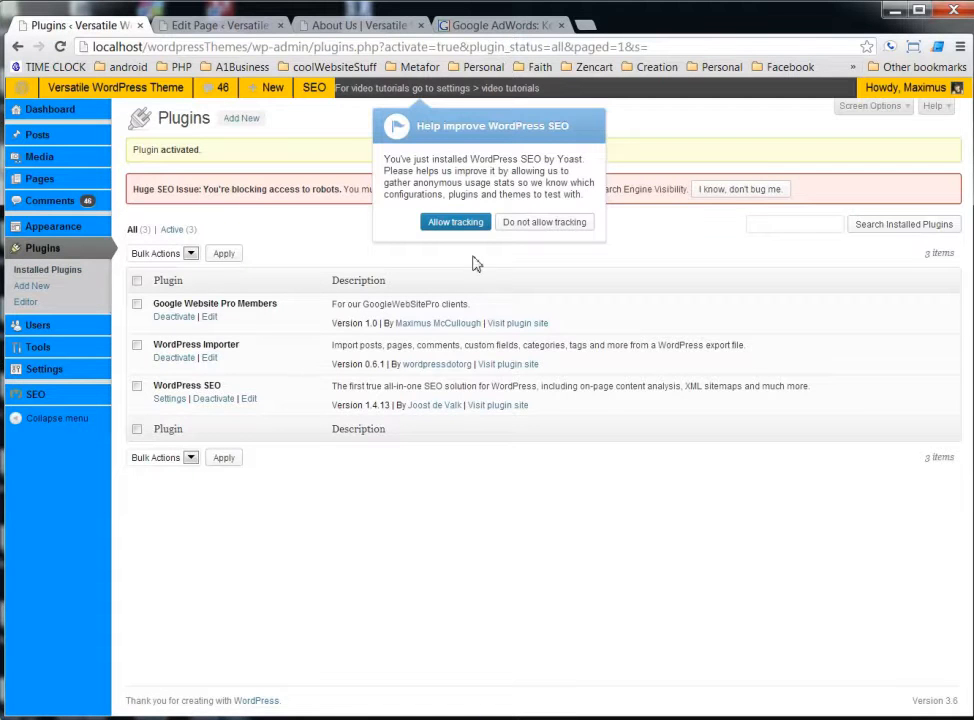
pyautogui.click(544, 222)
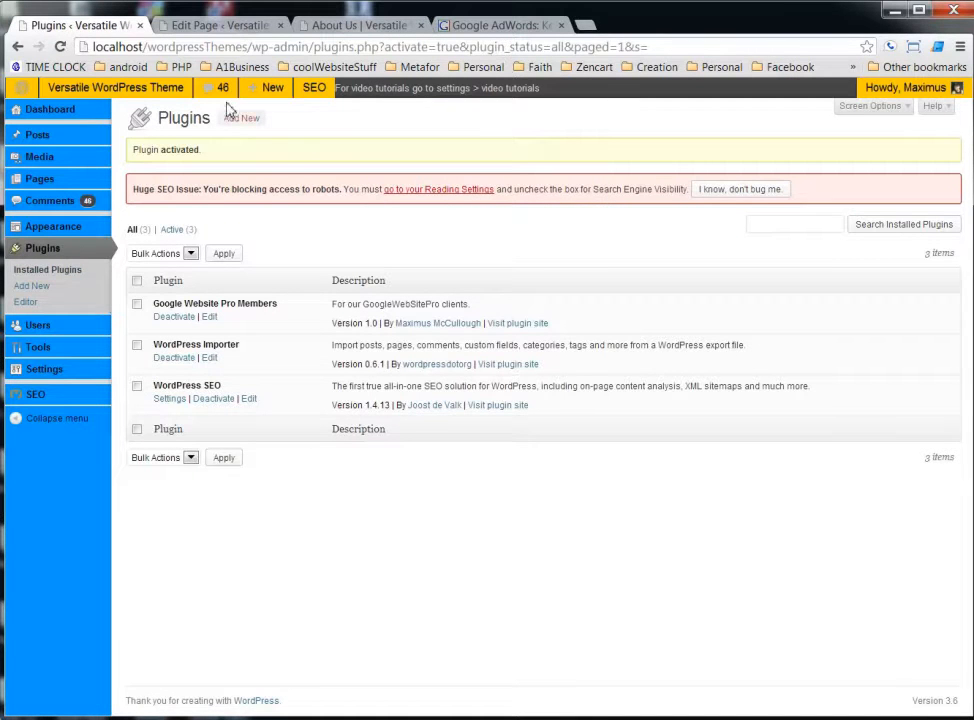
# - Review the plugin's warning about blocking robots and dismiss it without changing the Reading Settings
pyautogui.doubleClick(125, 46)
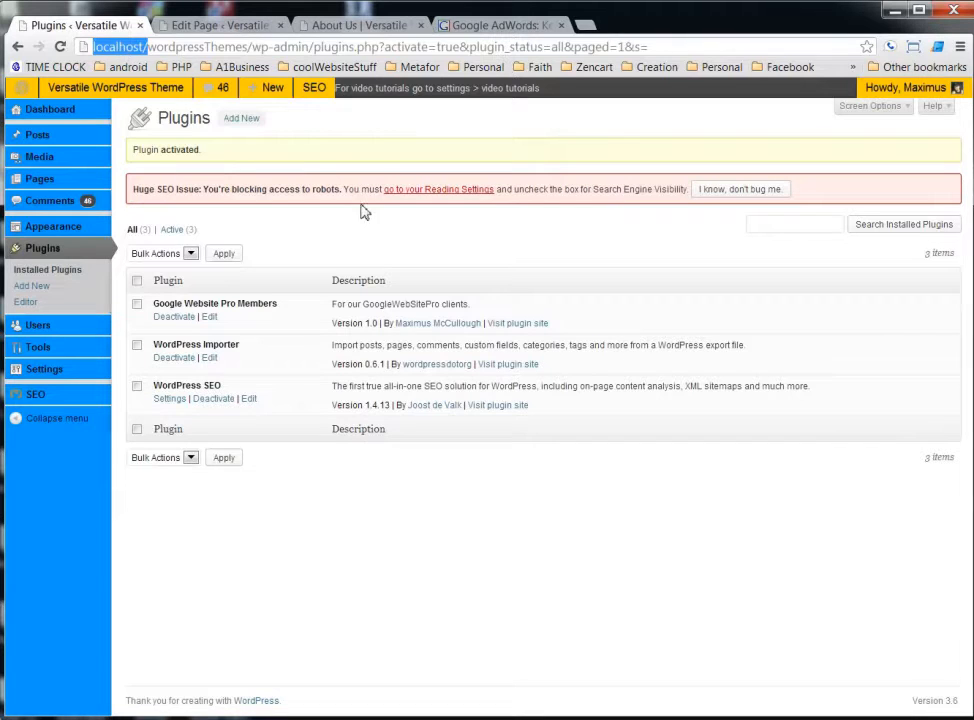
pyautogui.click(380, 230)
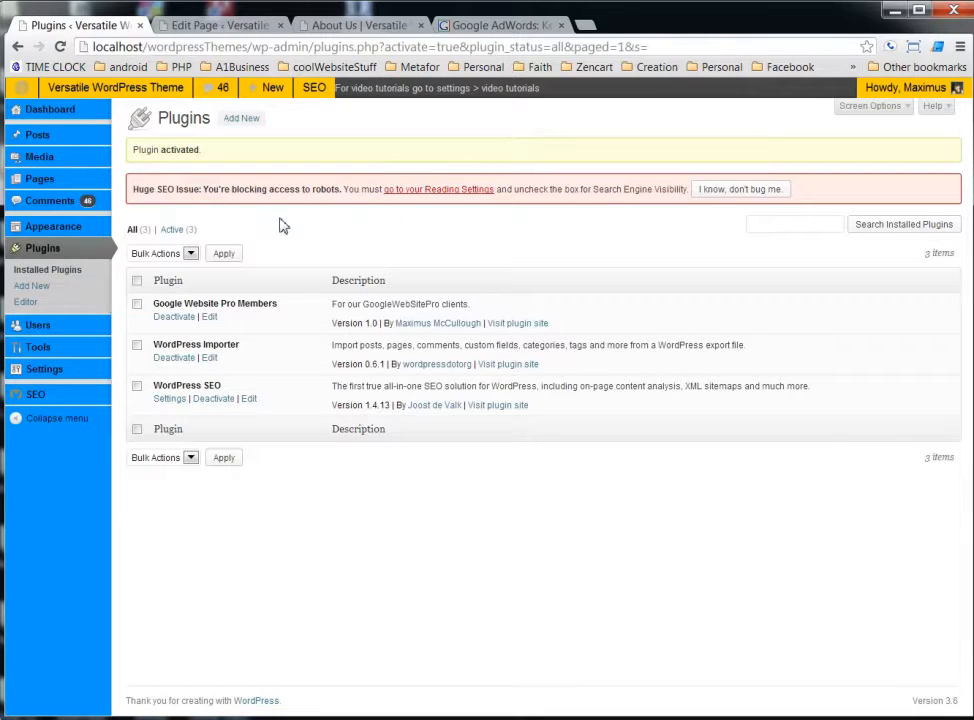
pyautogui.moveTo(135, 190); pyautogui.dragTo(328, 188)
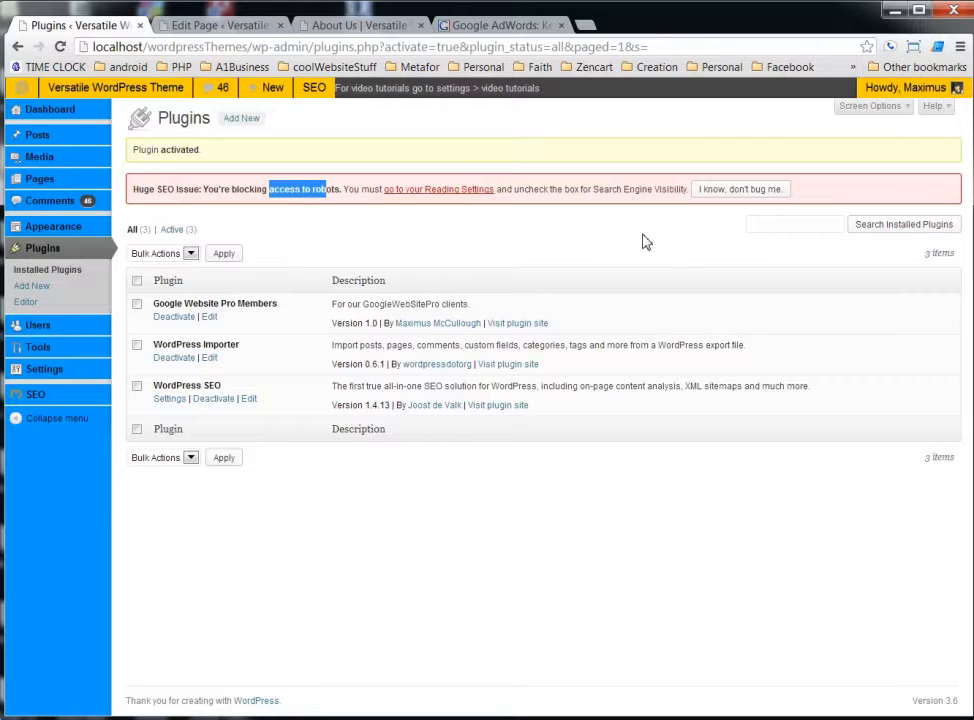
pyautogui.click(731, 190)
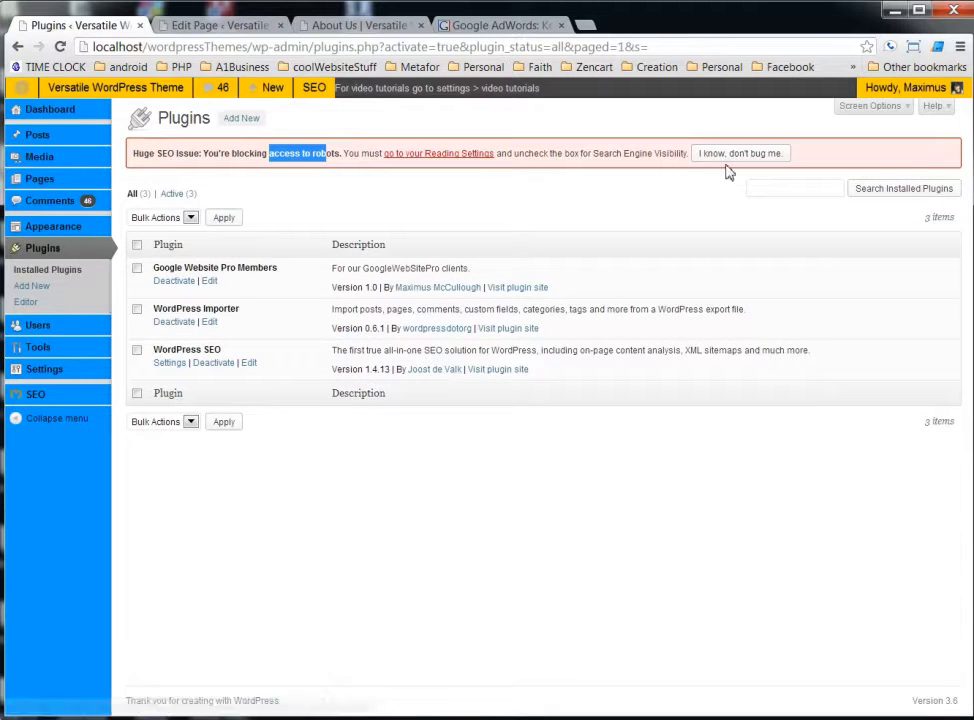
# - Open the list of all pages, closing the SEO plugin's tour introduction, and look through the pages' SEO columns
pyautogui.click(150, 182)
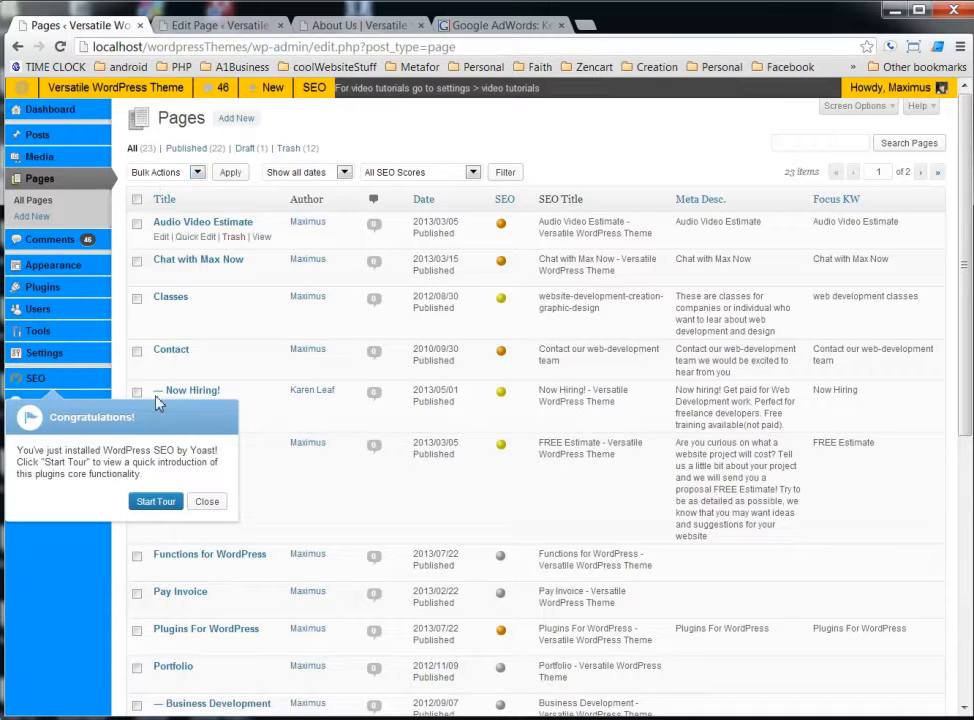
pyautogui.click(205, 501)
pyautogui.scroll(-2, 290, 462)
pyautogui.scroll(-4, 290, 462)
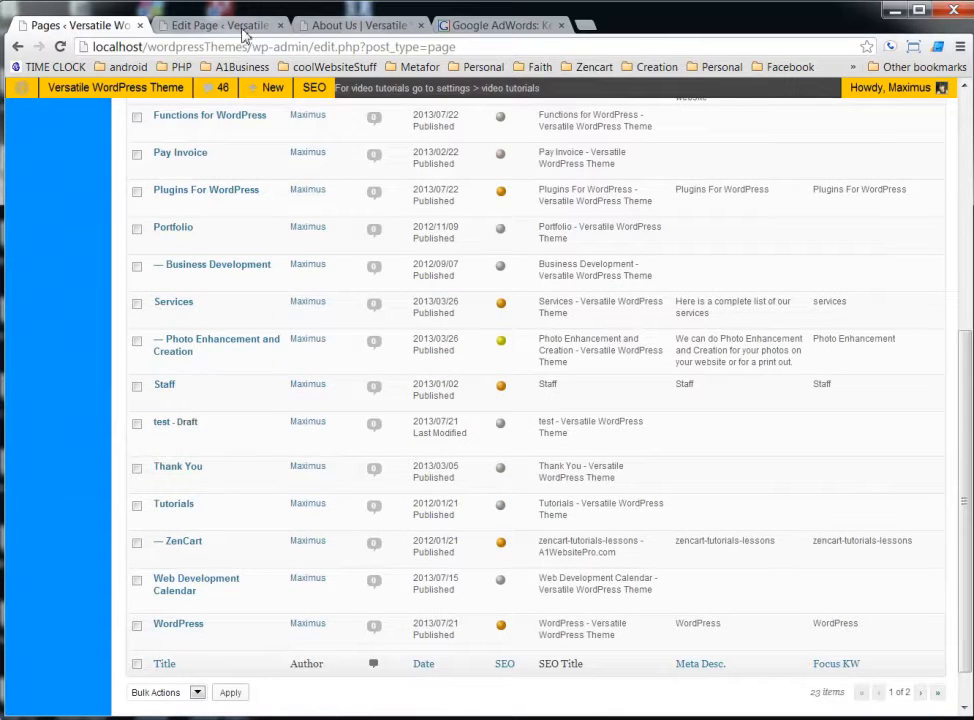
# - Reload the About Us edit page to load the SEO plugin's fields and close the tab with the pages list
pyautogui.click(188, 25)
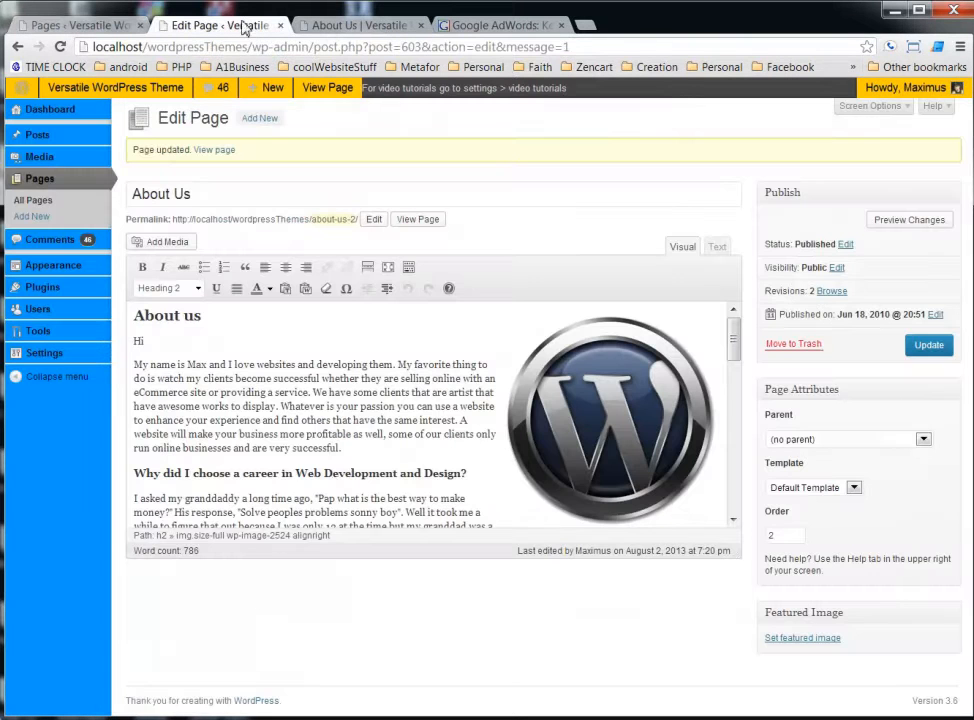
pyautogui.click(60, 46)
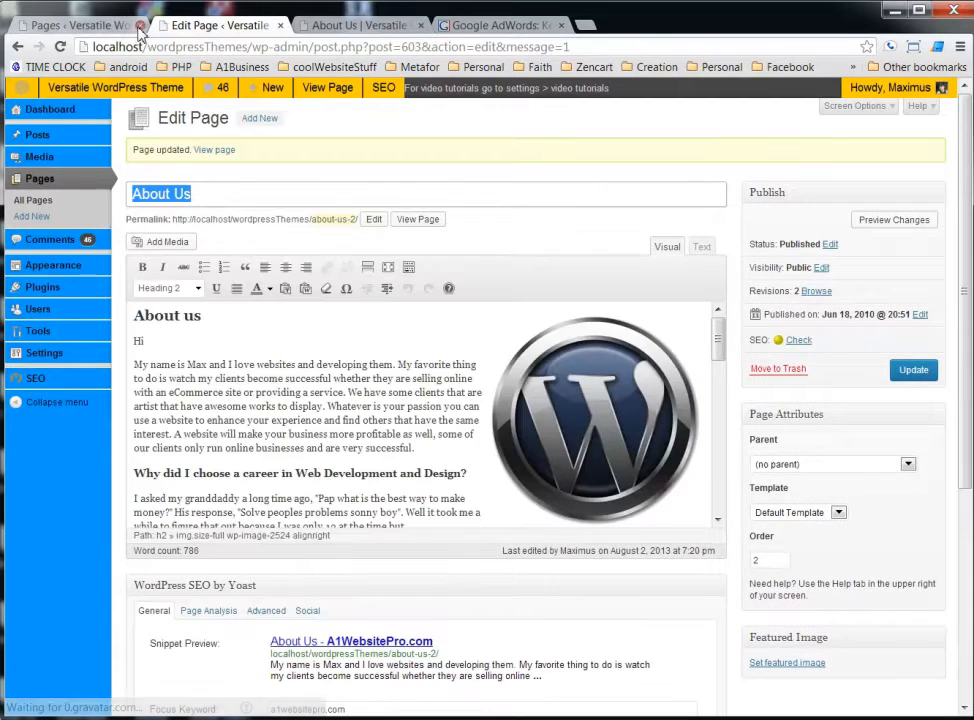
pyautogui.click(140, 25)
# - Examine the About Us page's Yoast fields for snippet preview, focus keyword, SEO title and meta description, plus its SEO status indicator
pyautogui.scroll(-2, 432, 415)
pyautogui.scroll(-1, 432, 415)
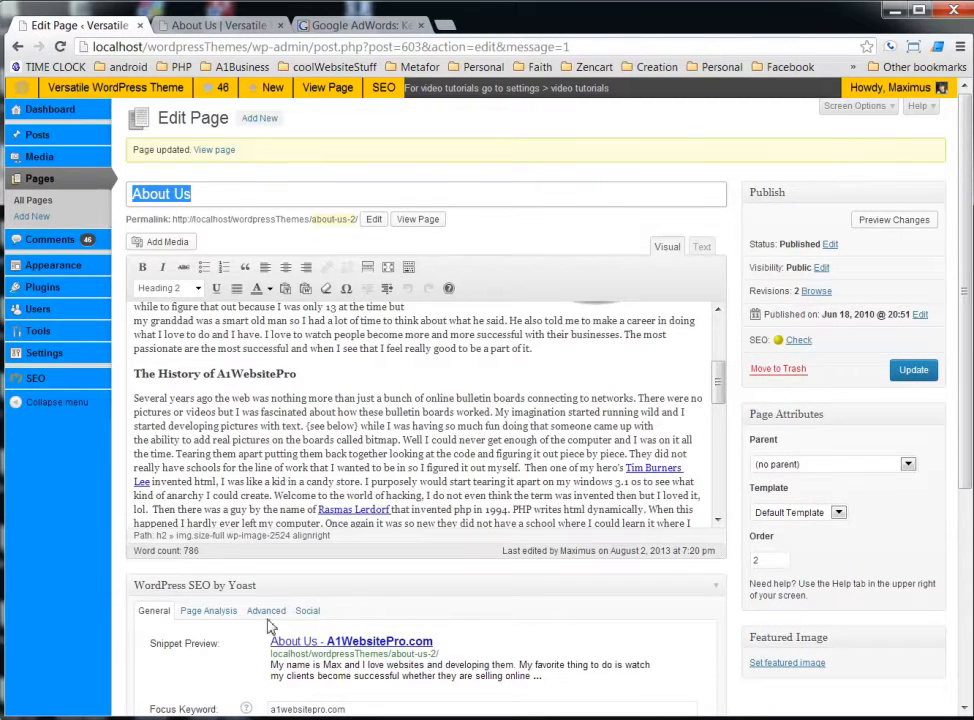
pyautogui.scroll(-2, 168, 462)
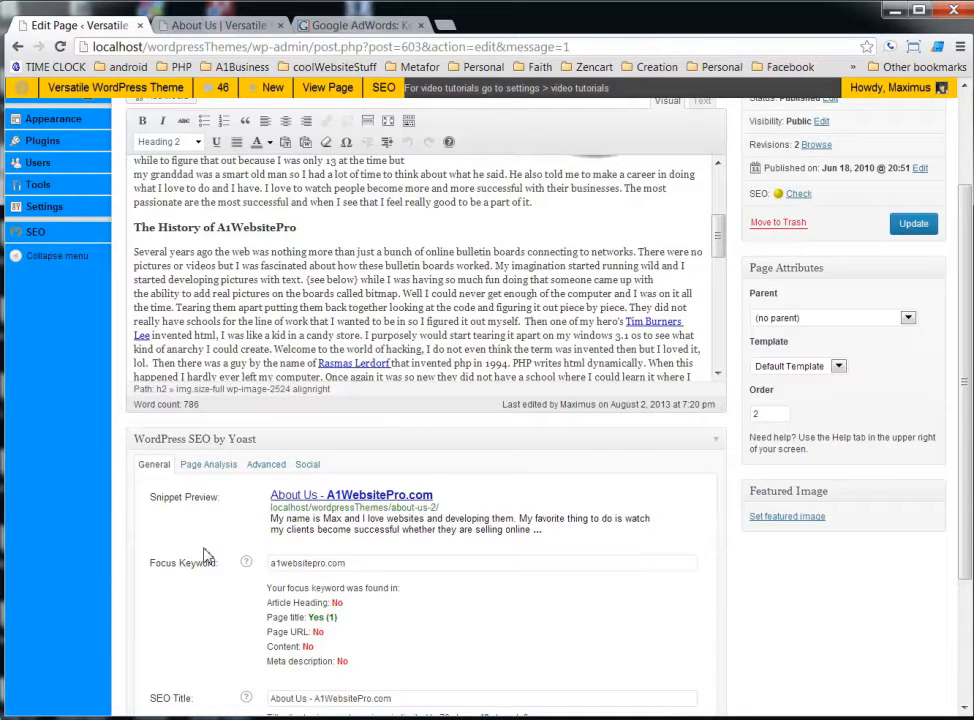
pyautogui.scroll(-2, 206, 556)
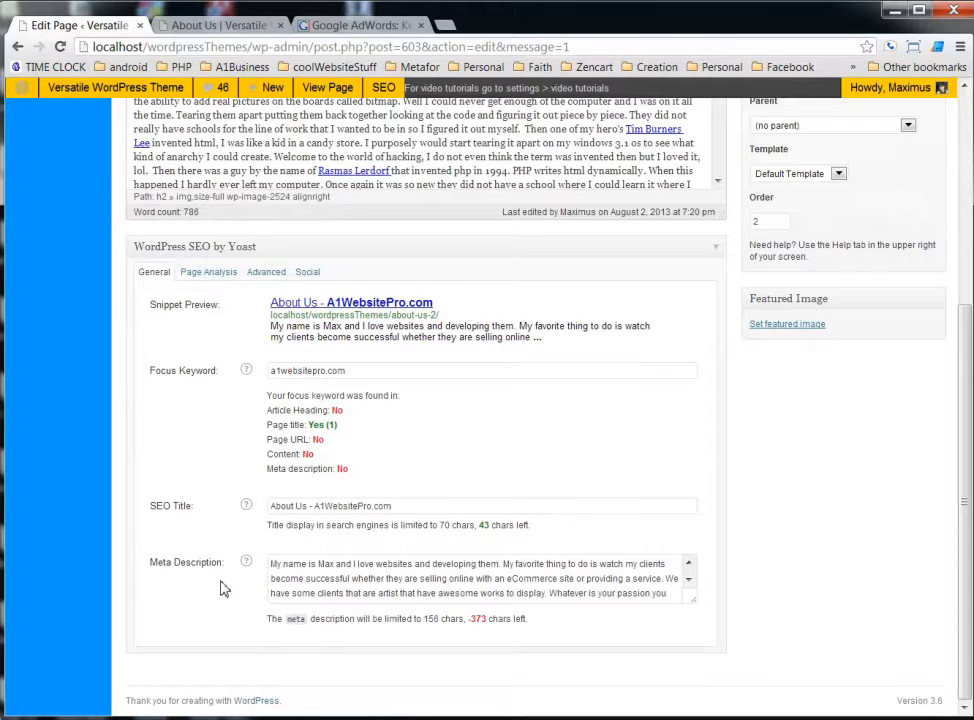
pyautogui.scroll(2, 224, 590)
pyautogui.scroll(2, 717, 578)
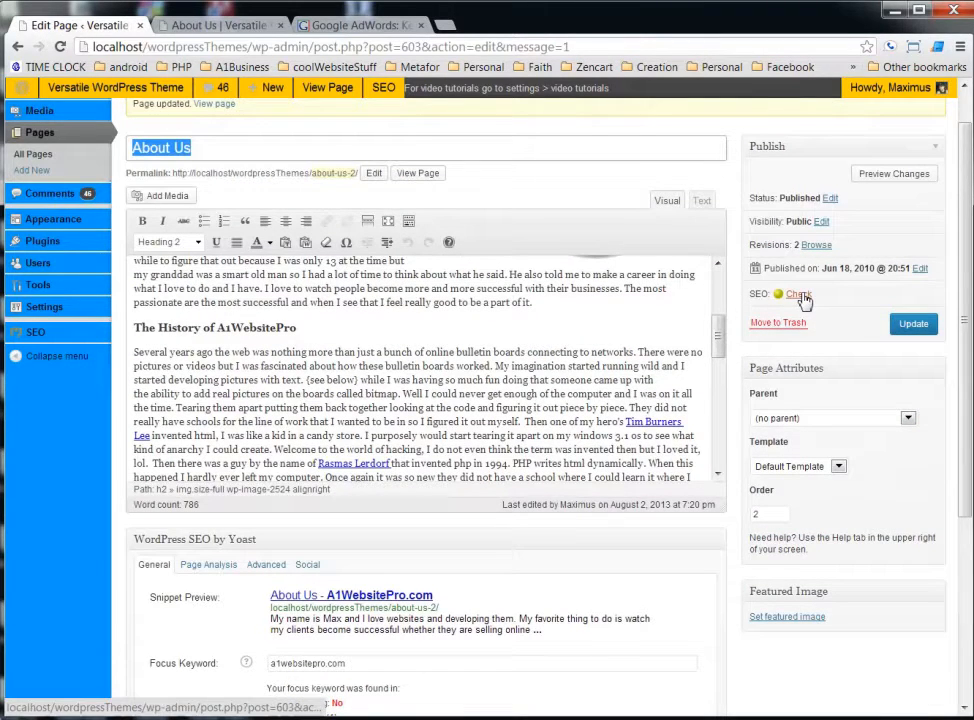
pyautogui.moveTo(720, 322); pyautogui.dragTo(724, 290)
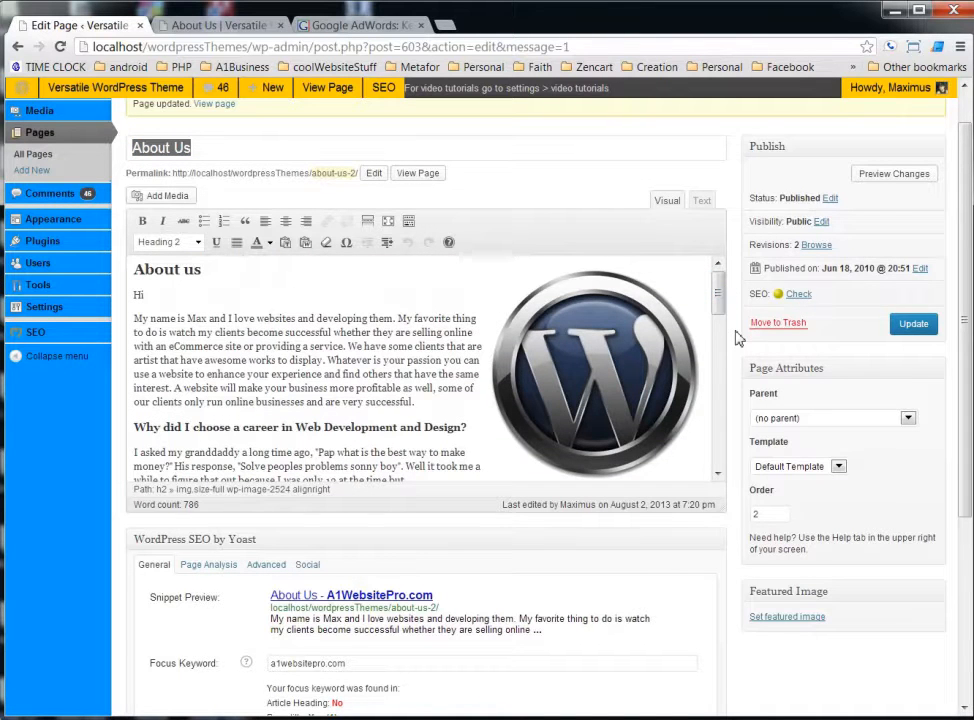
pyautogui.scroll(-3, 740, 339)
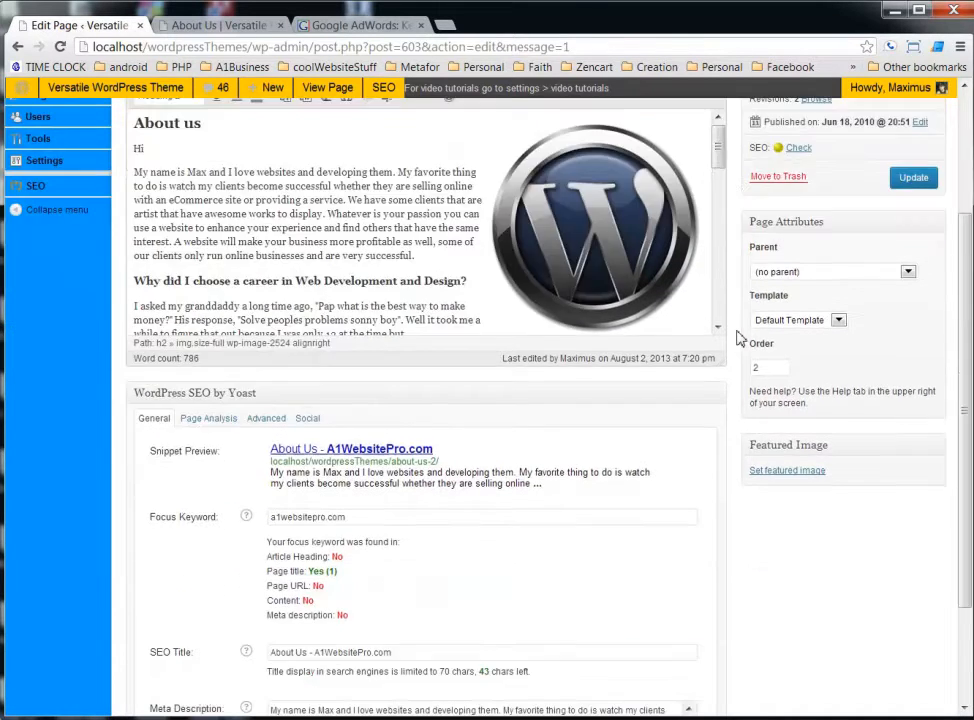
pyautogui.scroll(4, 740, 339)
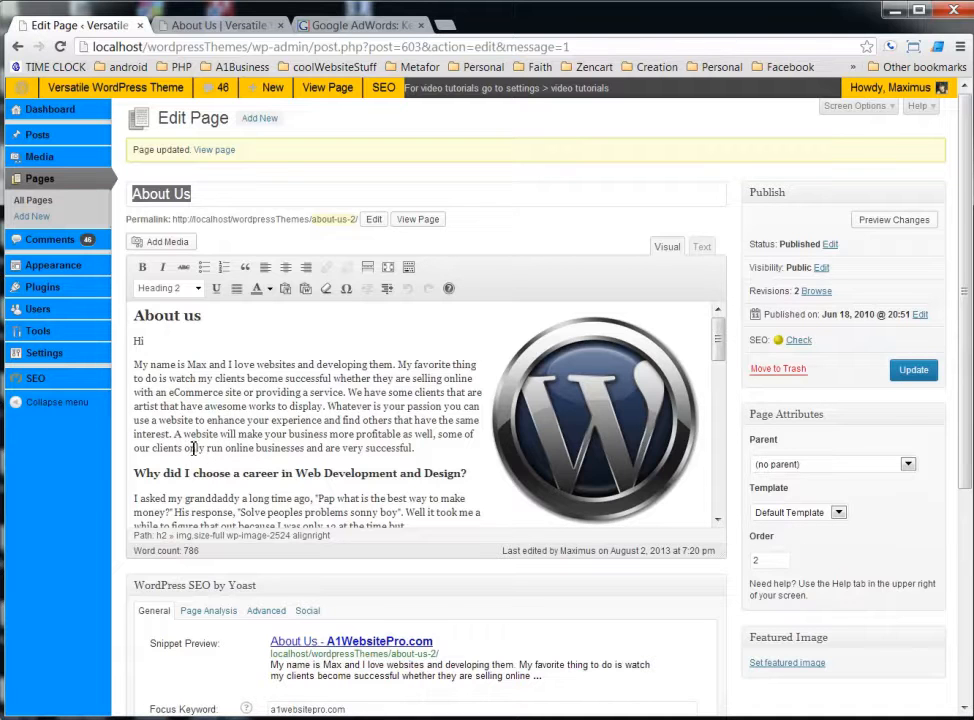
# - Try bold, italic, strikethrough, bulleted and numbered list formatting on the first name in the opening paragraph
pyautogui.doubleClick(201, 366)
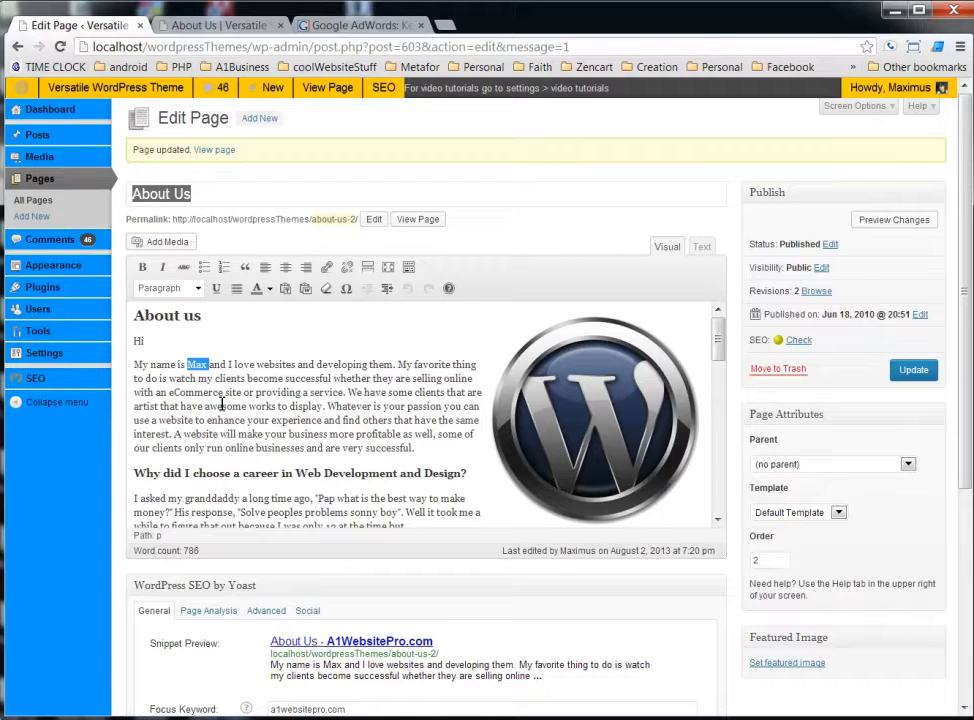
pyautogui.click(142, 268)
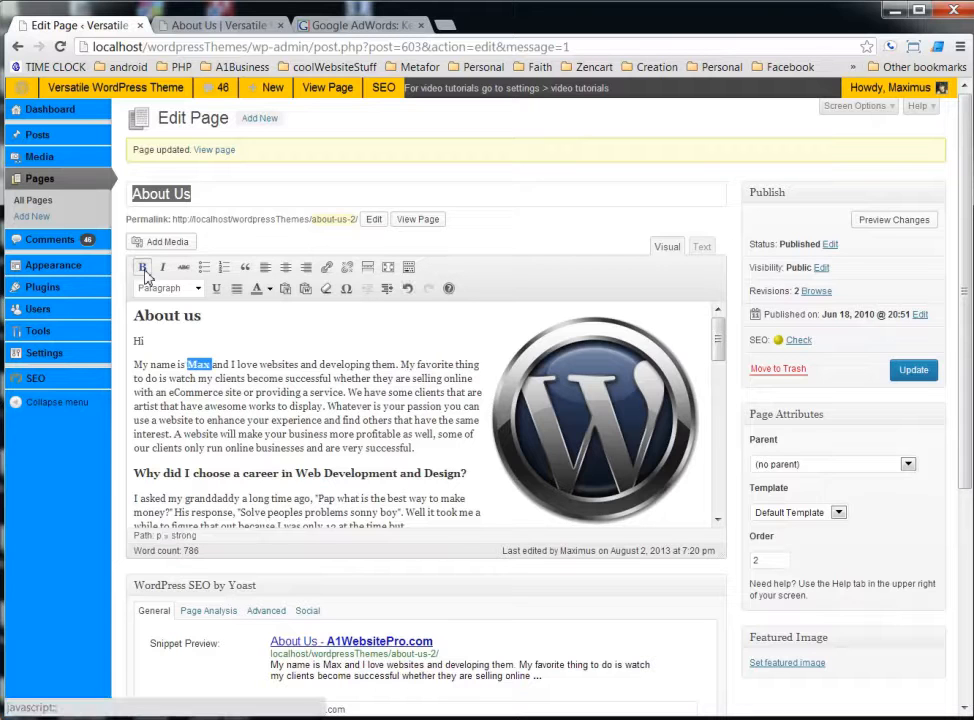
pyautogui.click(161, 269)
pyautogui.click(183, 268)
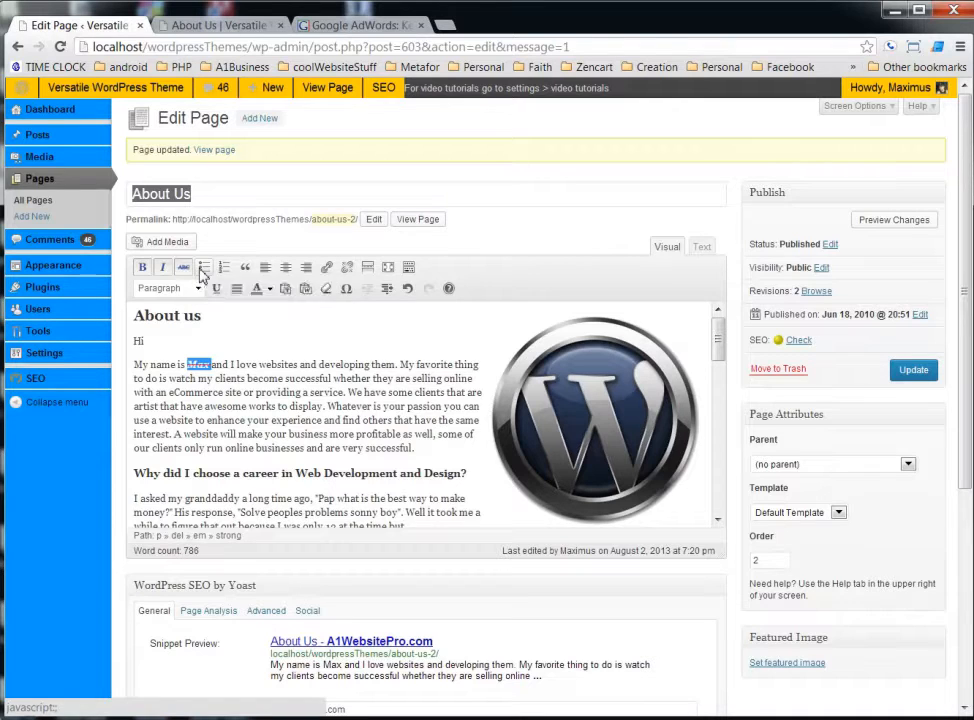
pyautogui.click(202, 270)
pyautogui.click(224, 270)
pyautogui.click(224, 268)
# - Remove the strikethrough, italic and bold from the first name, and open the link dialog and close it without adding a link
pyautogui.click(183, 268)
pyautogui.click(162, 268)
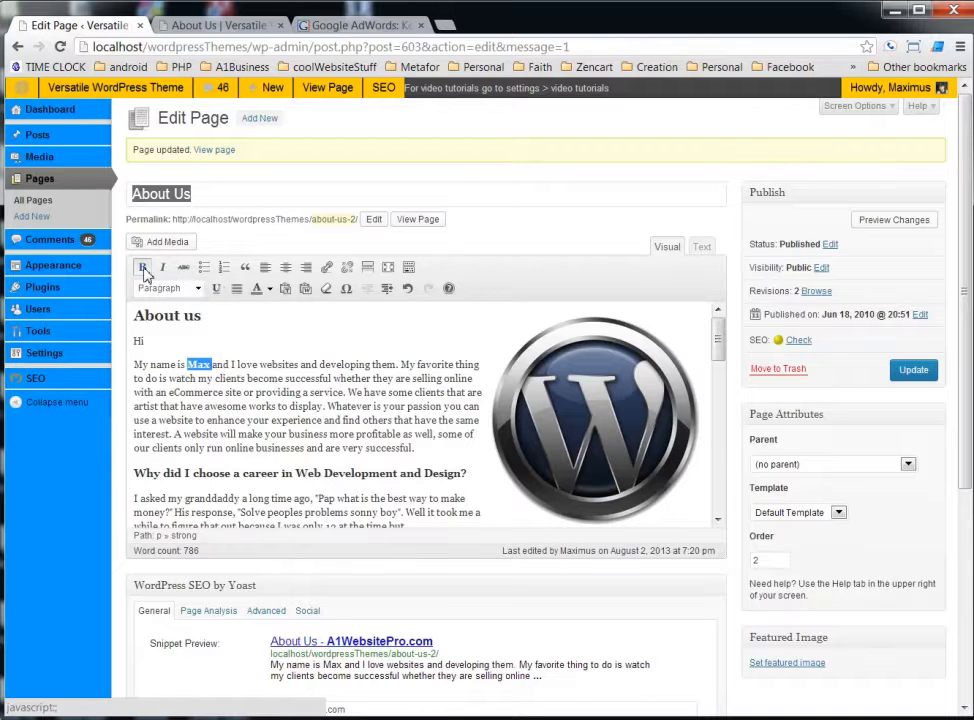
pyautogui.click(145, 268)
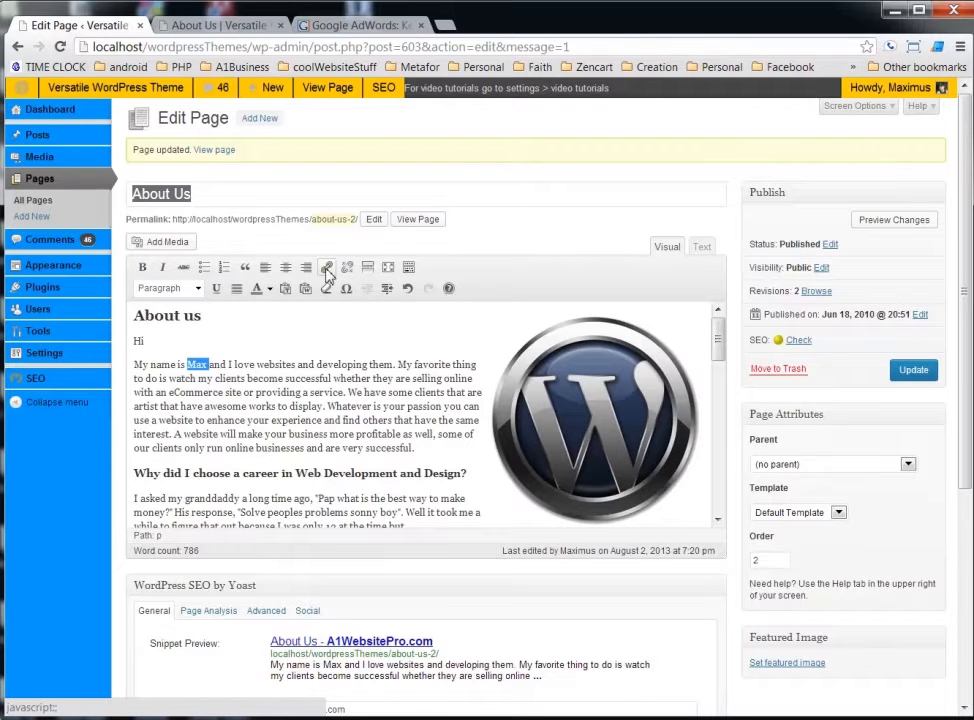
pyautogui.click(326, 268)
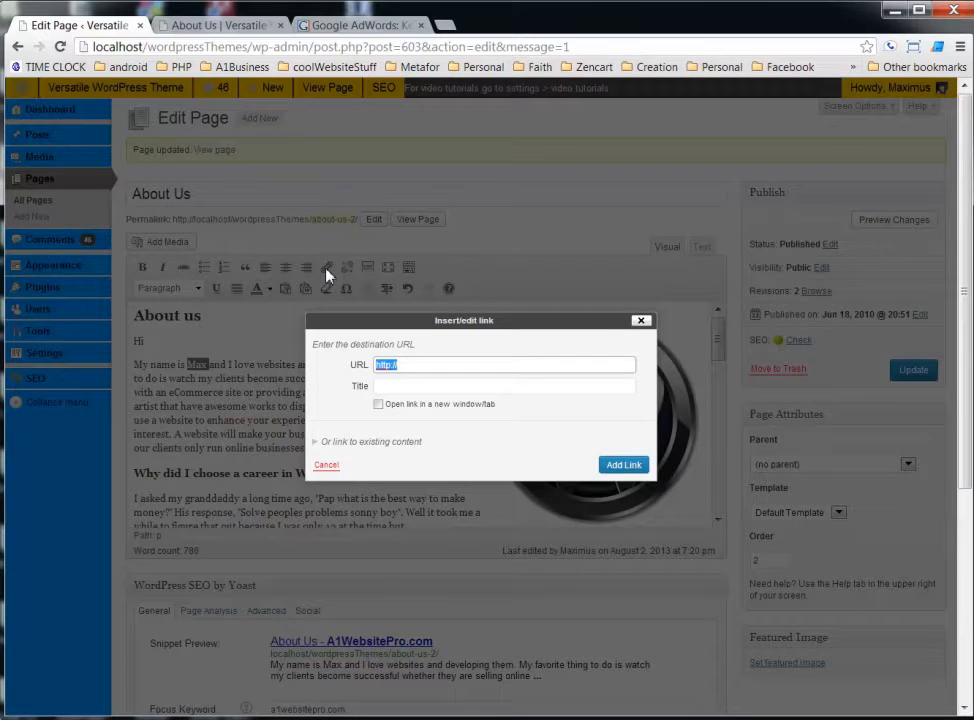
pyautogui.click(641, 321)
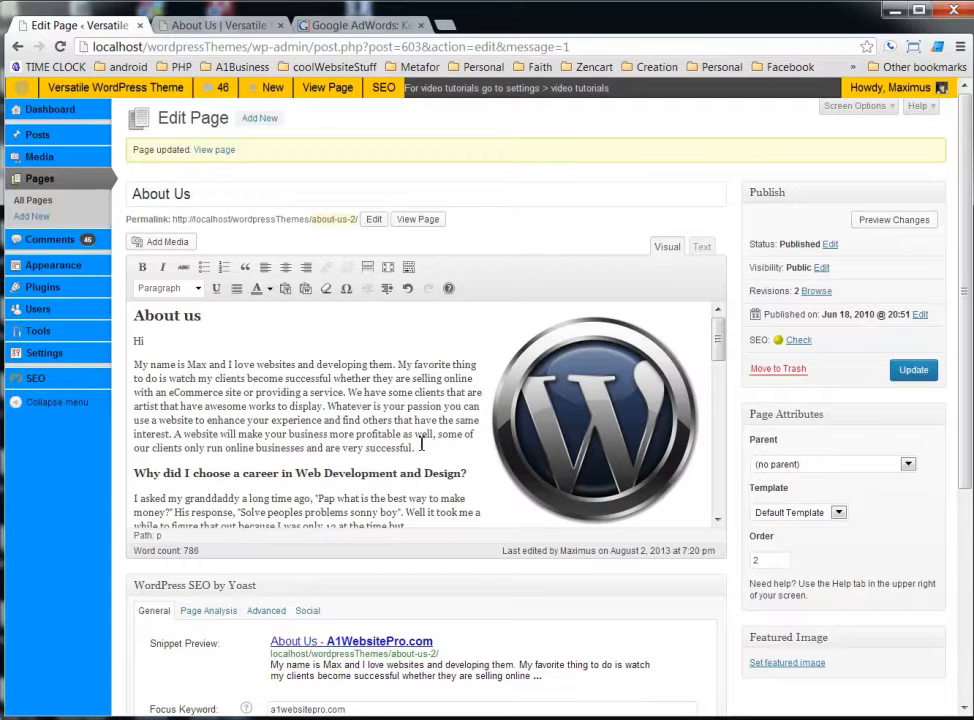
# - Try justified, centred and right alignment on the opening paragraph and set it to left alignment
pyautogui.moveTo(415, 448); pyautogui.dragTo(145, 379)
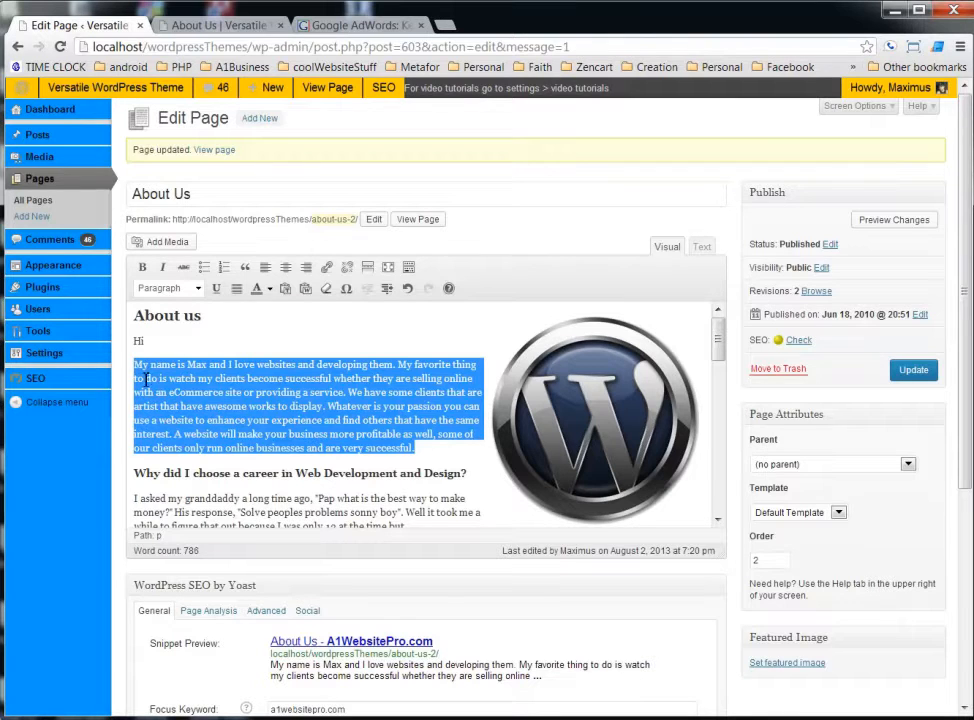
pyautogui.click(237, 290)
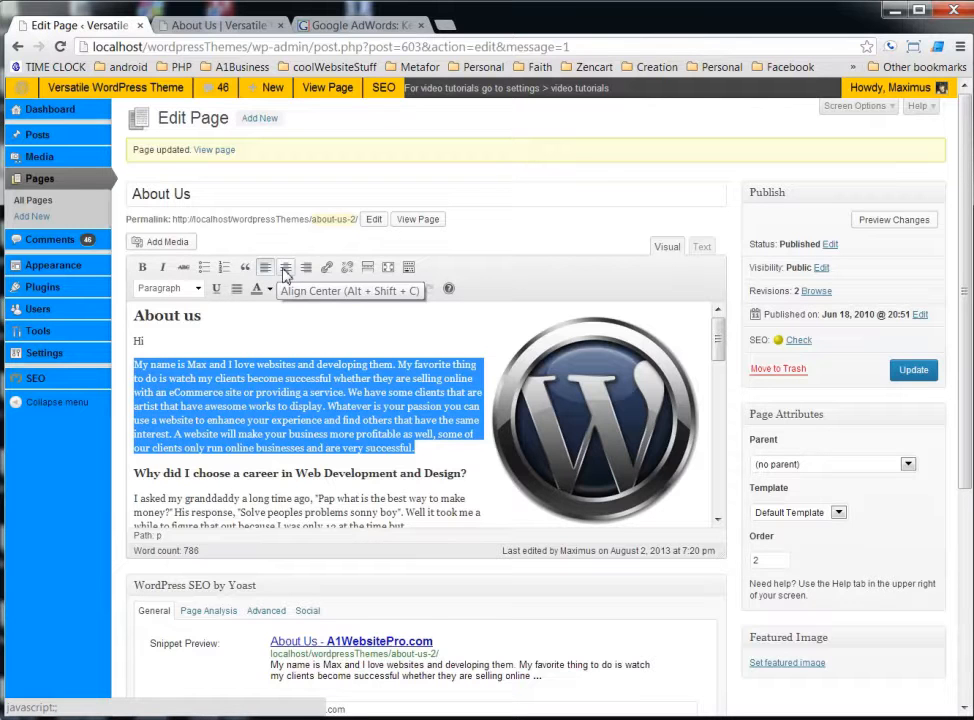
pyautogui.click(285, 268)
pyautogui.click(306, 268)
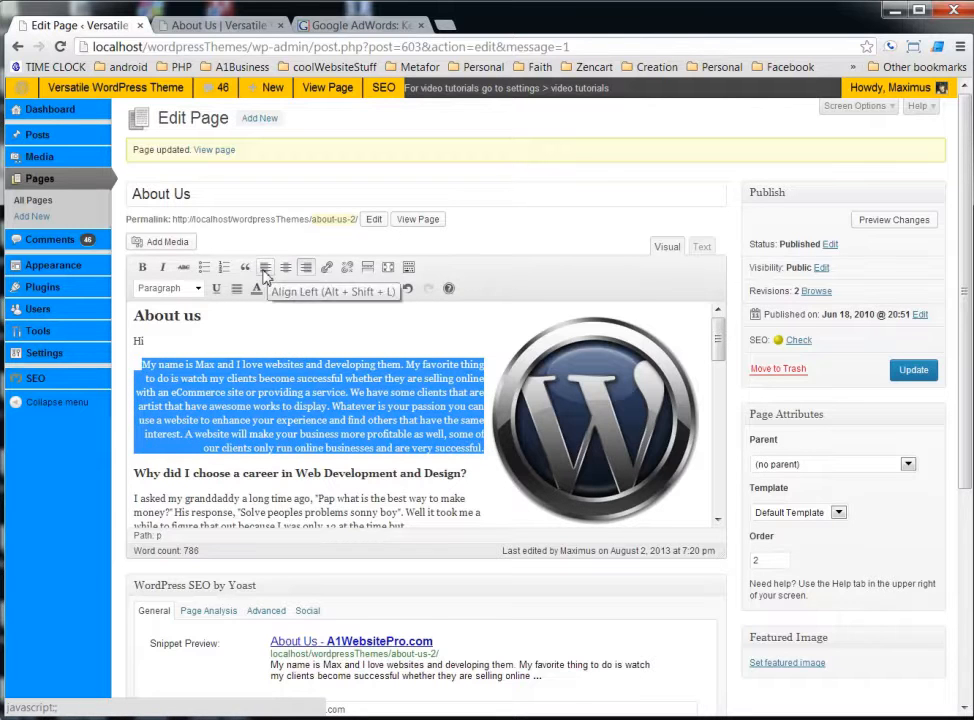
pyautogui.click(265, 268)
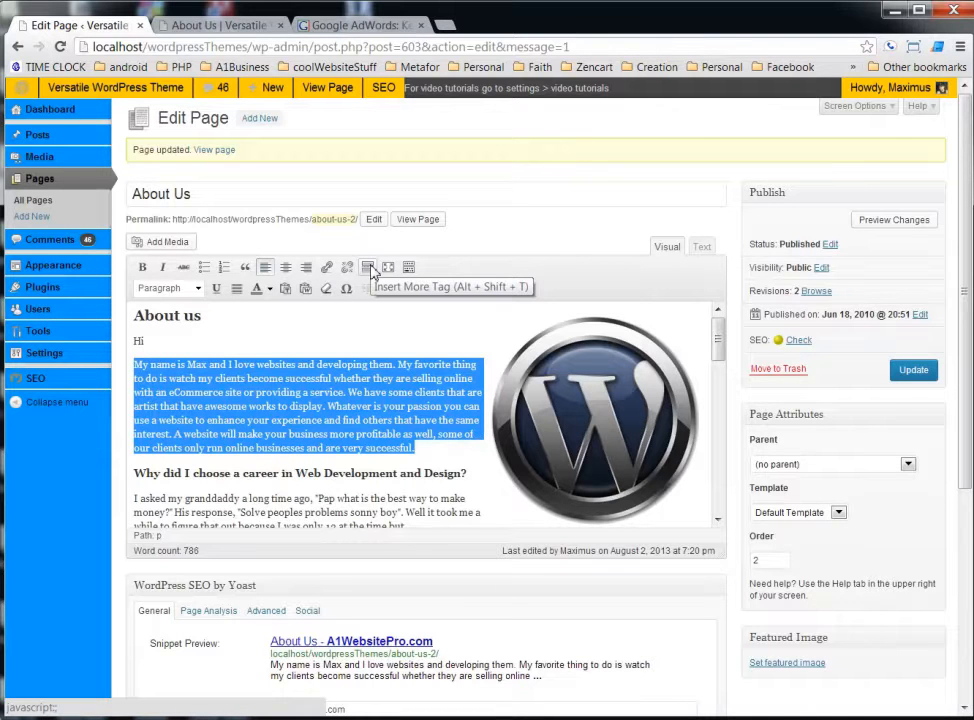
# - Insert a More tag on a new line below the opening paragraph
pyautogui.click(425, 454)
pyautogui.press('Return')
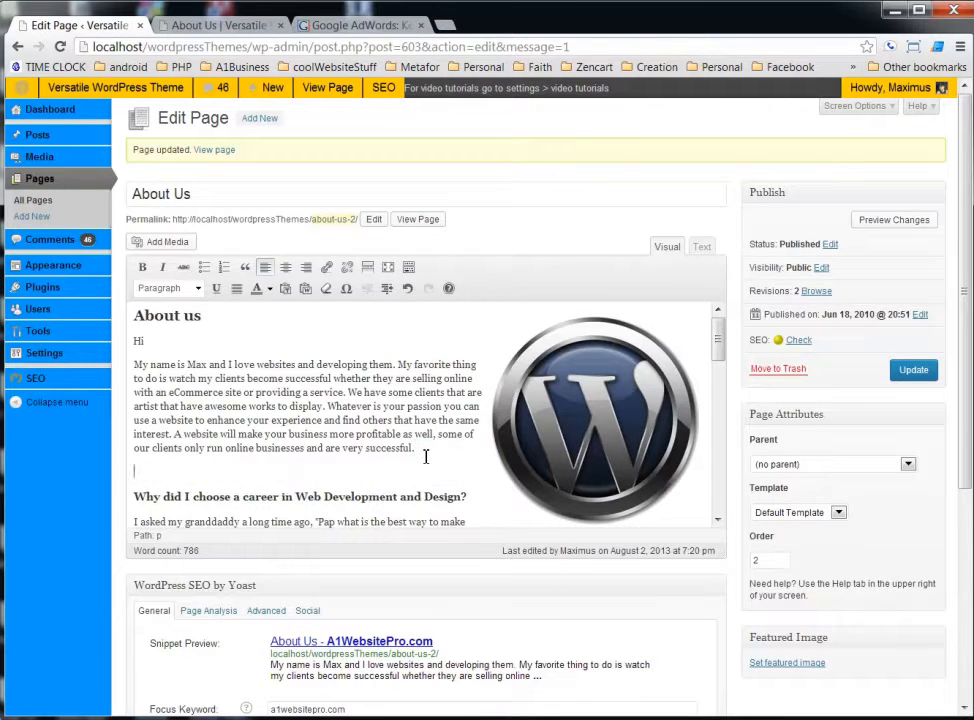
pyautogui.click(367, 267)
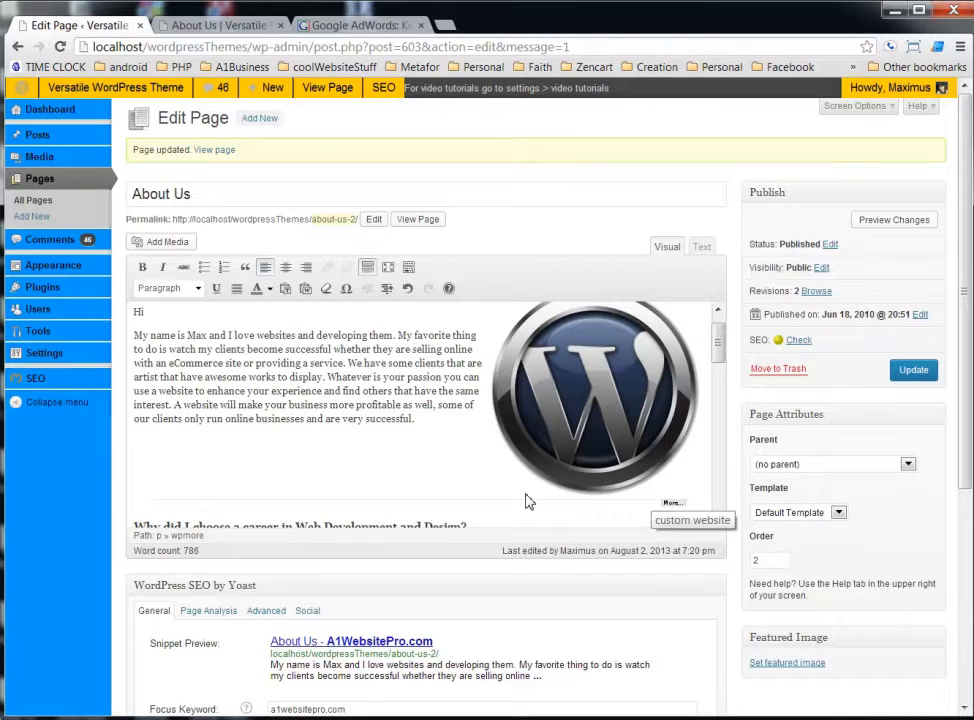
pyautogui.scroll(-3, 526, 490)
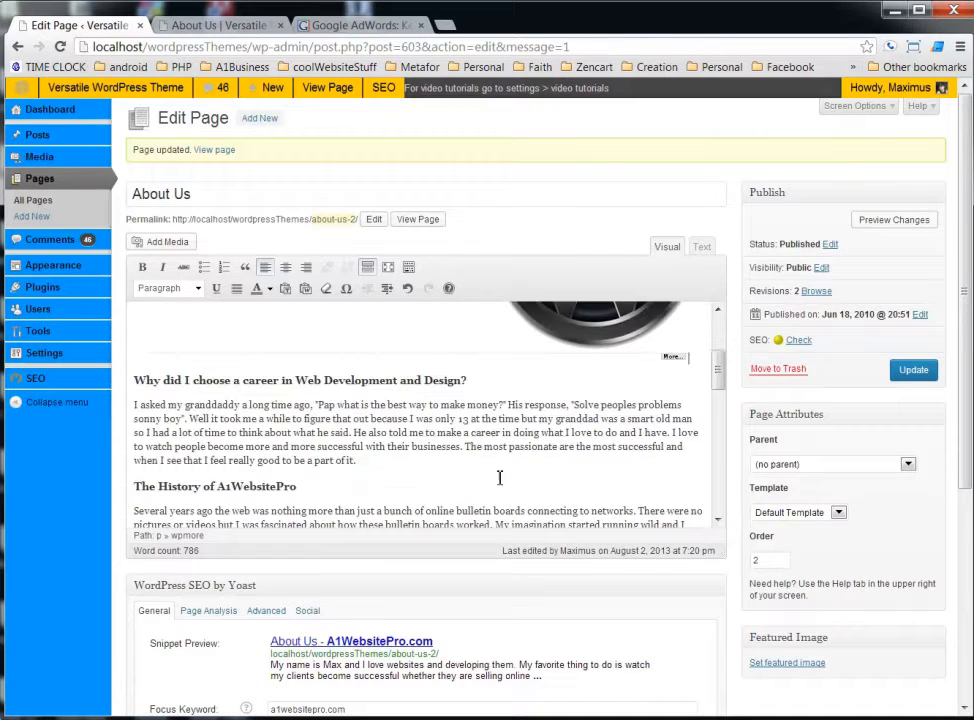
# - Select the More tag below the opening paragraph and delete it
pyautogui.click(673, 358)
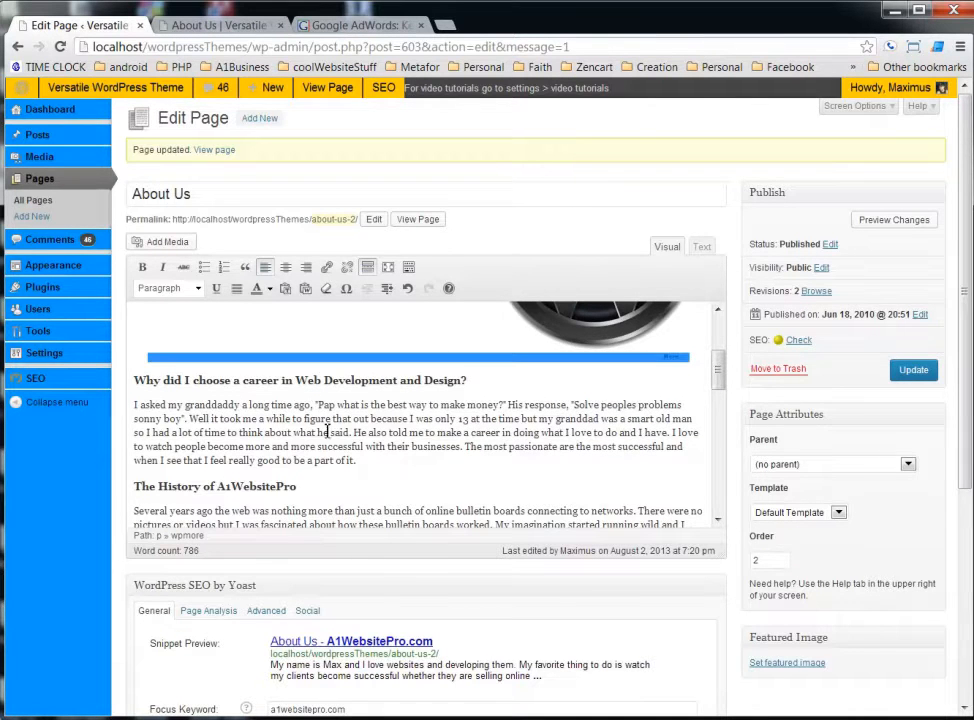
pyautogui.scroll(3, 337, 459)
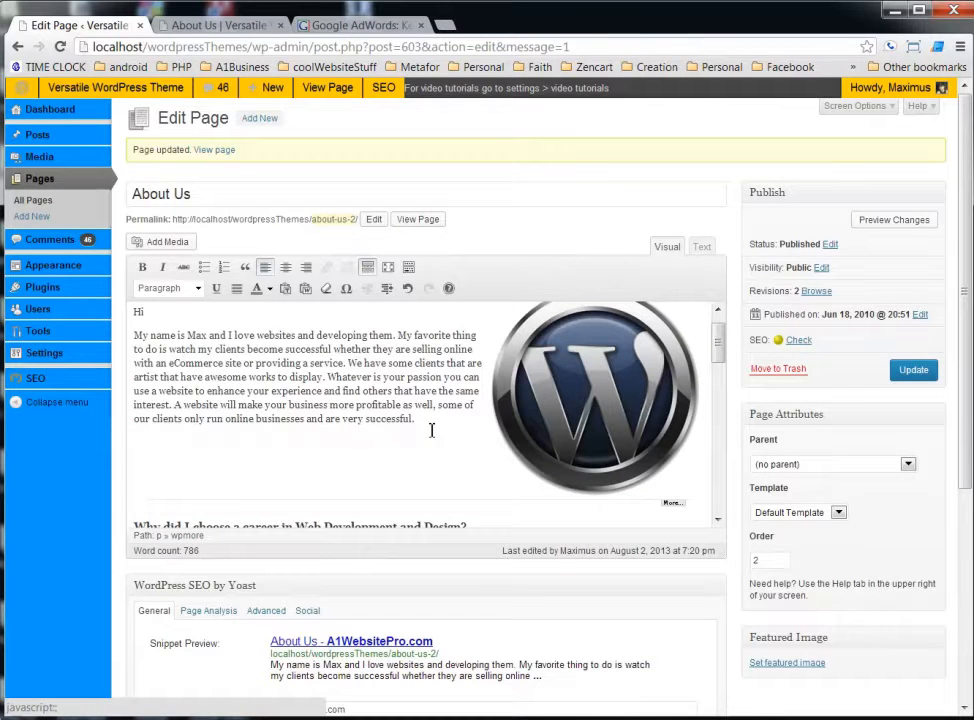
pyautogui.click(676, 516)
pyautogui.click(676, 511)
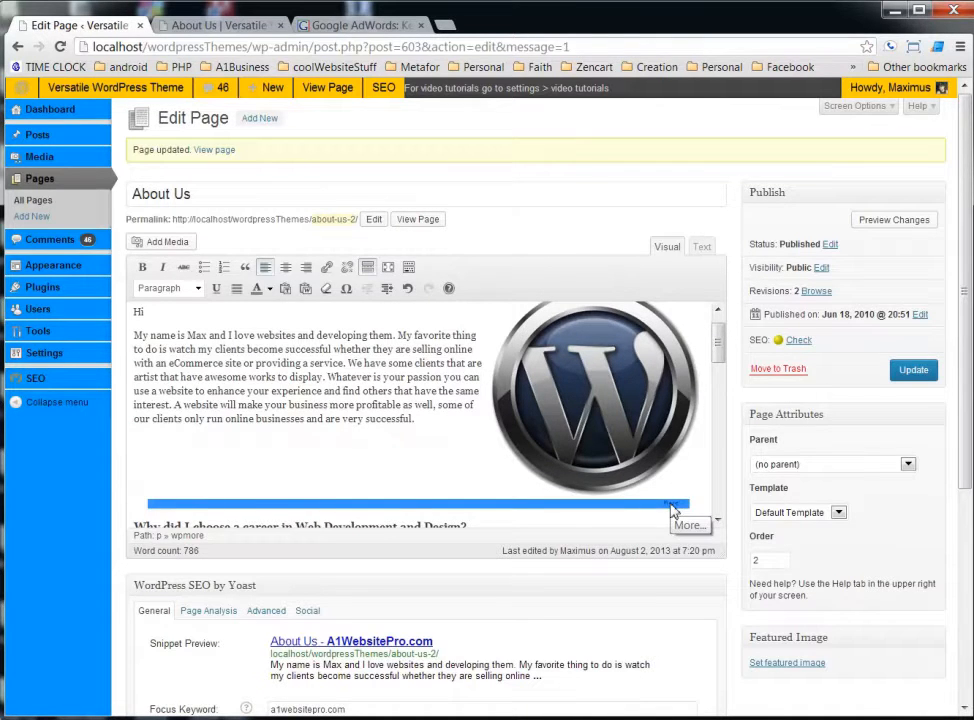
pyautogui.press('Delete')
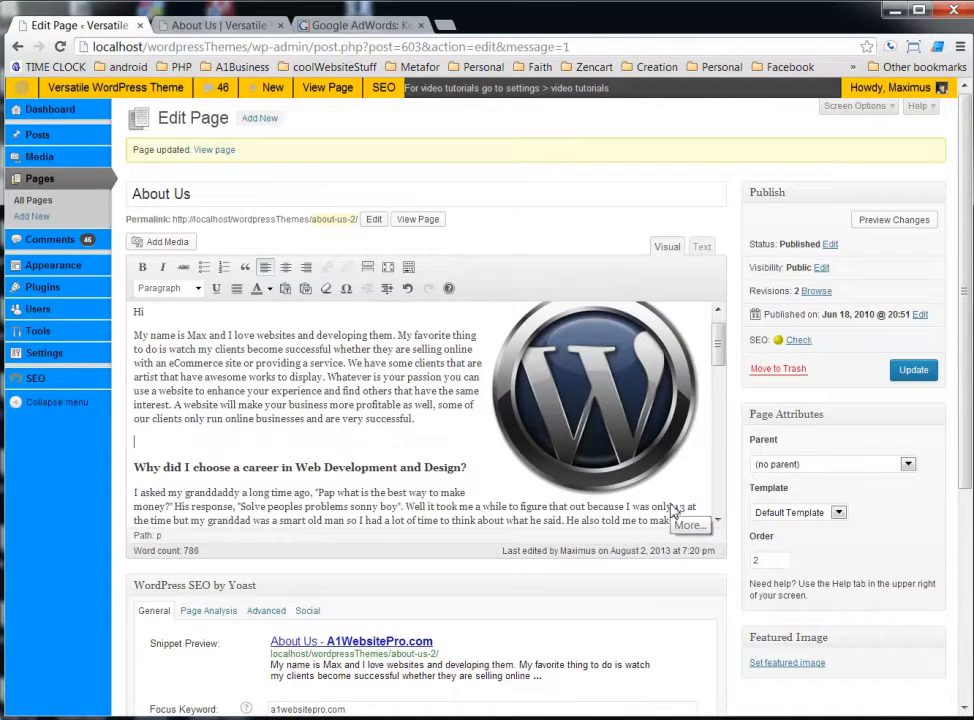
# - View the page content in fullscreen mode, look at its HTML, return to the visual view and exit fullscreen
pyautogui.click(389, 275)
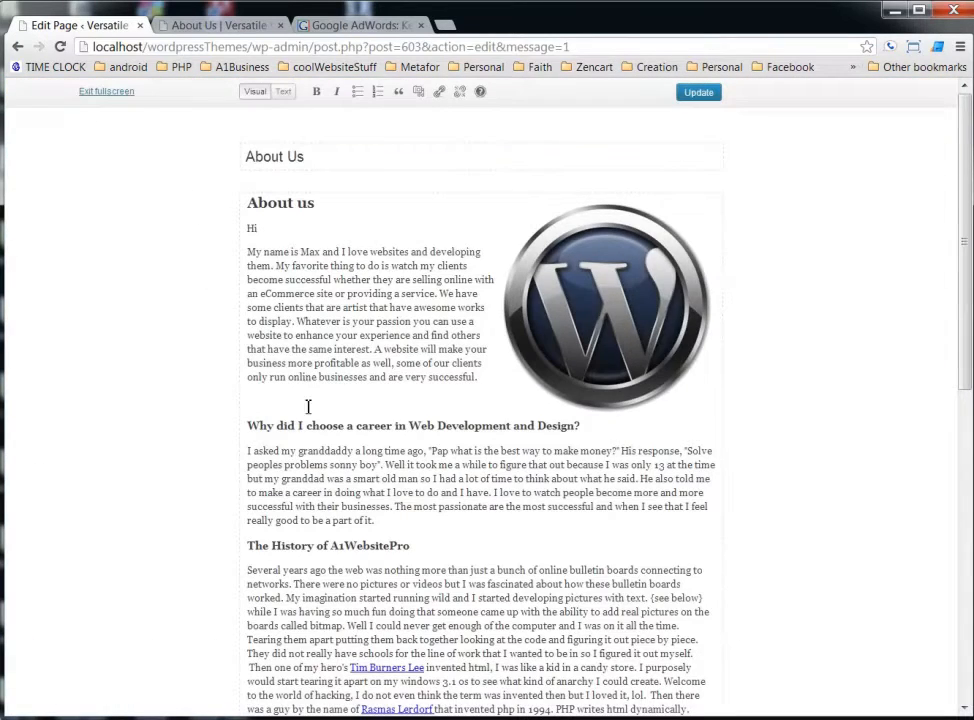
pyautogui.scroll(-3, 360, 485)
pyautogui.scroll(3, 361, 485)
pyautogui.click(283, 95)
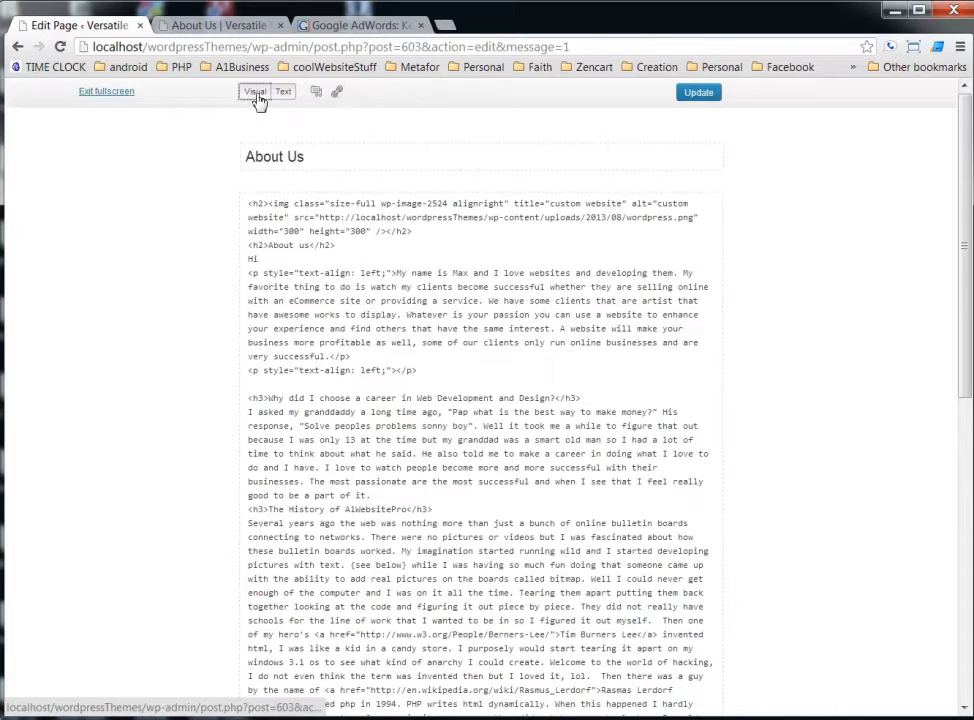
pyautogui.click(256, 93)
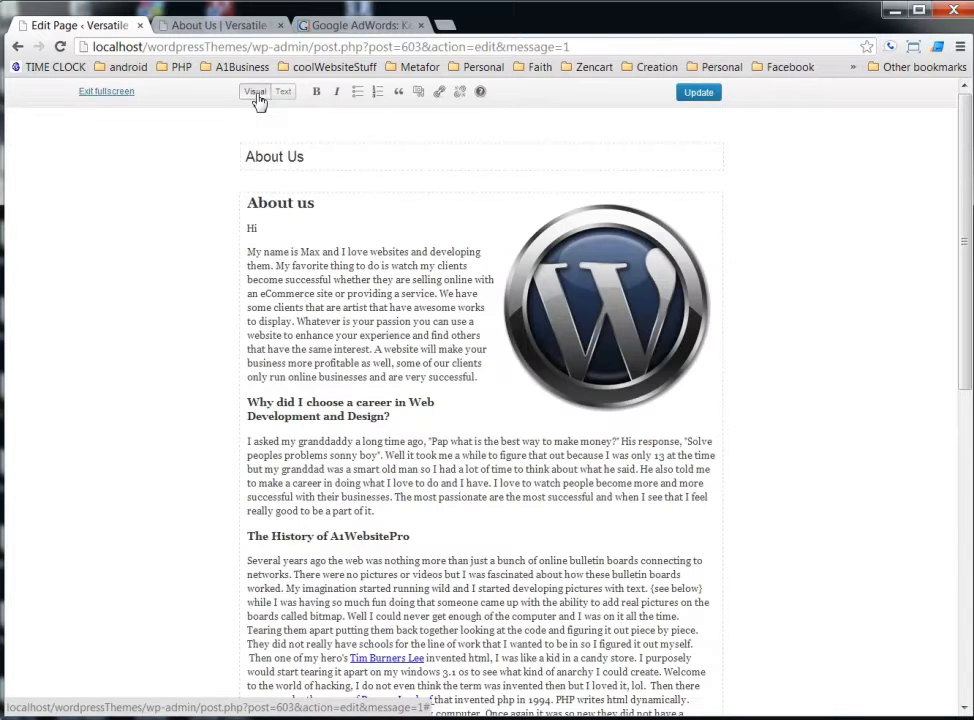
pyautogui.click(115, 96)
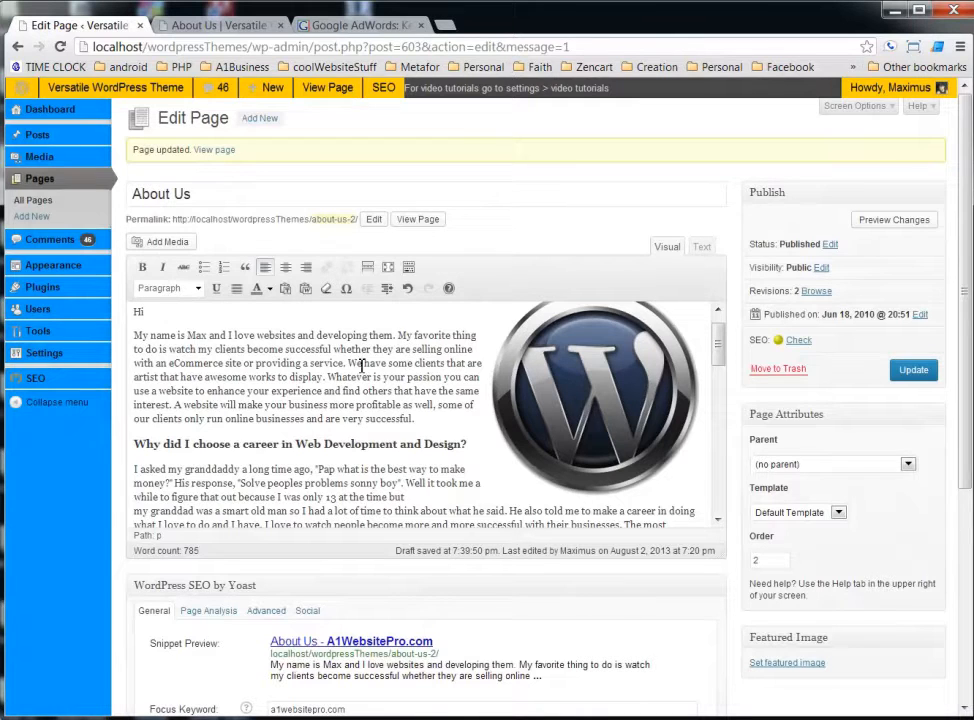
# - Underline the first words of the opening paragraph, up to "I love websites", and remove the underline
pyautogui.moveTo(142, 336); pyautogui.dragTo(300, 337)
pyautogui.click(213, 297)
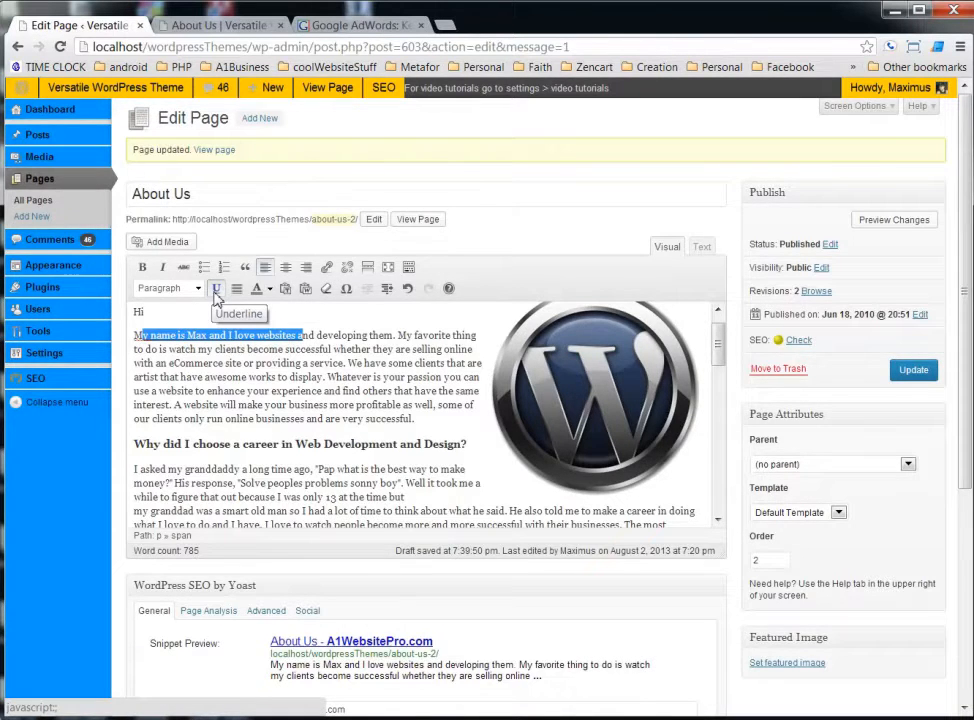
pyautogui.click(215, 296)
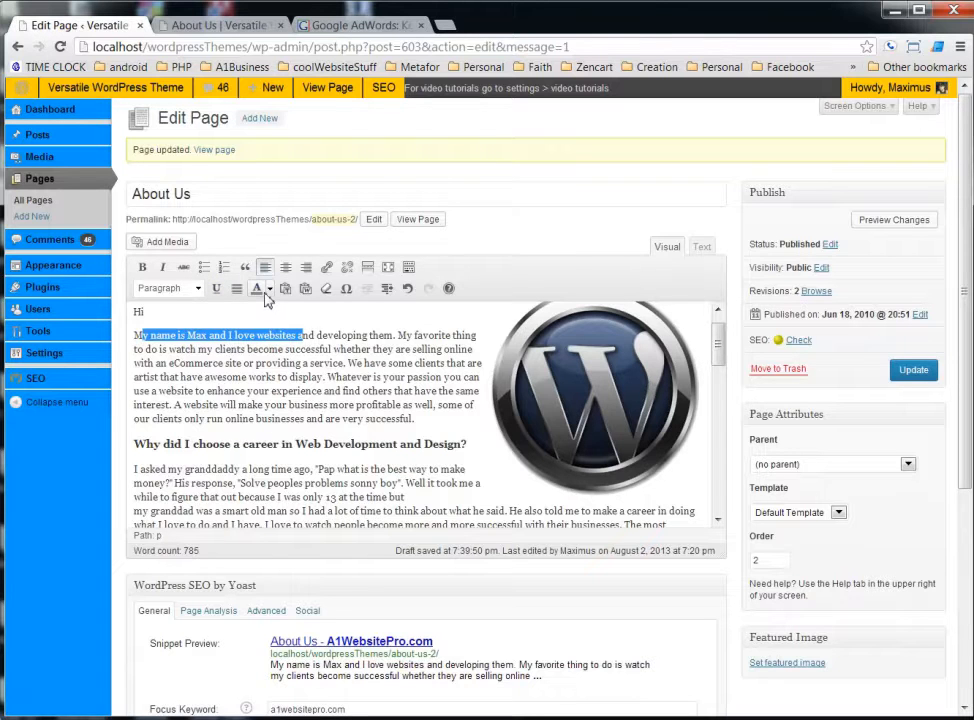
# - Colour the selected words at the start of the opening paragraph red
pyautogui.click(269, 290)
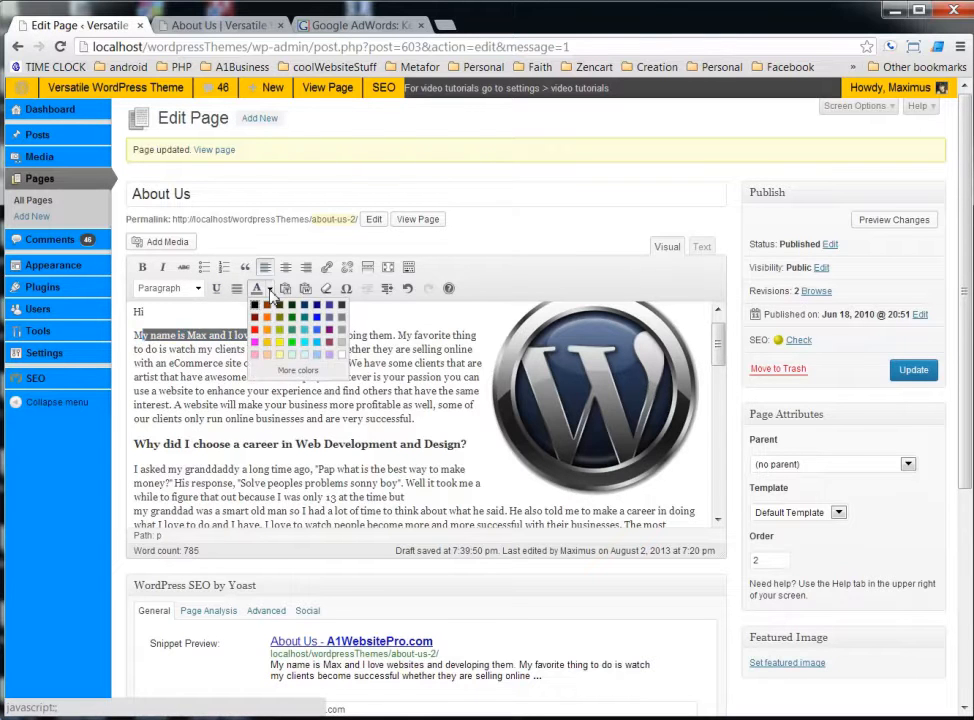
pyautogui.click(256, 326)
pyautogui.click(250, 404)
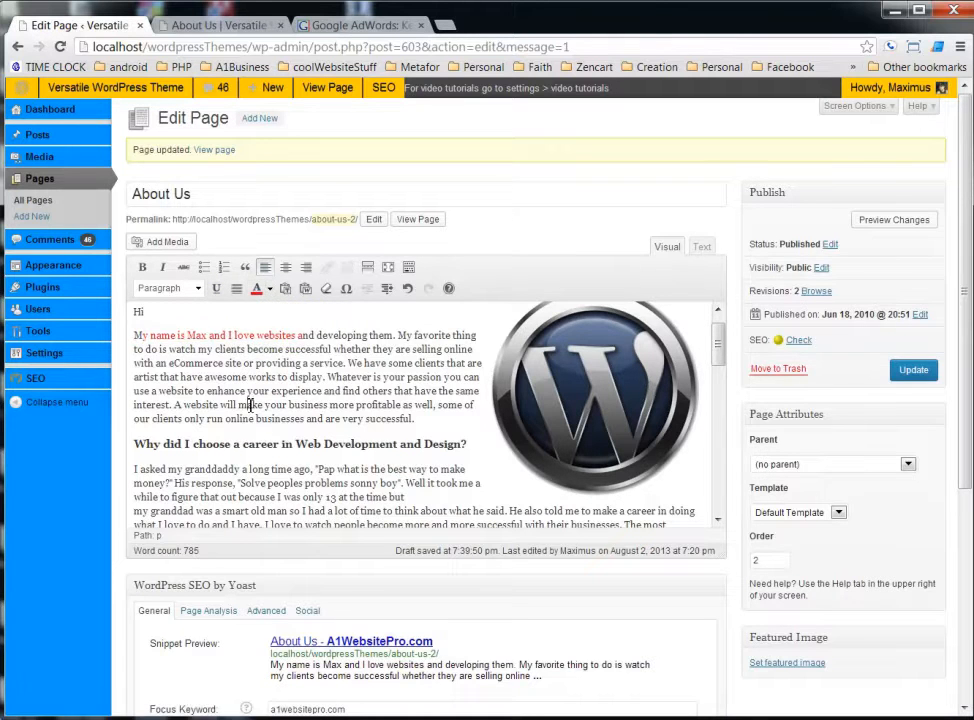
# - Set the text colour of the red words in the opening paragraph to black
pyautogui.moveTo(304, 337); pyautogui.dragTo(249, 310)
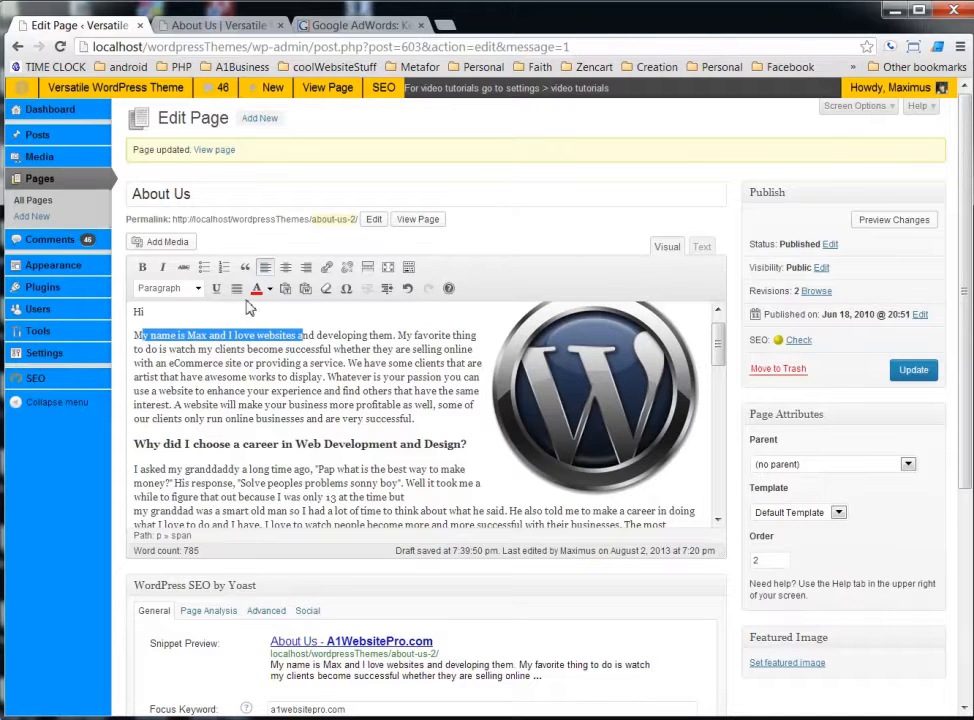
pyautogui.click(269, 289)
pyautogui.click(257, 306)
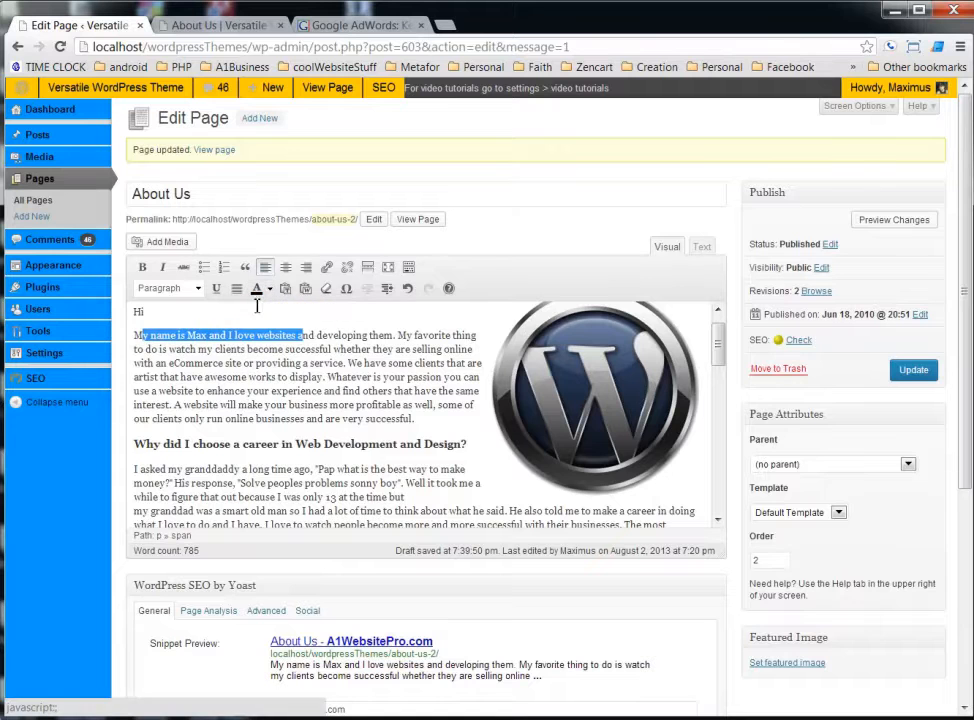
# - Add two blank lines after the end of the opening paragraph
pyautogui.click(317, 368)
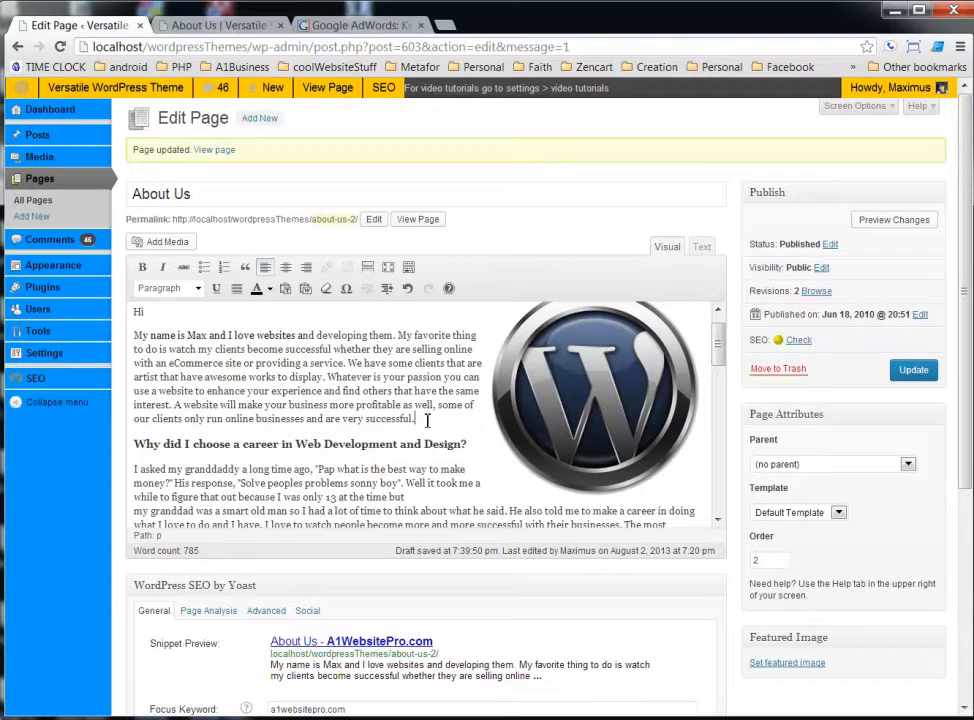
pyautogui.press('Return')
pyautogui.press('Return')
# - Open Notepad, enter the sample text "wdbwebqwebehe4h", select all of it and move the window away from the page editor
pyautogui.press('super')
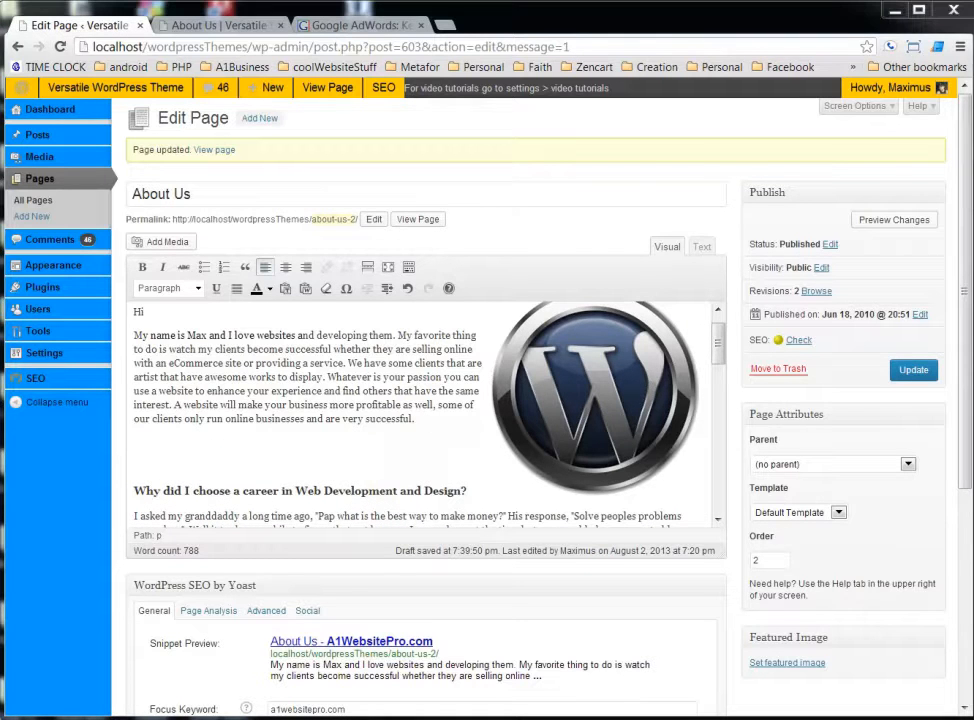
pyautogui.click(948, 98)
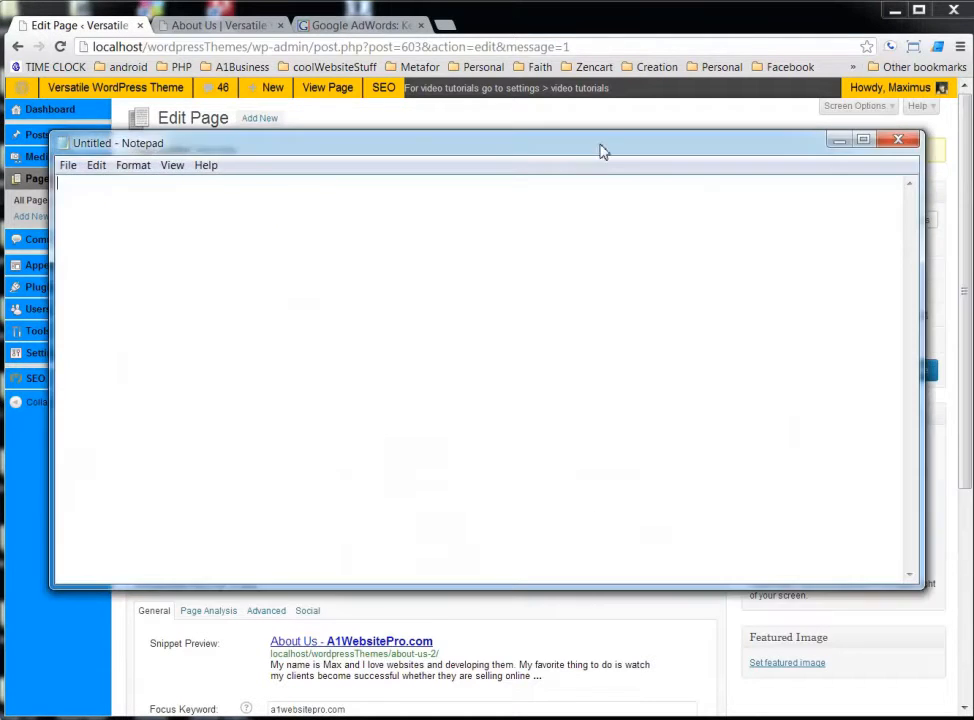
pyautogui.moveTo(590, 153); pyautogui.dragTo(650, 134)
pyautogui.write('wdbwebqwebehe4h')
pyautogui.hotkey('ctrl', 'a')
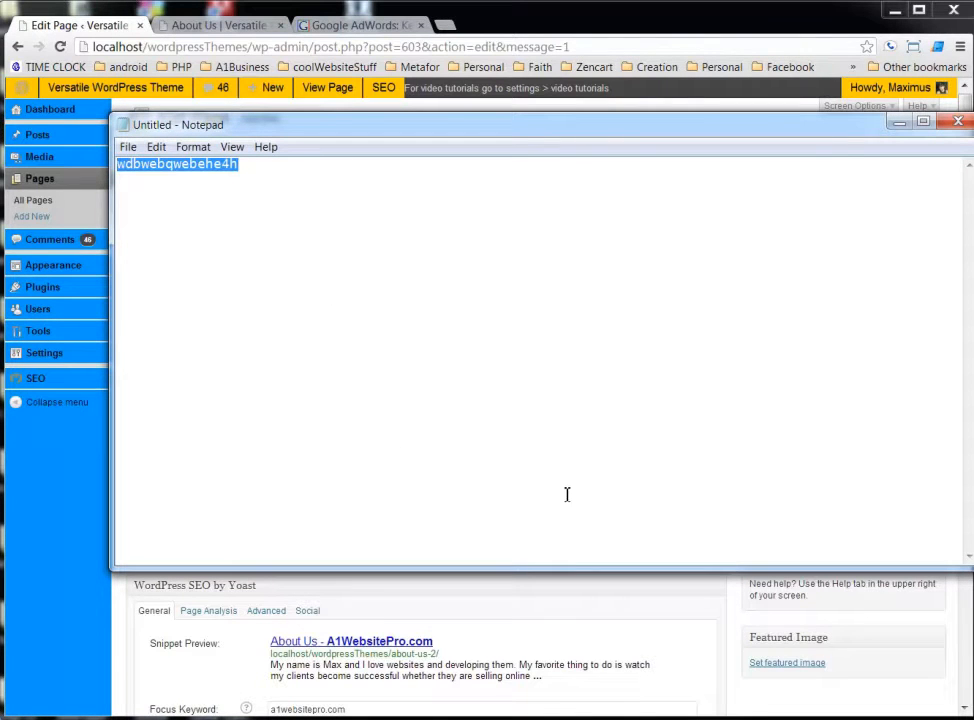
pyautogui.moveTo(524, 135); pyautogui.dragTo(970, 140)
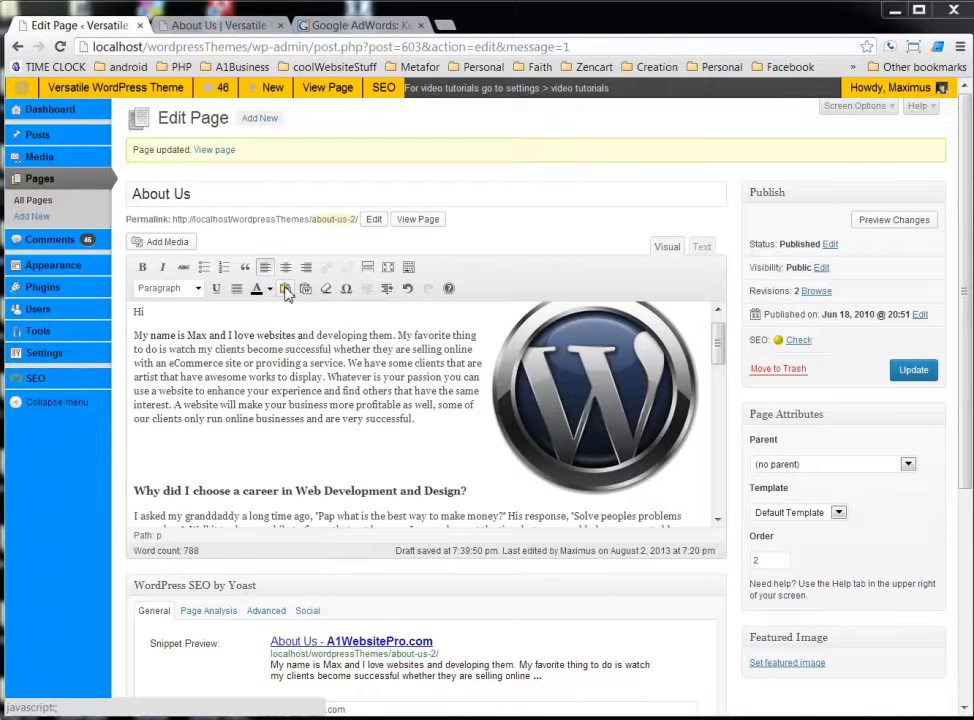
# - Paste the copied Notepad sample text as plain text on the blank line below the opening paragraph
pyautogui.click(176, 450)
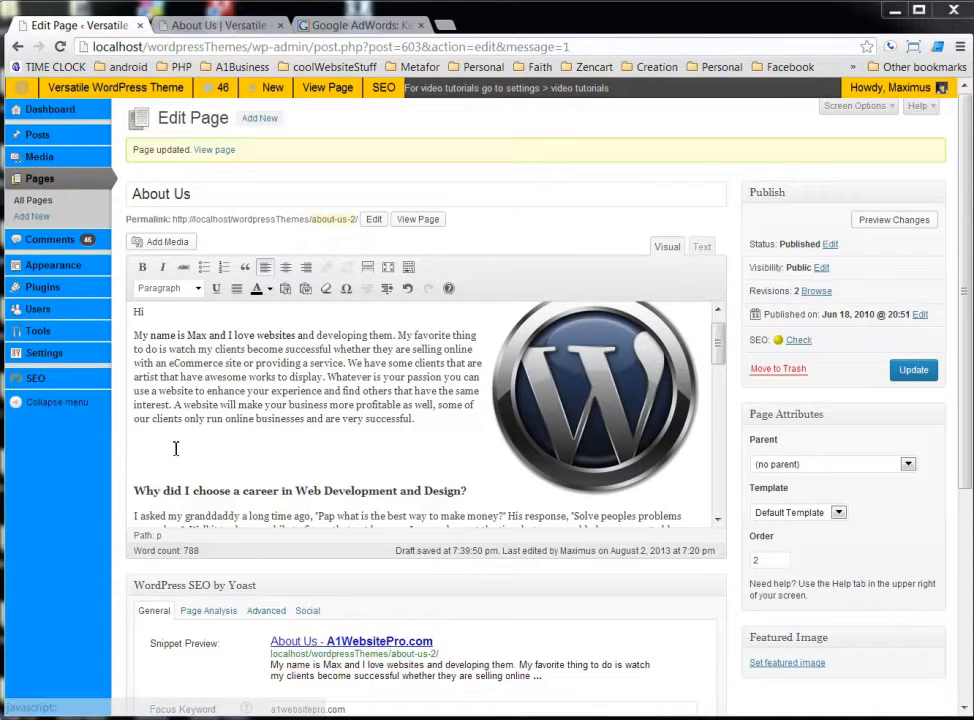
pyautogui.click(286, 290)
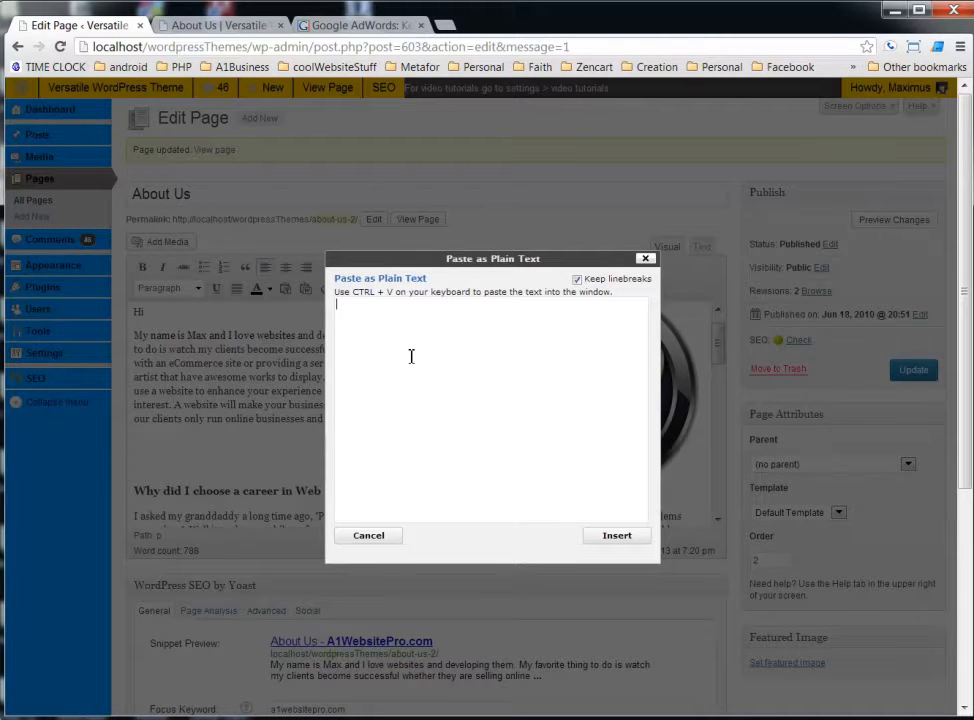
pyautogui.write('wdbwebqwebehe4b')
pyautogui.click(618, 536)
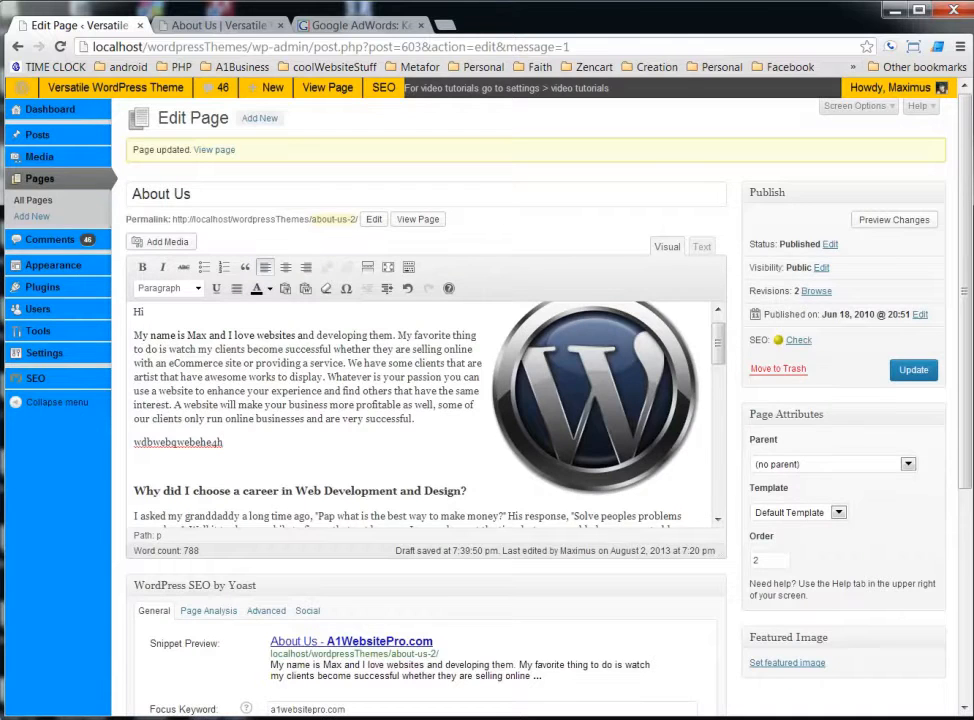
# - Check the Notepad sample text again, and open the Paste from Word window and close it without inserting anything
pyautogui.moveTo(970, 117); pyautogui.dragTo(313, 117)
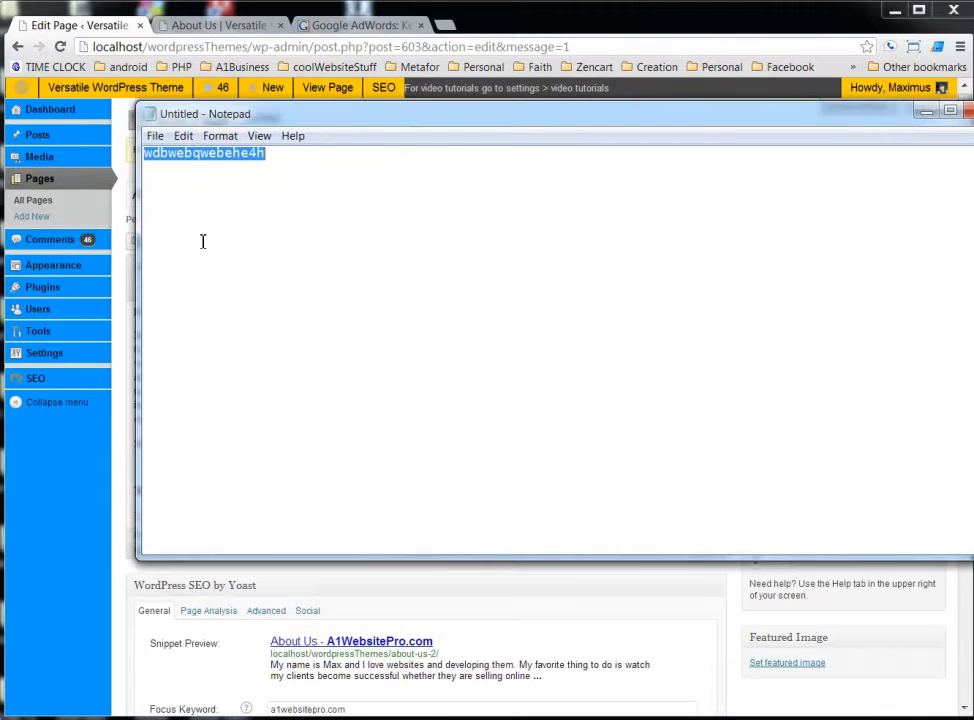
pyautogui.moveTo(432, 118); pyautogui.dragTo(972, 190)
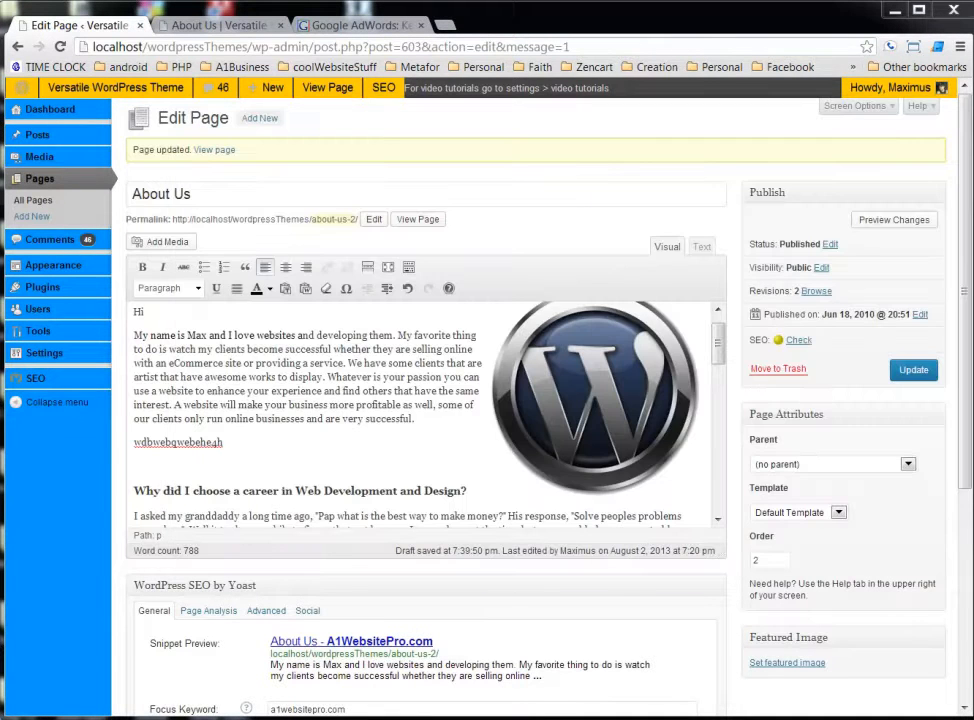
pyautogui.click(306, 289)
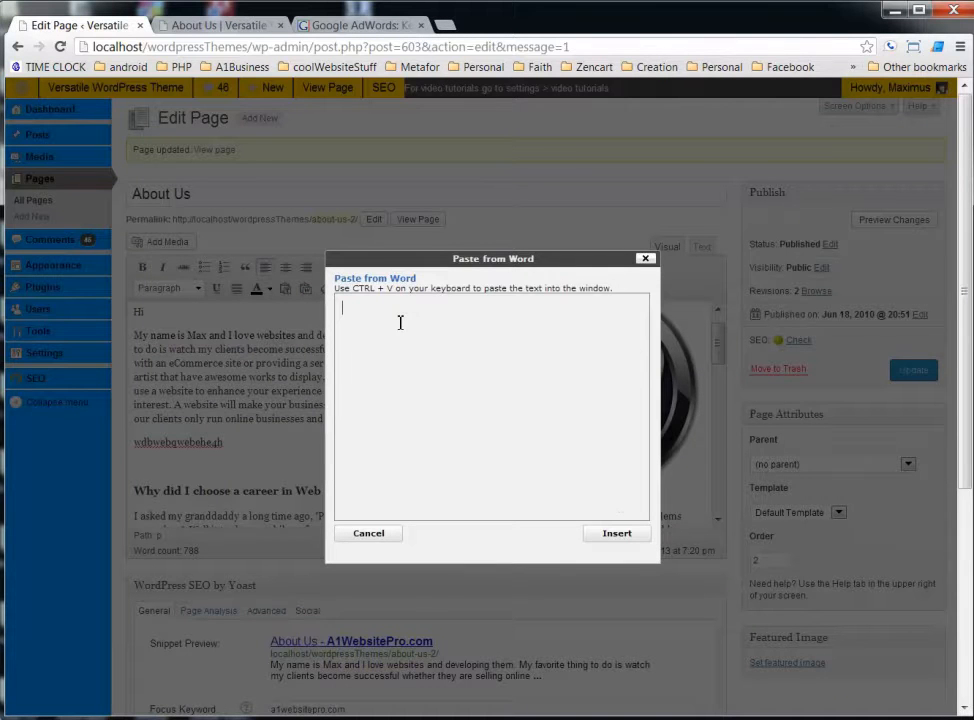
pyautogui.click(646, 259)
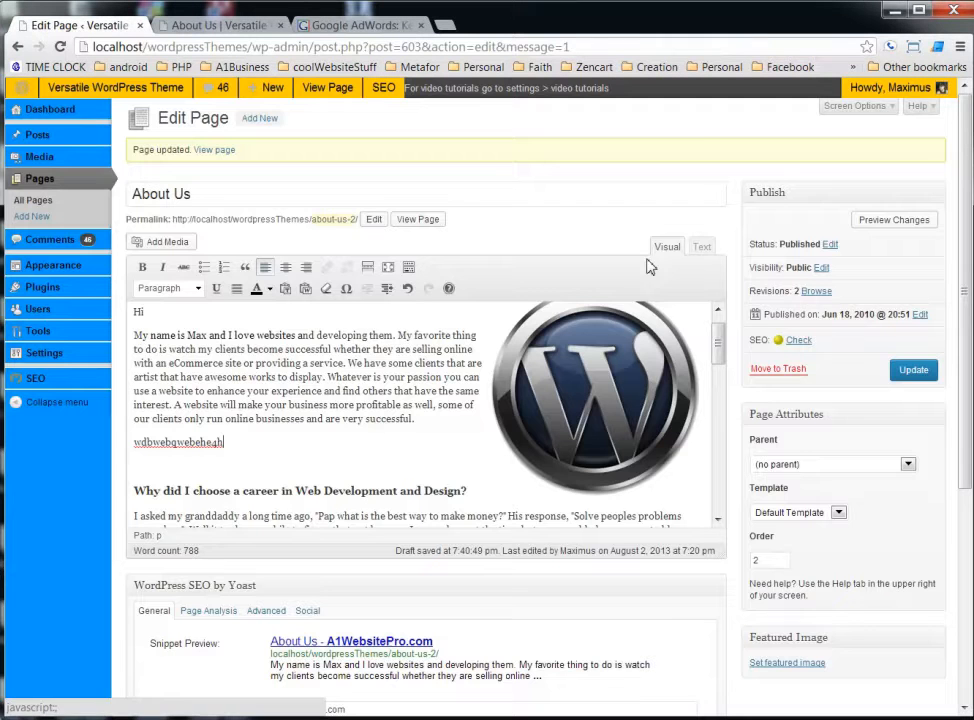
# - Delete the sample text "wdbwebqwebehe4h" and its empty line below the opening paragraph
pyautogui.doubleClick(194, 446)
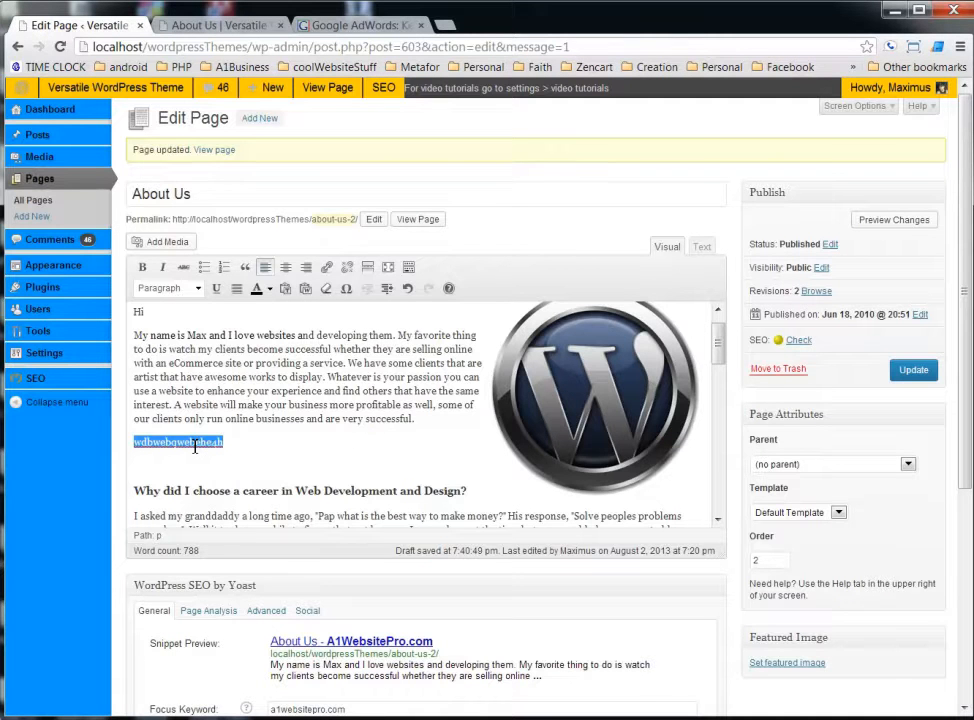
pyautogui.press('BackSpace')
pyautogui.press('BackSpace')
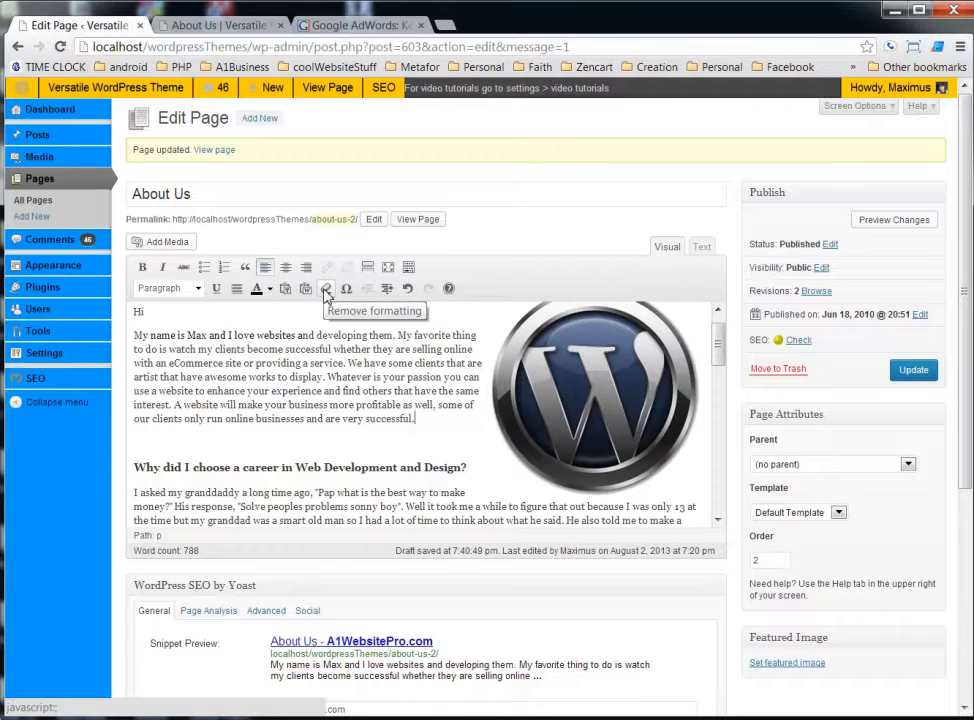
# - Try to remove the formatting from the heading "Why did I choose a career in Web Development and Design?"
pyautogui.moveTo(366, 475); pyautogui.dragTo(135, 468)
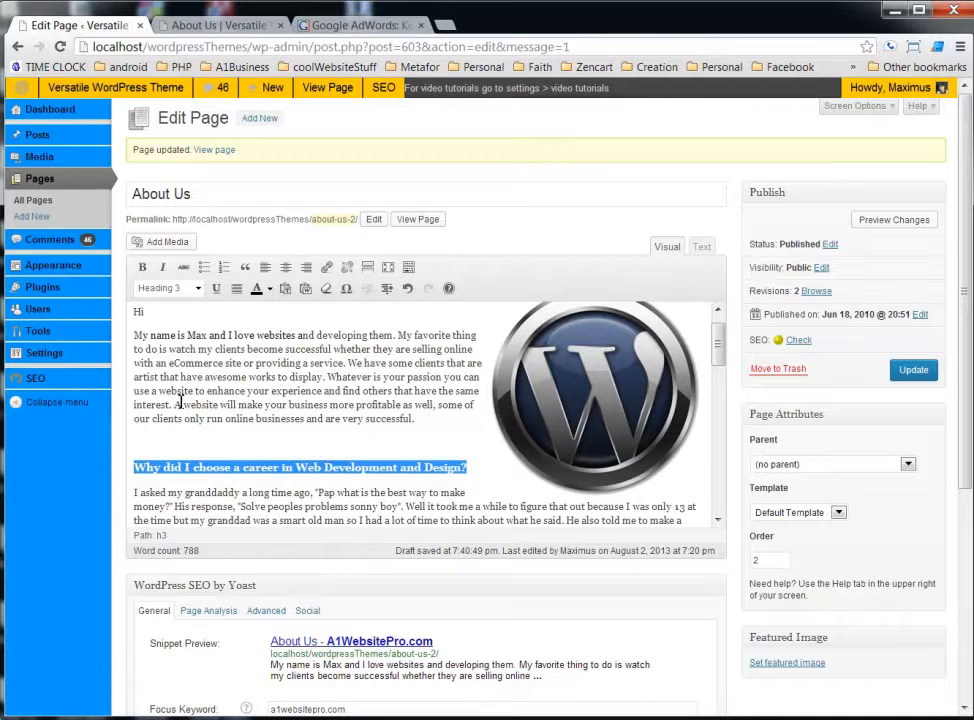
pyautogui.click(327, 289)
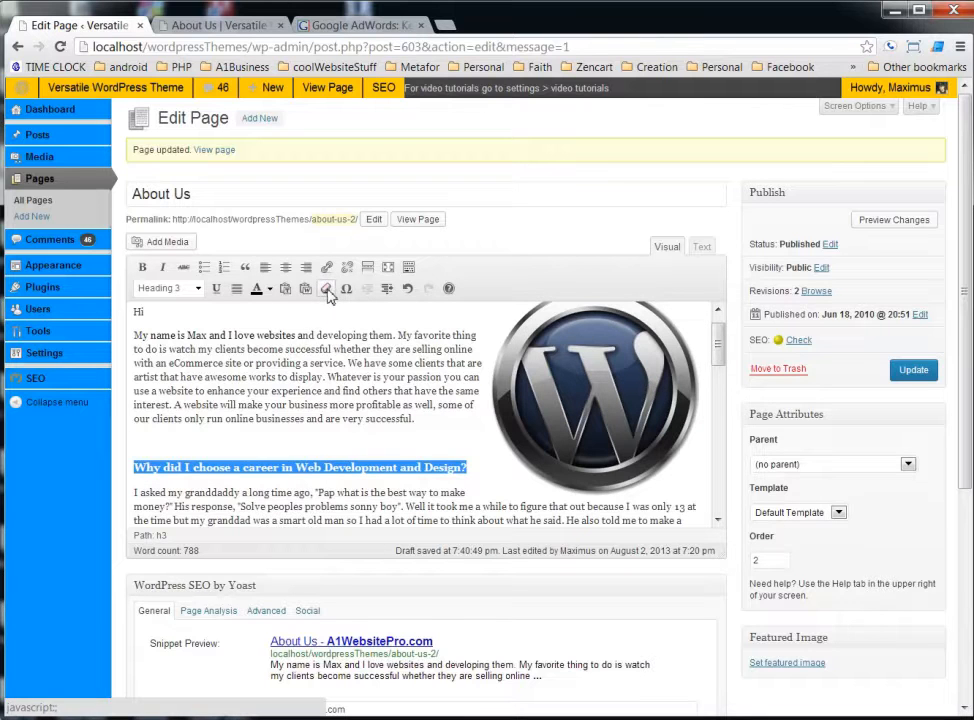
pyautogui.click(320, 379)
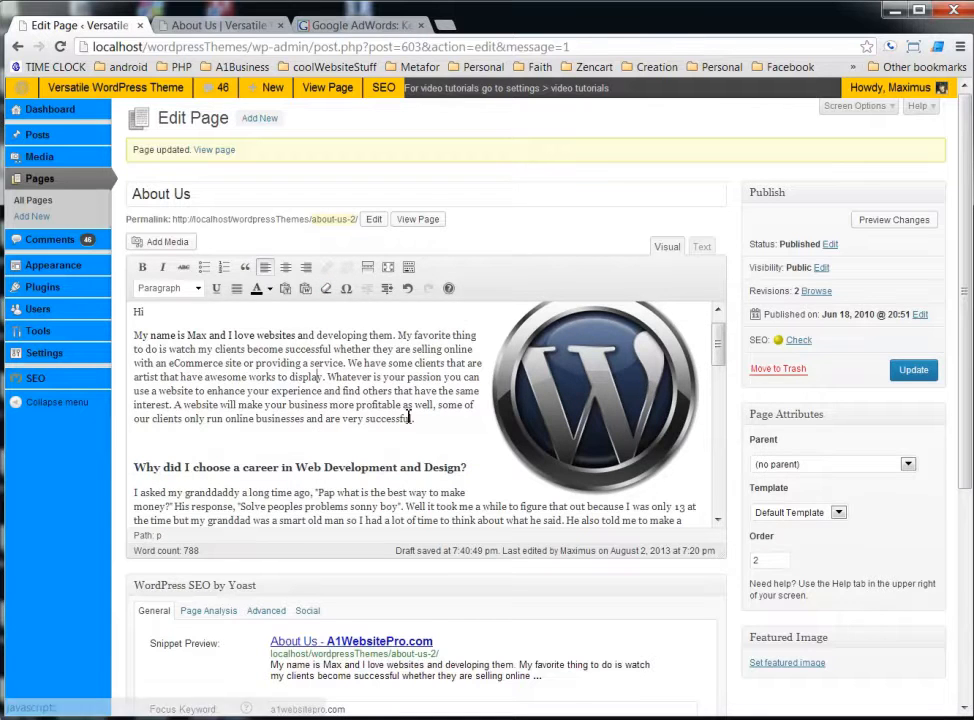
# - Insert the custom character © on the blank line below the opening paragraph and delete it again
pyautogui.click(347, 289)
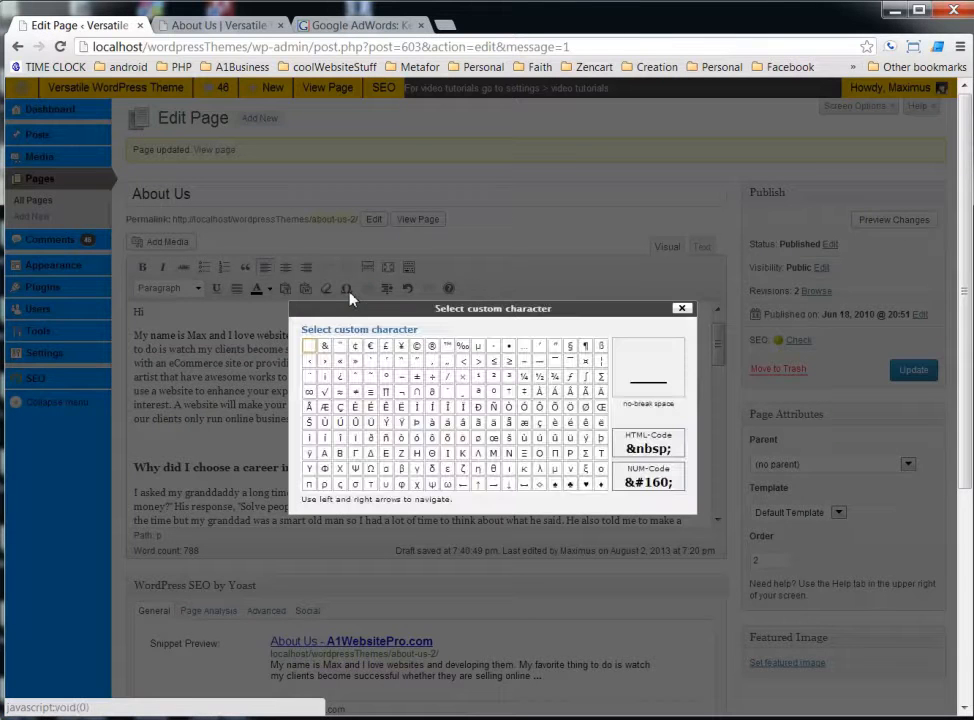
pyautogui.click(417, 345)
pyautogui.moveTo(153, 441); pyautogui.dragTo(134, 441)
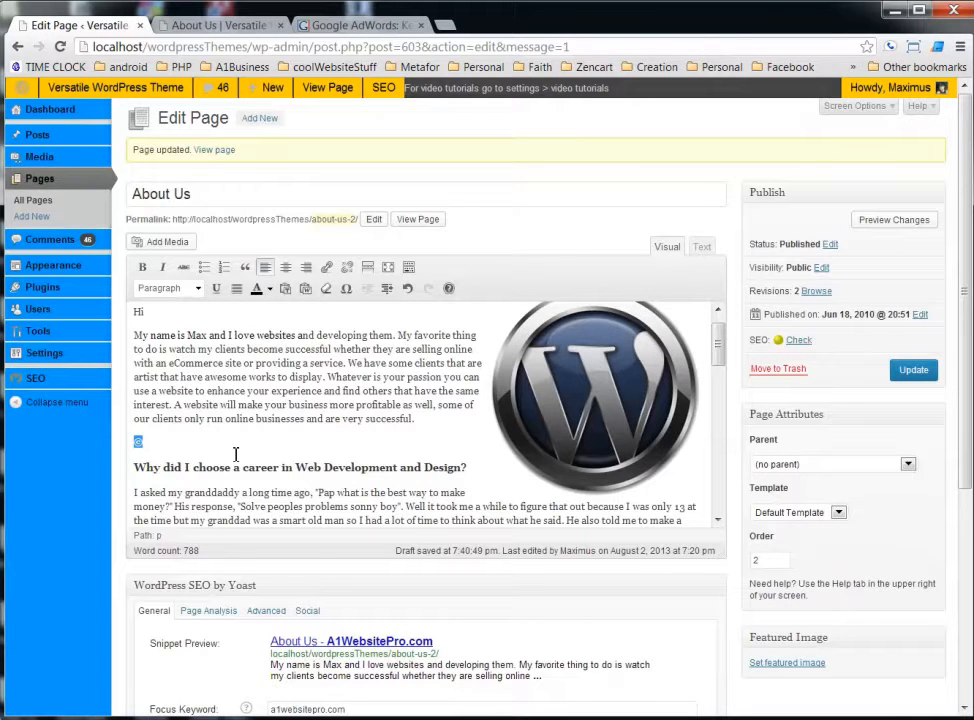
pyautogui.press('Delete')
# - Indent the whole opening paragraph by three levels
pyautogui.moveTo(414, 419); pyautogui.dragTo(120, 337)
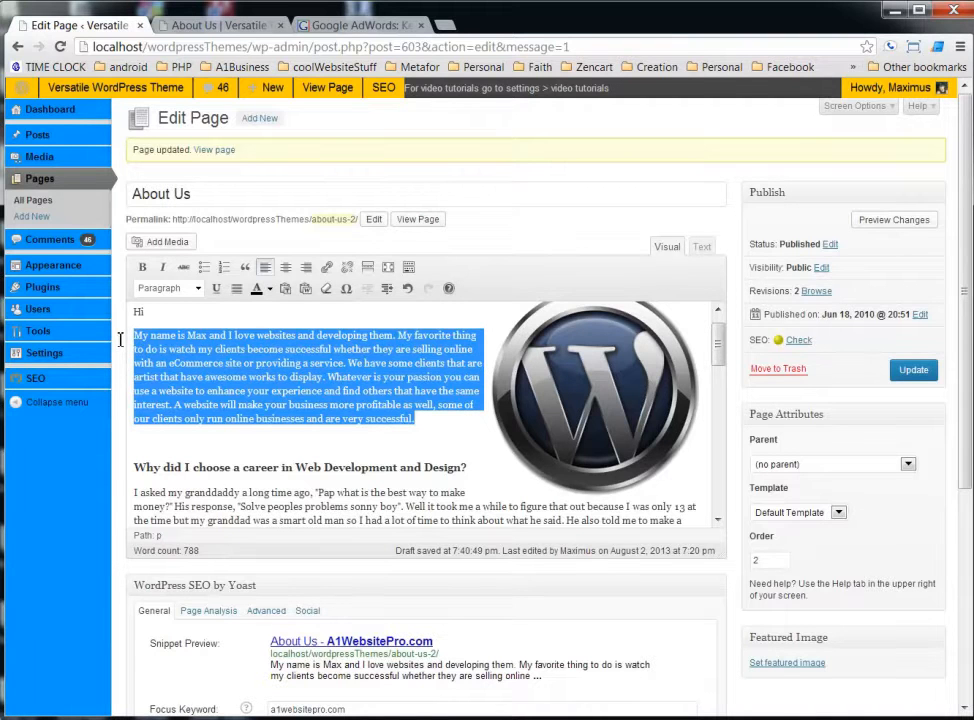
pyautogui.click(388, 290)
pyautogui.click(387, 289)
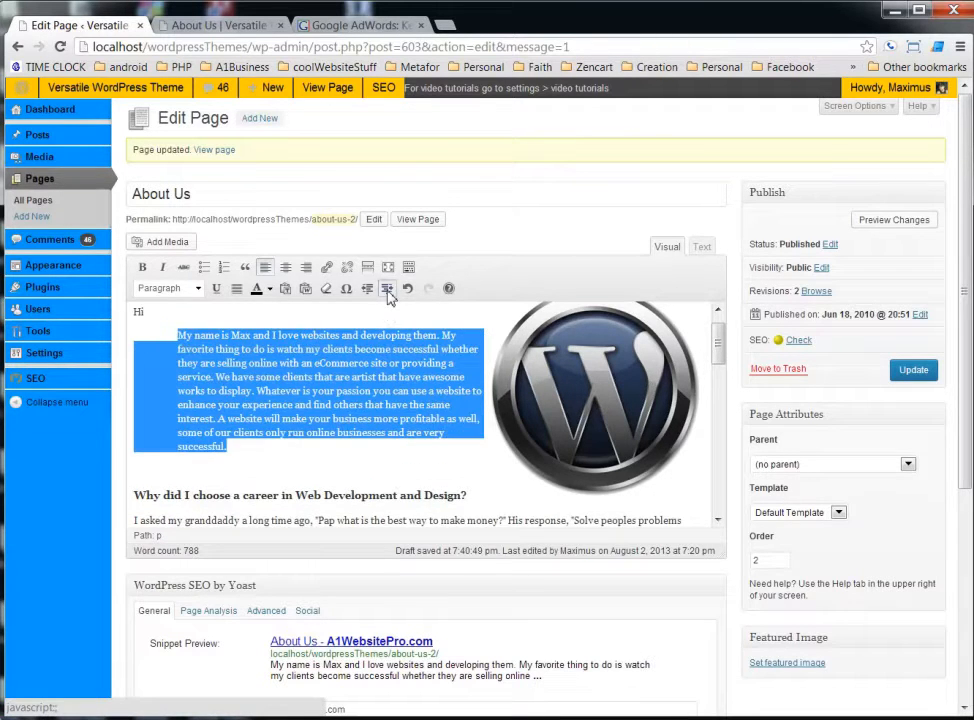
pyautogui.click(387, 289)
# - Outdent the opening paragraph by three levels, and undo and redo the last outdent
pyautogui.click(368, 293)
pyautogui.click(368, 293)
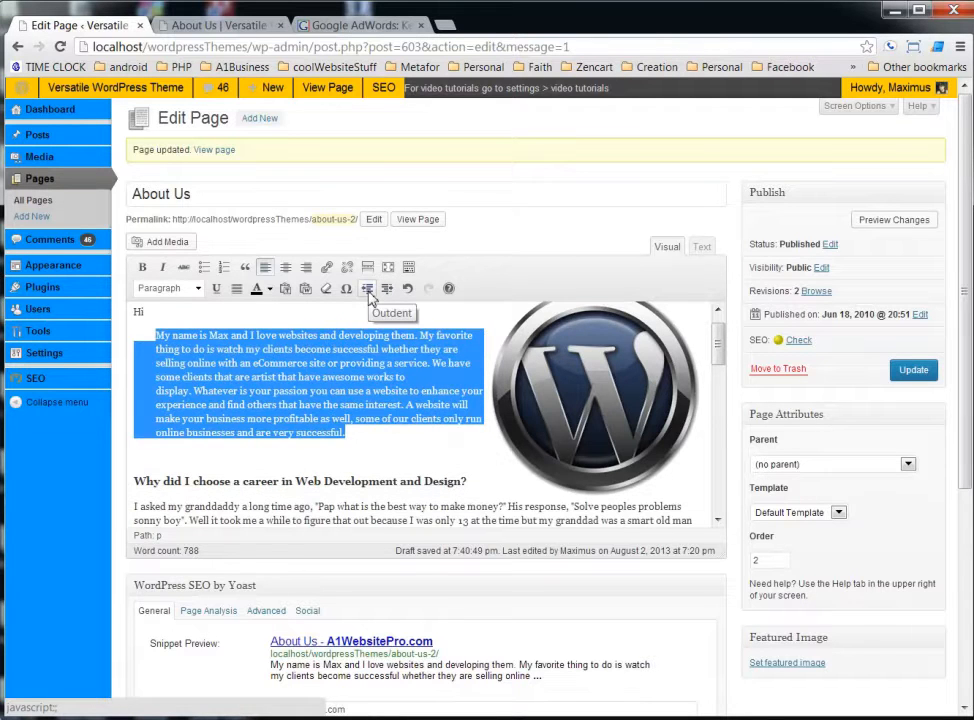
pyautogui.click(368, 293)
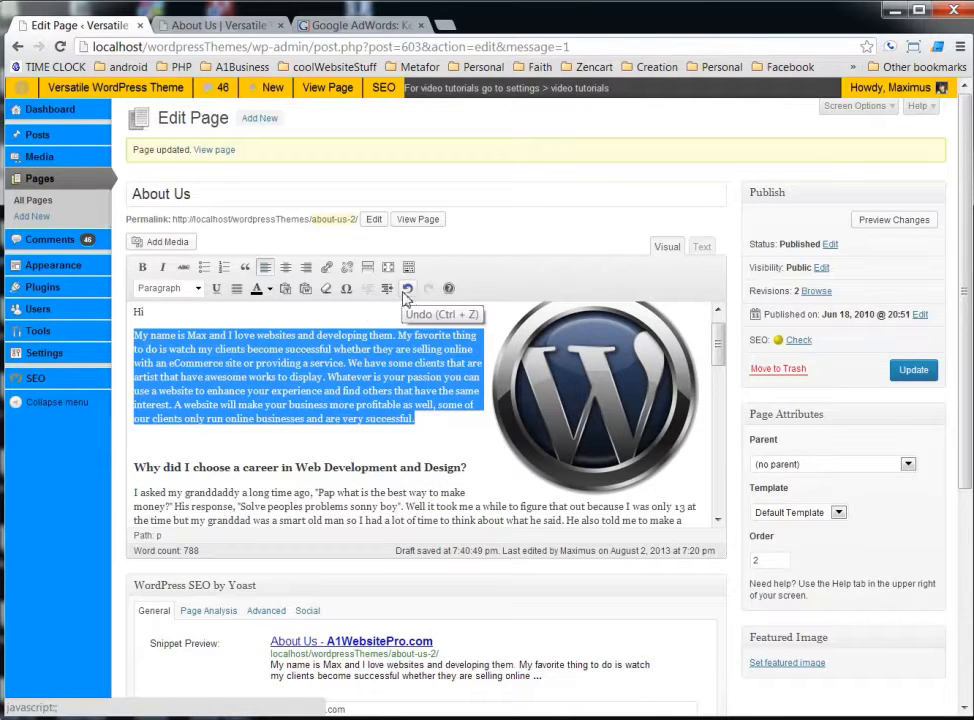
pyautogui.click(409, 289)
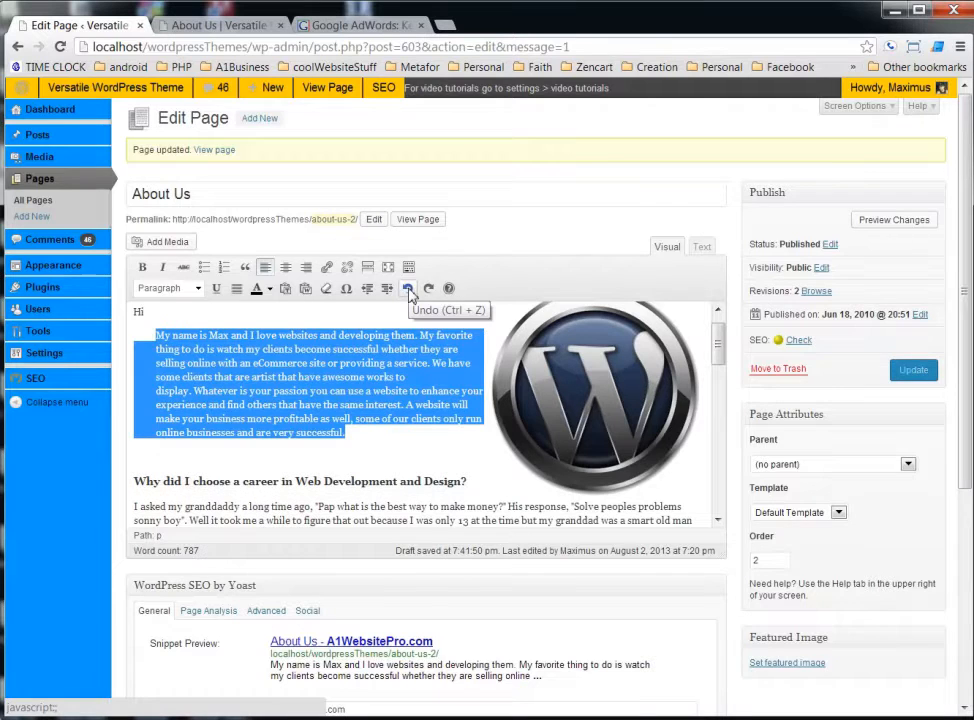
pyautogui.click(428, 290)
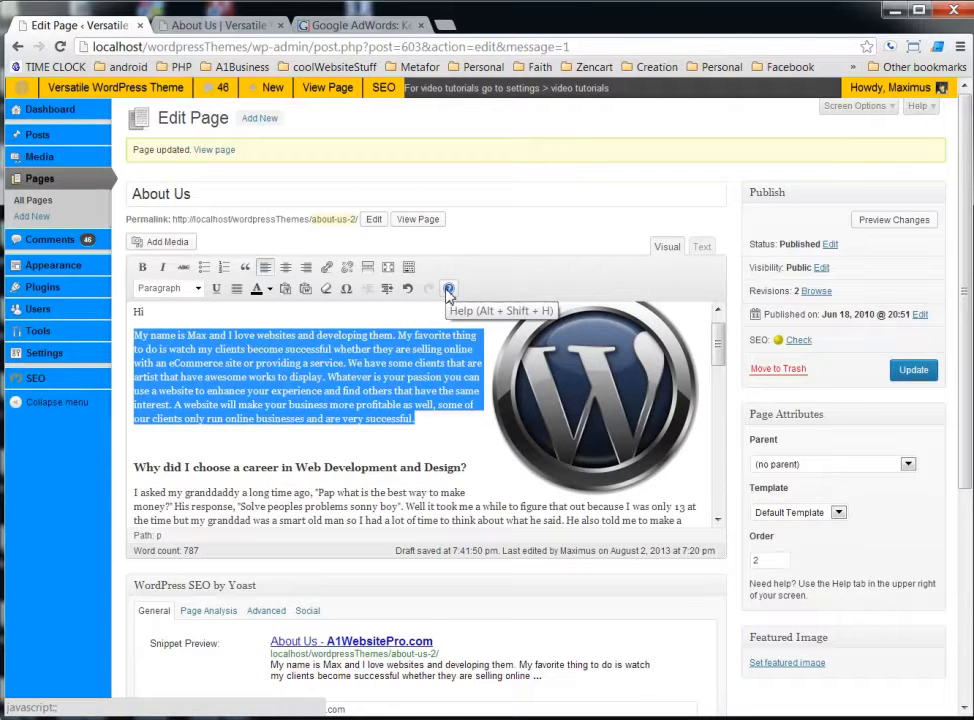
# - Open the Rich Editor Help, look through its Basics, Advanced, Hotkeys and About sections, and close it
pyautogui.click(448, 290)
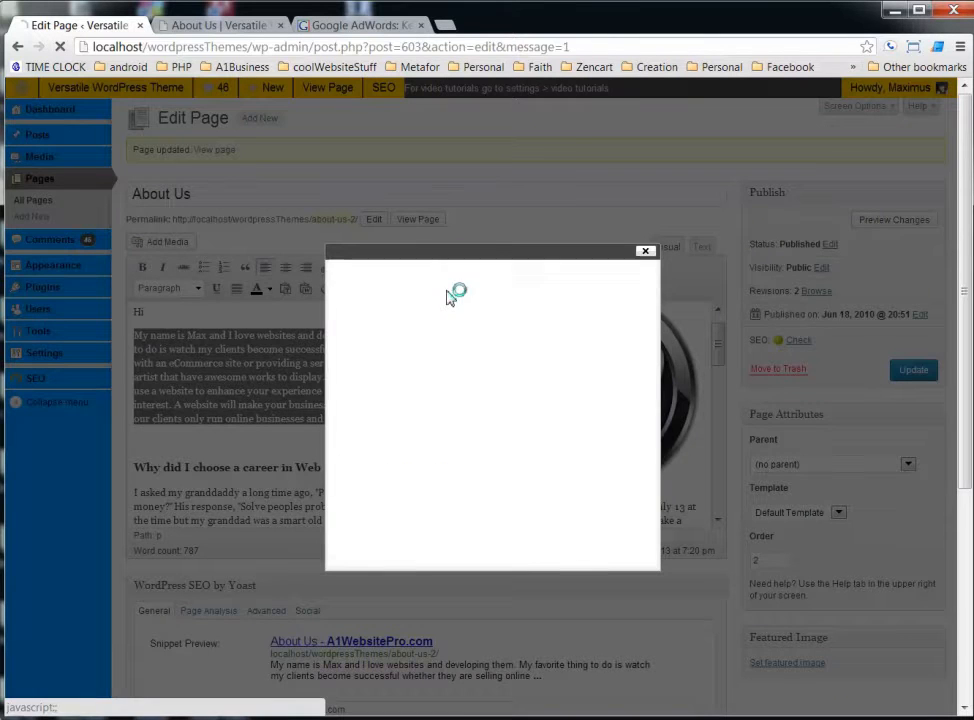
pyautogui.scroll(-5, 332, 300)
pyautogui.scroll(5, 435, 398)
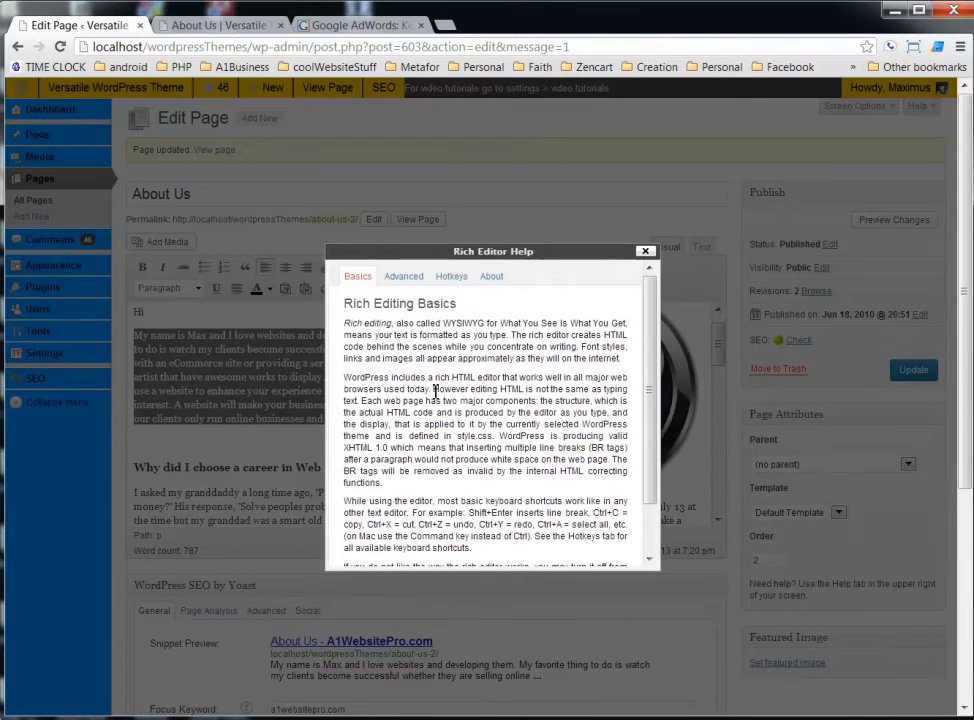
pyautogui.click(404, 278)
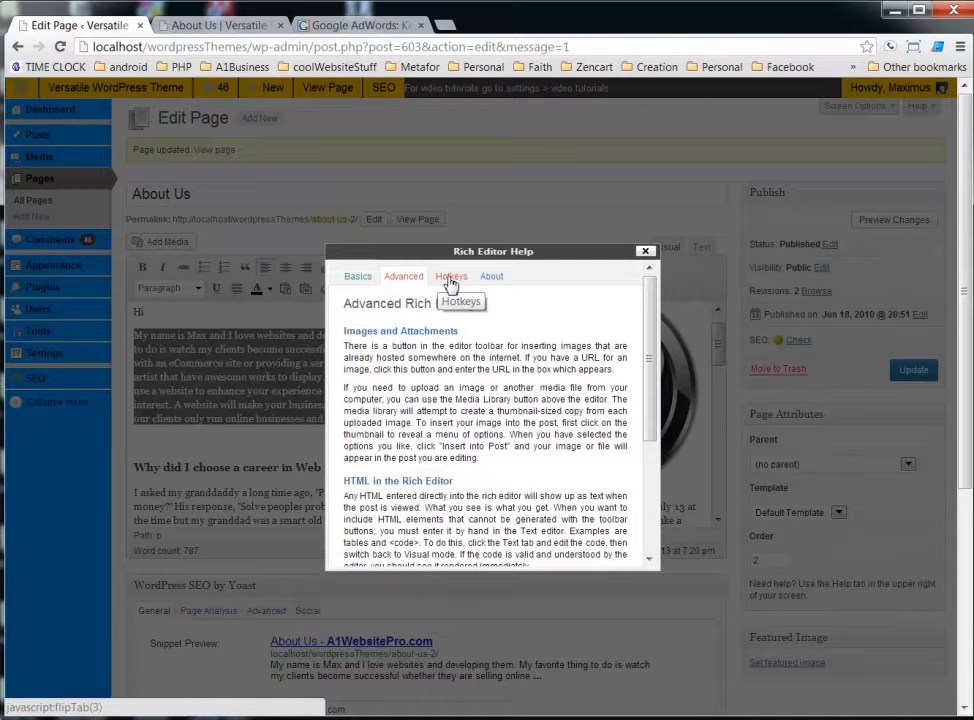
pyautogui.click(452, 279)
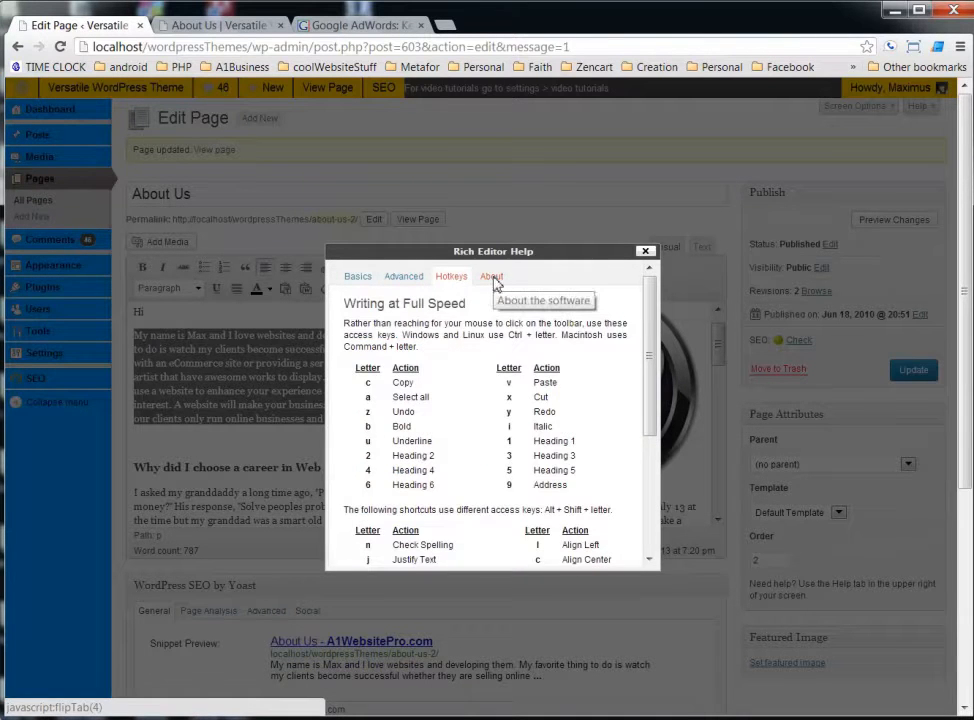
pyautogui.click(493, 278)
pyautogui.click(645, 252)
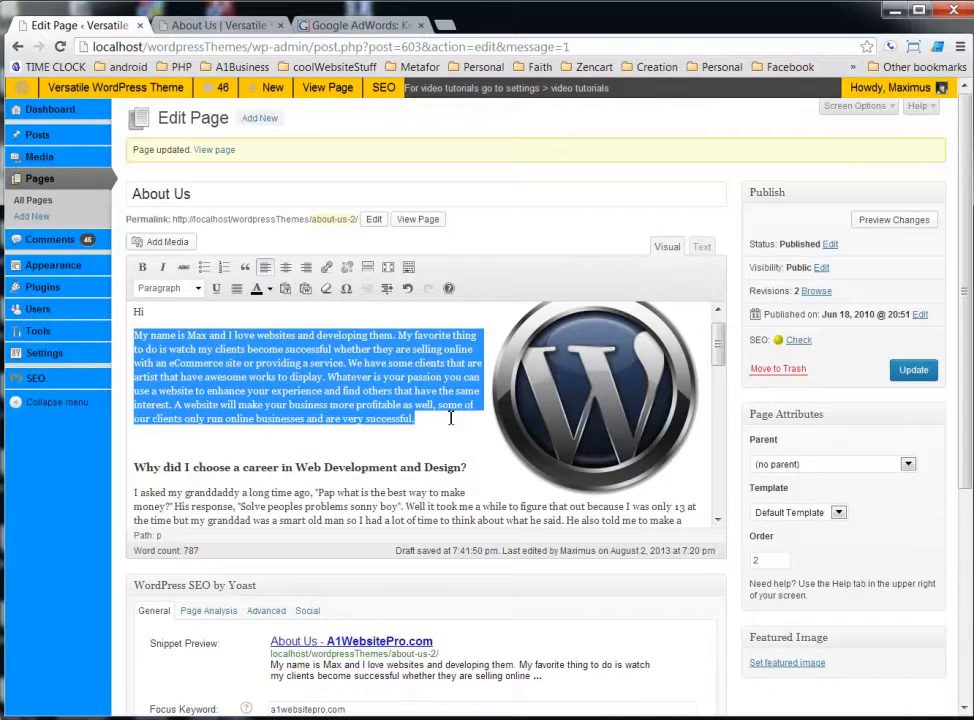
pyautogui.click(324, 483)
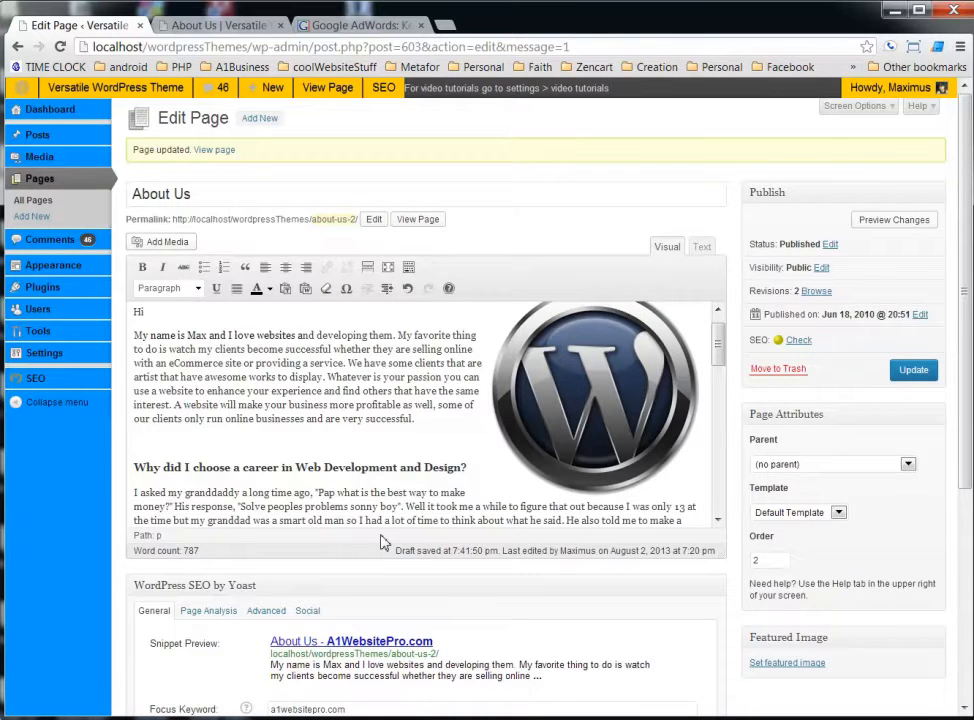
pyautogui.scroll(-3, 380, 541)
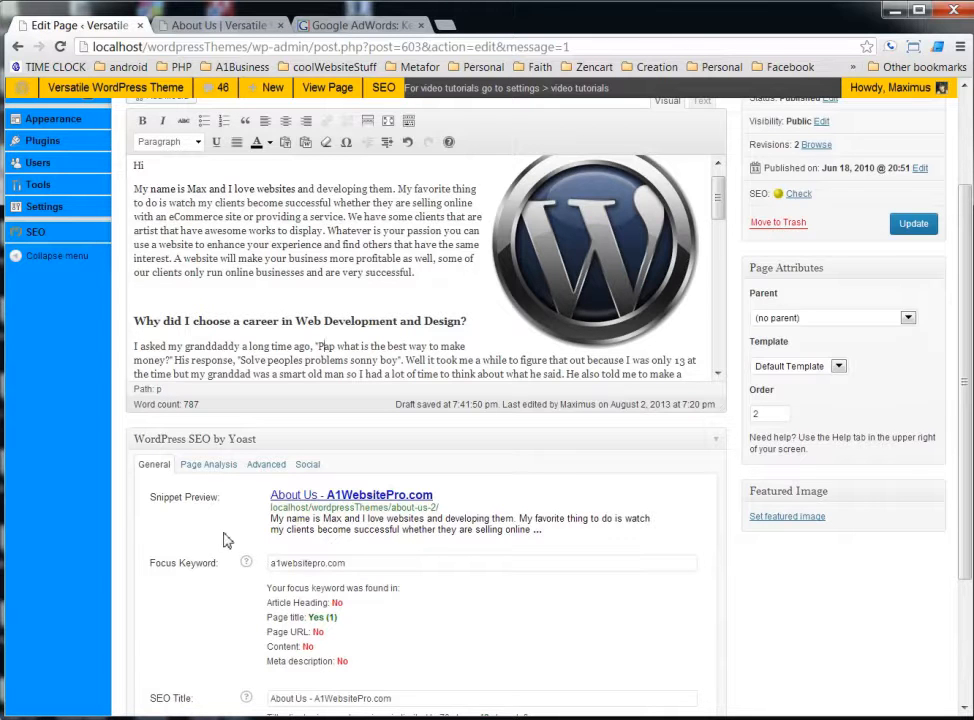
pyautogui.scroll(3, 330, 425)
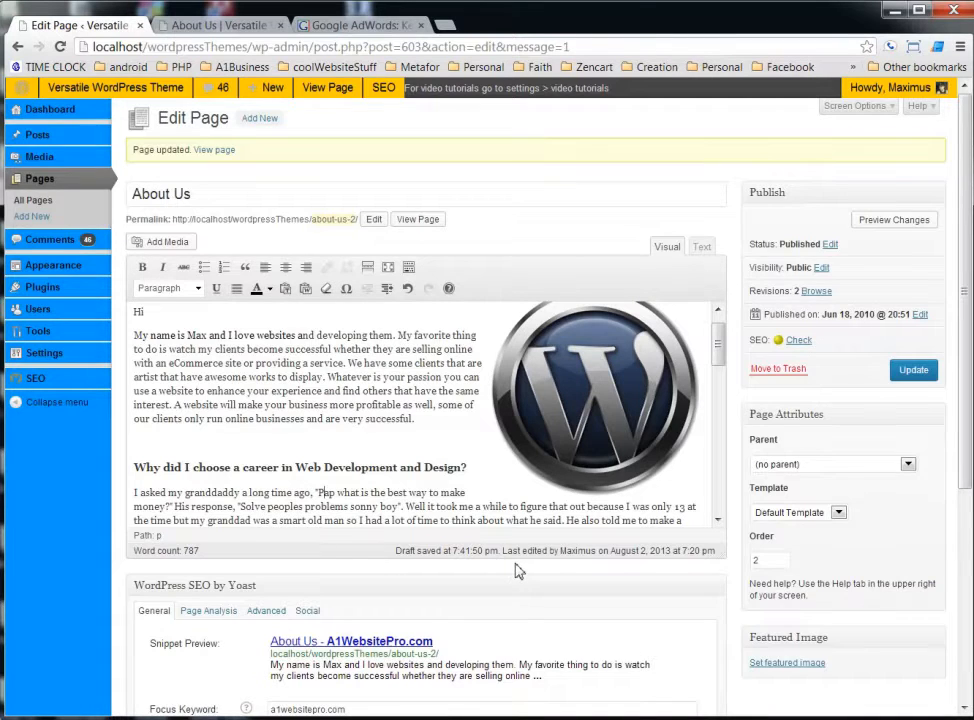
pyautogui.scroll(-3, 517, 570)
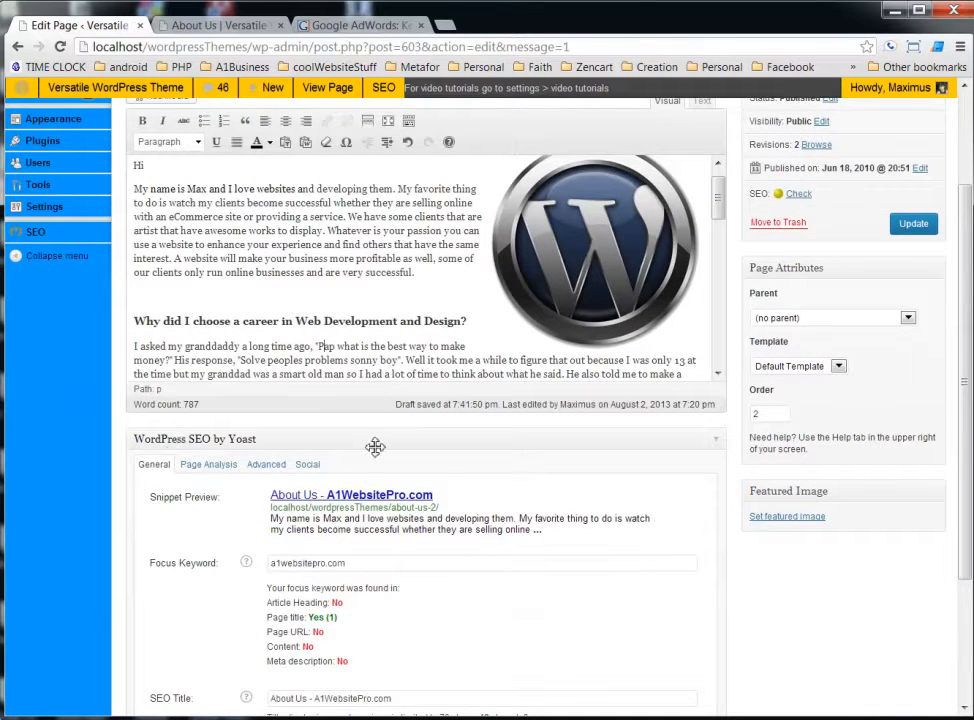
pyautogui.scroll(3, 559, 518)
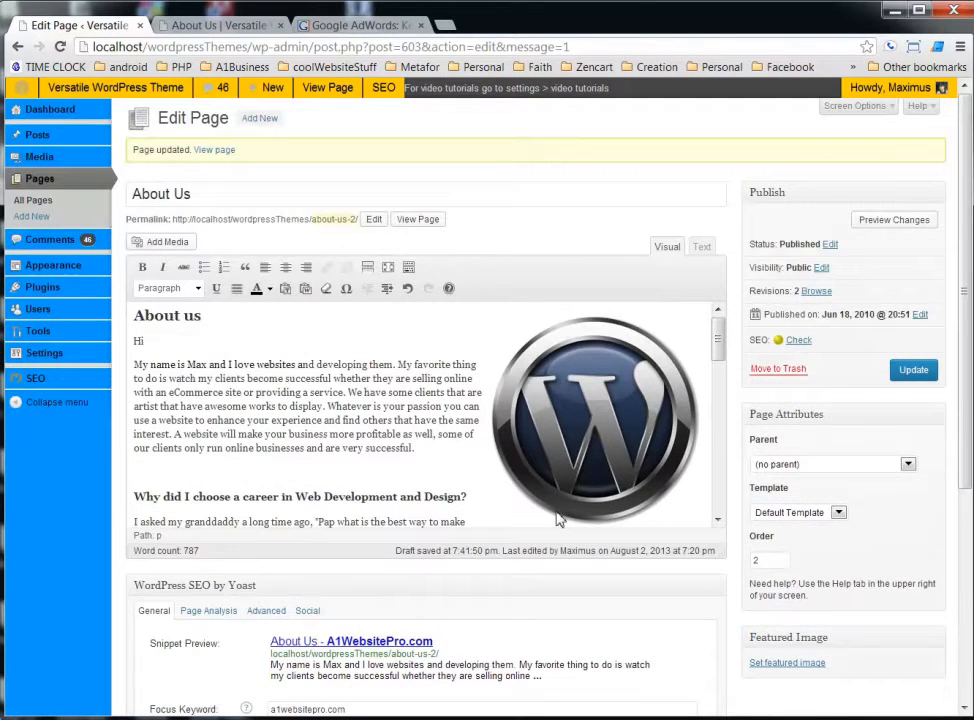